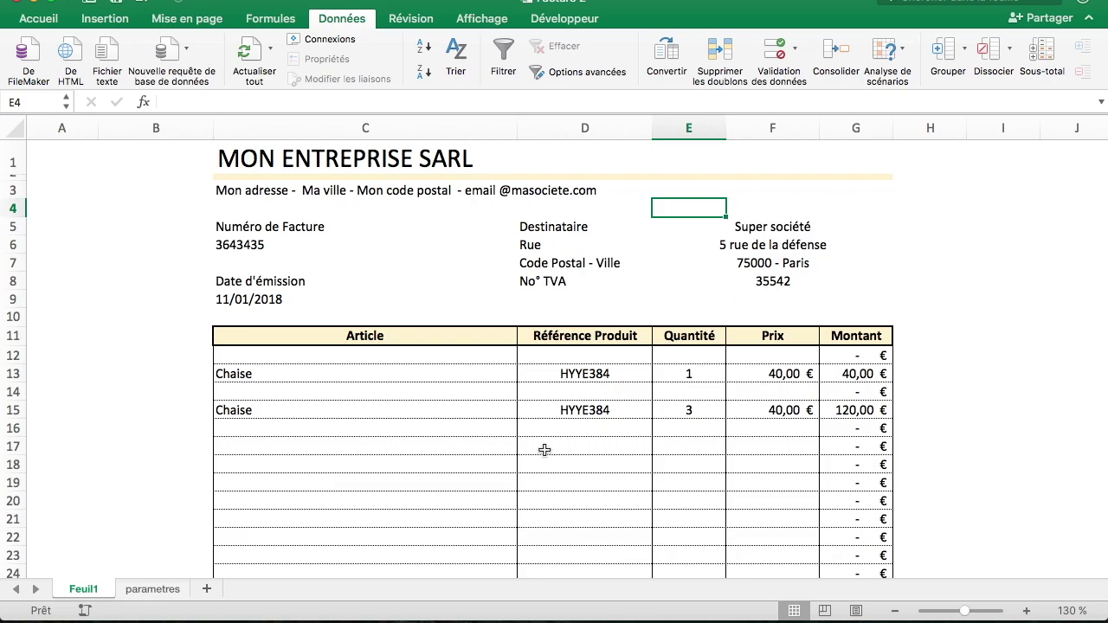
Switch the invoice recipient in E5 to "un particulier" and finally to "Grand groupe", checking the filled-in address lines
left_click(849, 228)
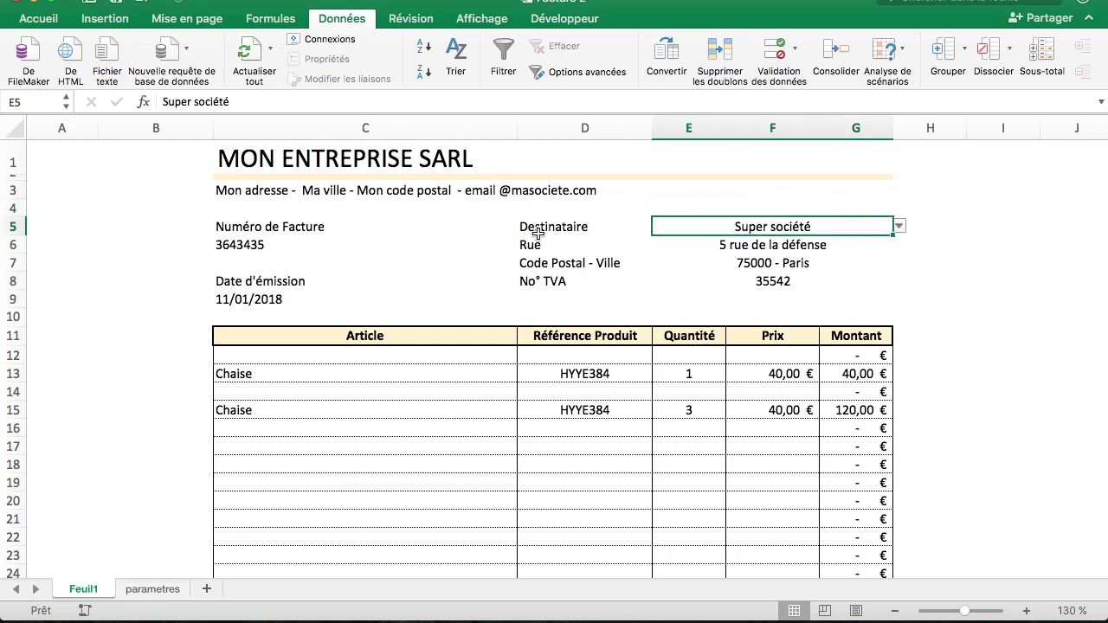
left_click(901, 227)
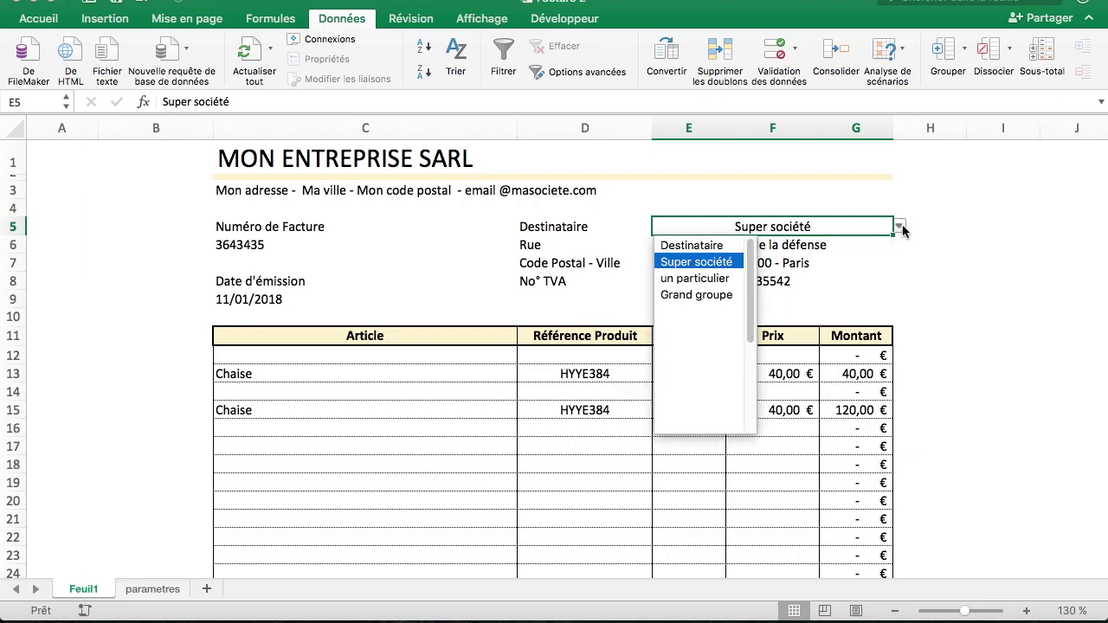
left_click(690, 278)
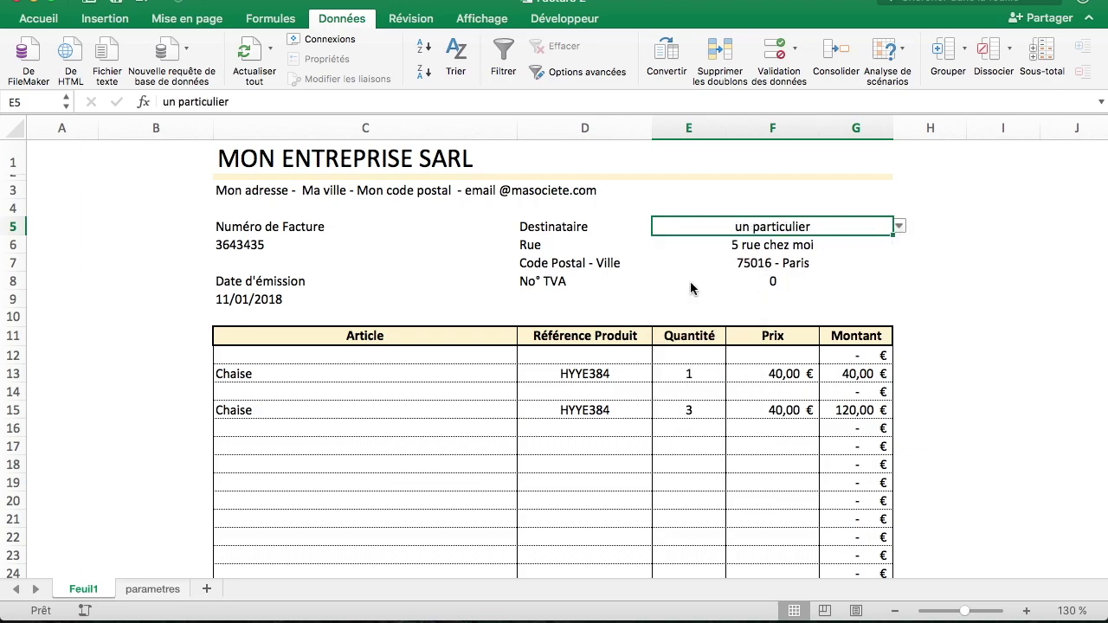
left_click(901, 227)
left_click(745, 294)
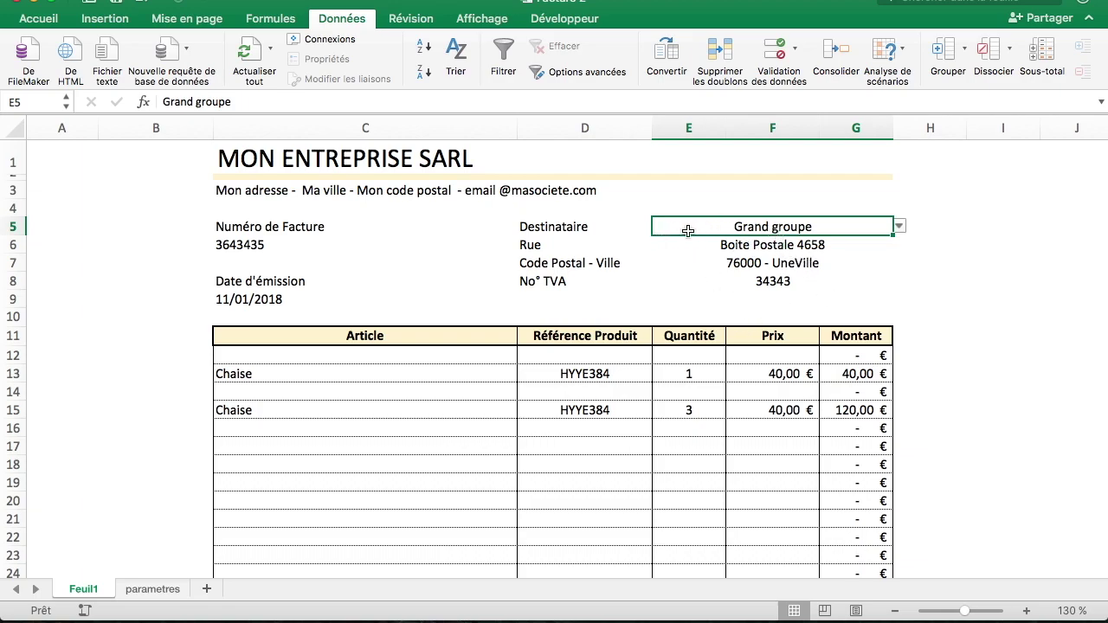
left_click_drag(530, 264, 776, 278)
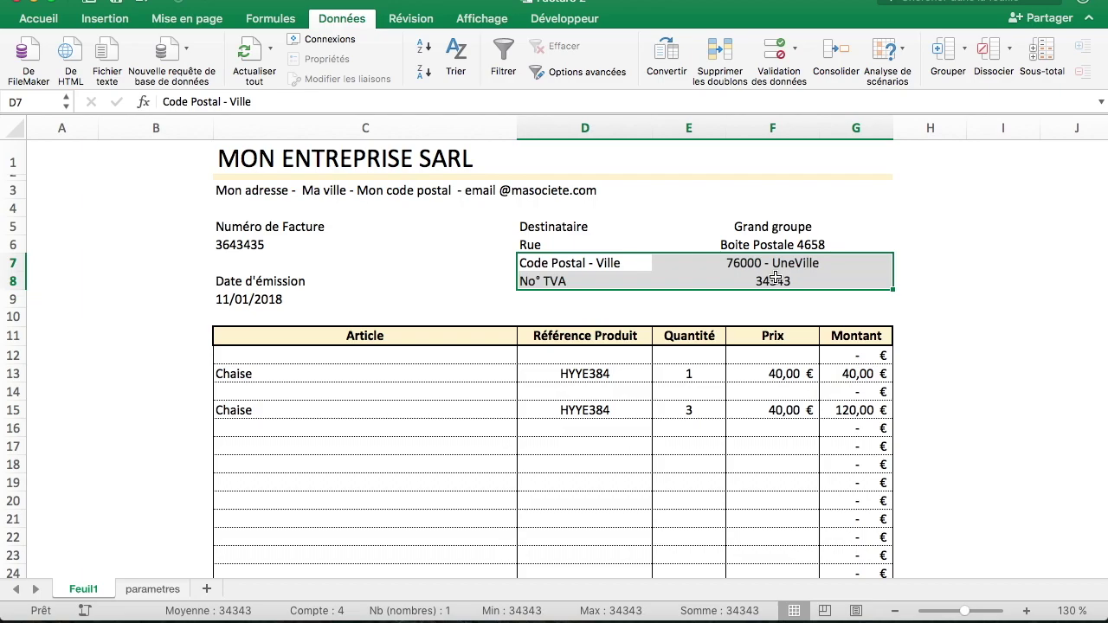
left_click(776, 243)
left_click(728, 302)
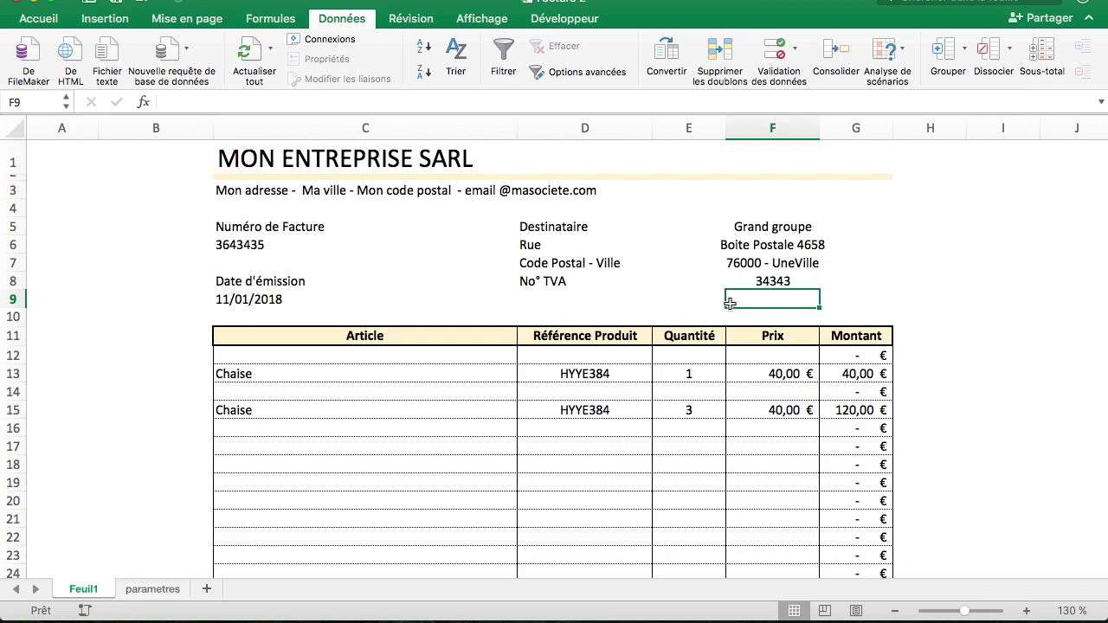
Change the product reference in D13 to HRY27903 and check the resulting line amount and invoice totals
scroll(704, 286, "down", 2)
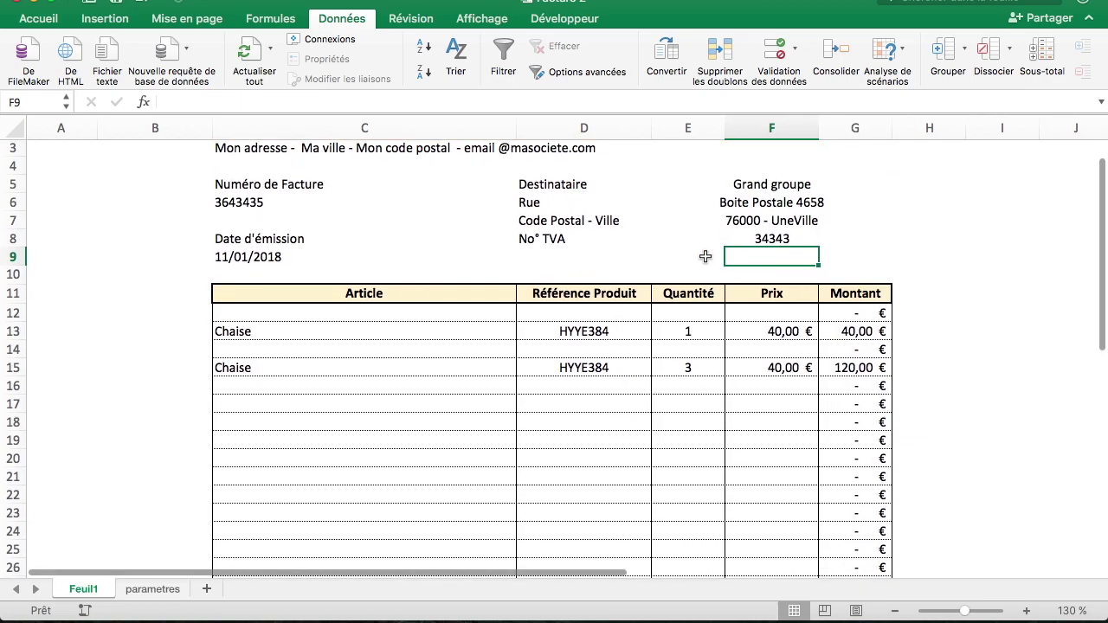
left_click(600, 332)
left_click(658, 332)
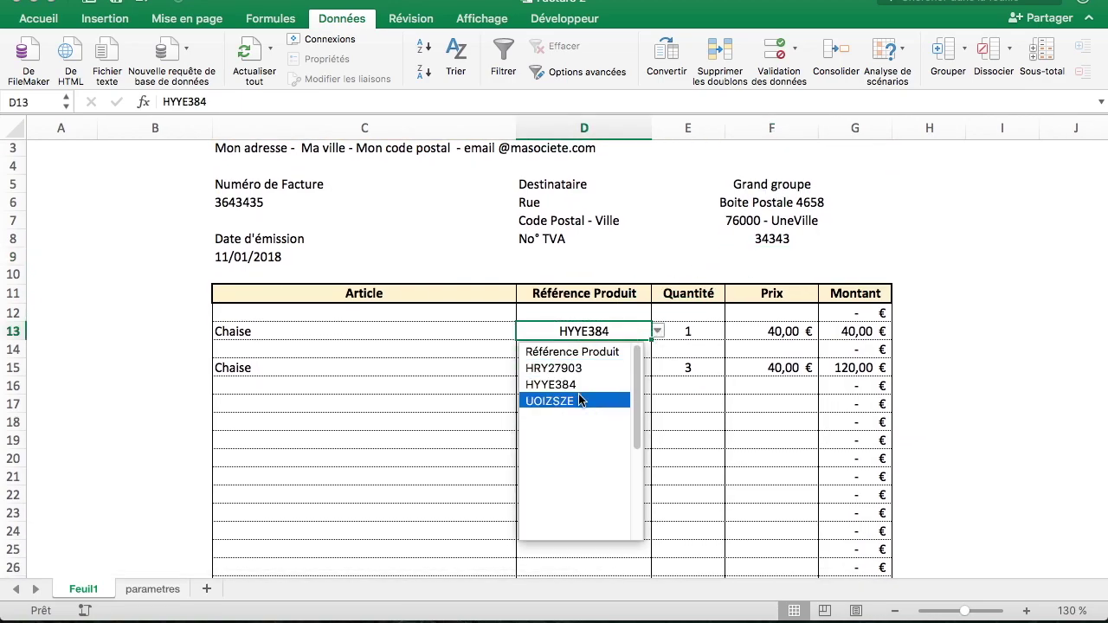
left_click(582, 369)
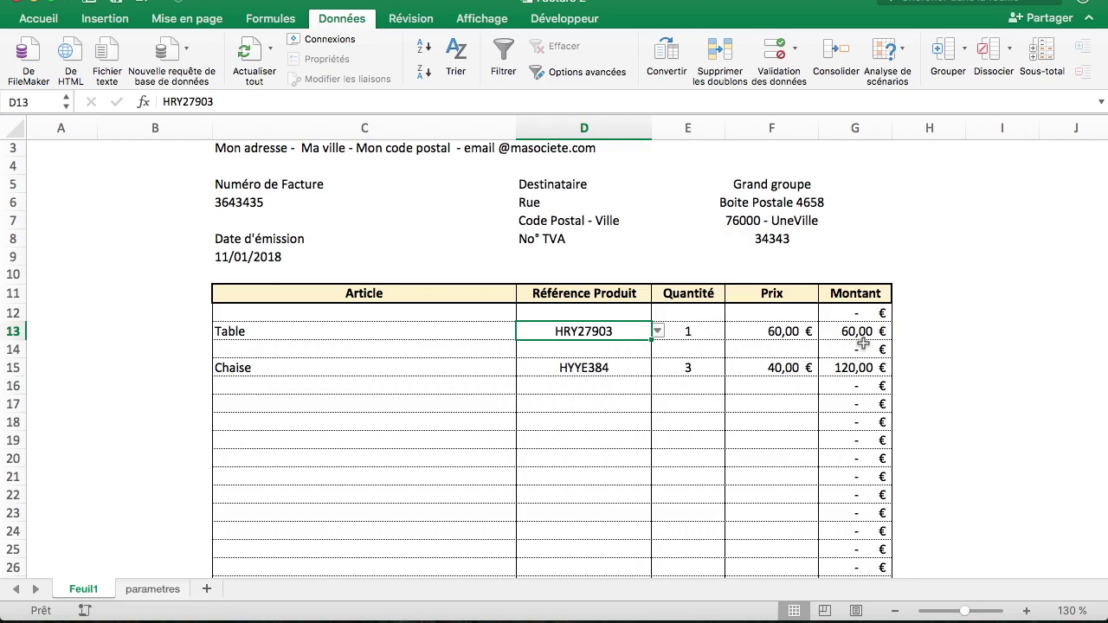
scroll(863, 343, "down", 5)
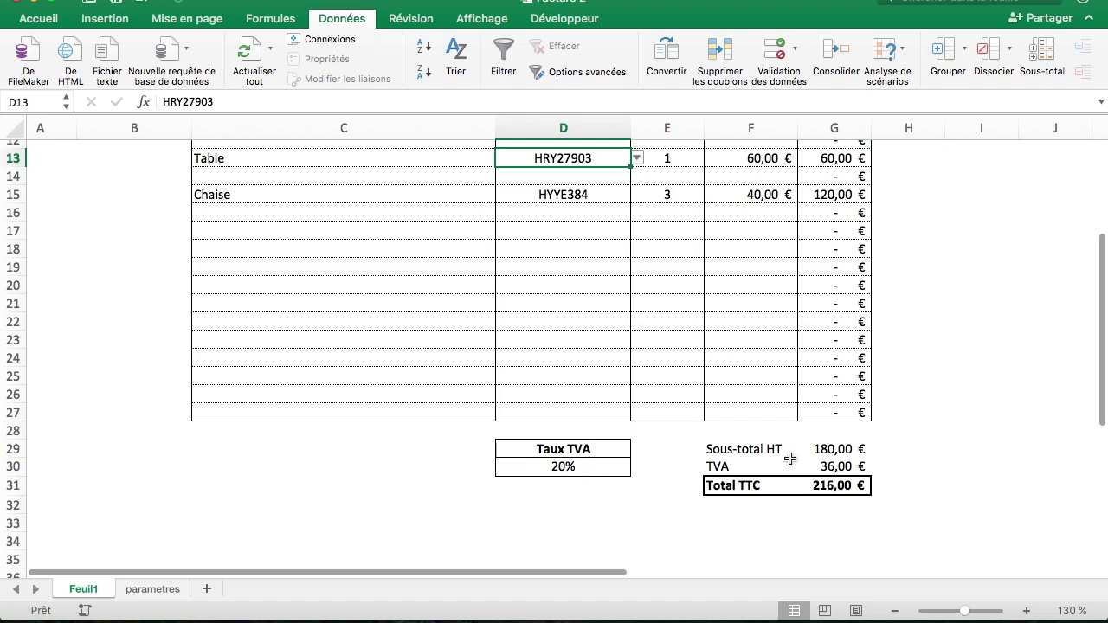
scroll(678, 381, "up", 6)
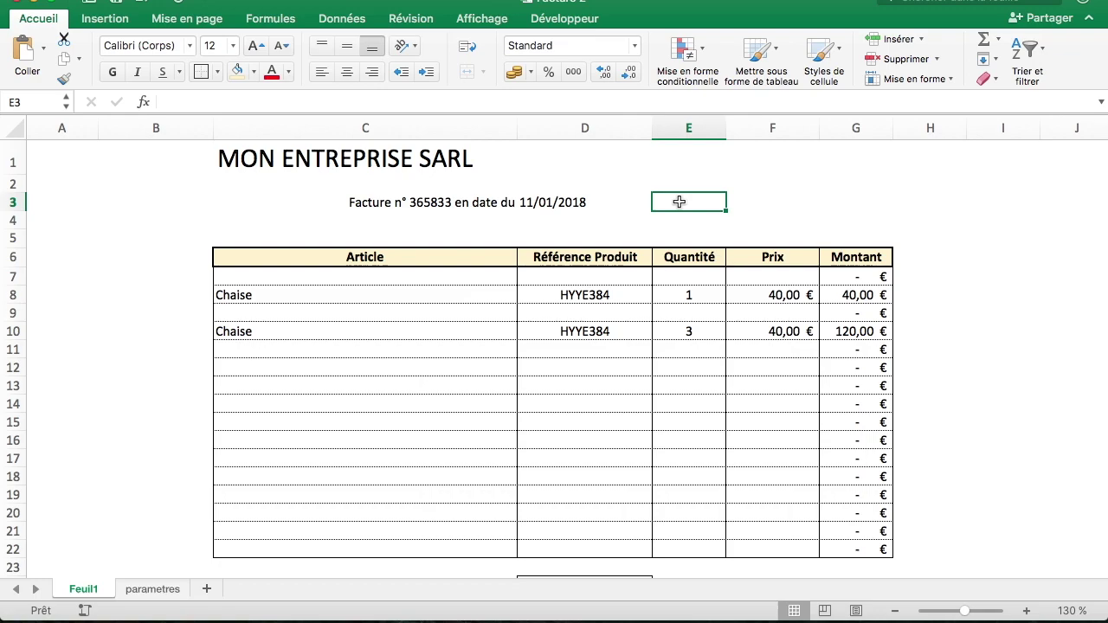
Examine the article table, including the price lookup formula, product reference, quantity and amount columns
left_click_drag(418, 279, 889, 511)
left_click(779, 294)
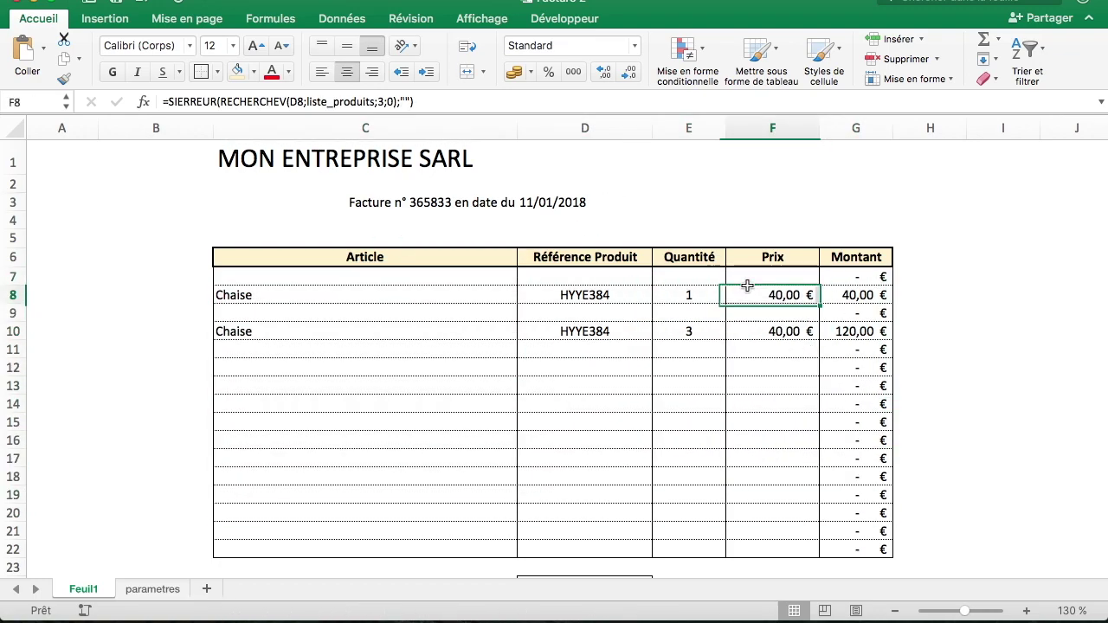
left_click(632, 296)
left_click(659, 296)
left_click(659, 296)
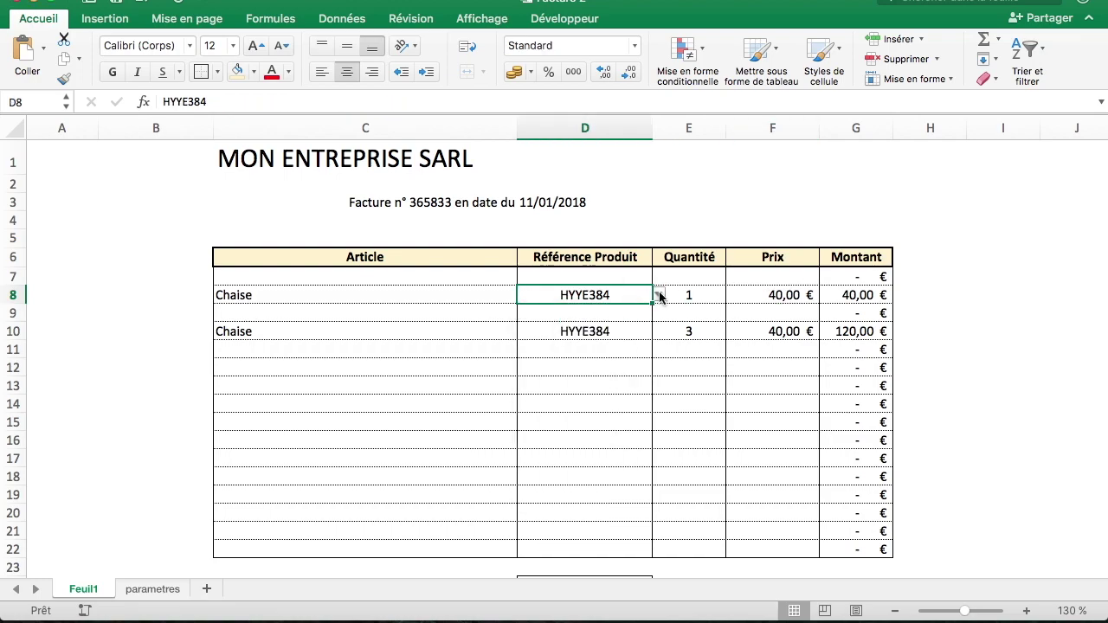
left_click(712, 293)
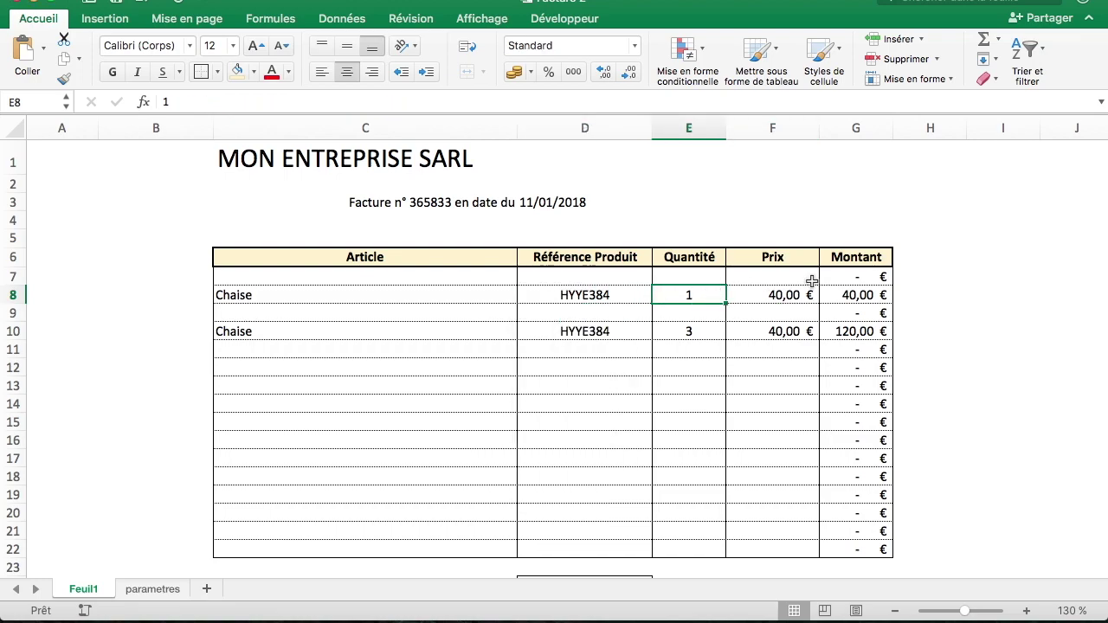
left_click(869, 546)
scroll(870, 544, "down", 2)
scroll(870, 545, "up", 2)
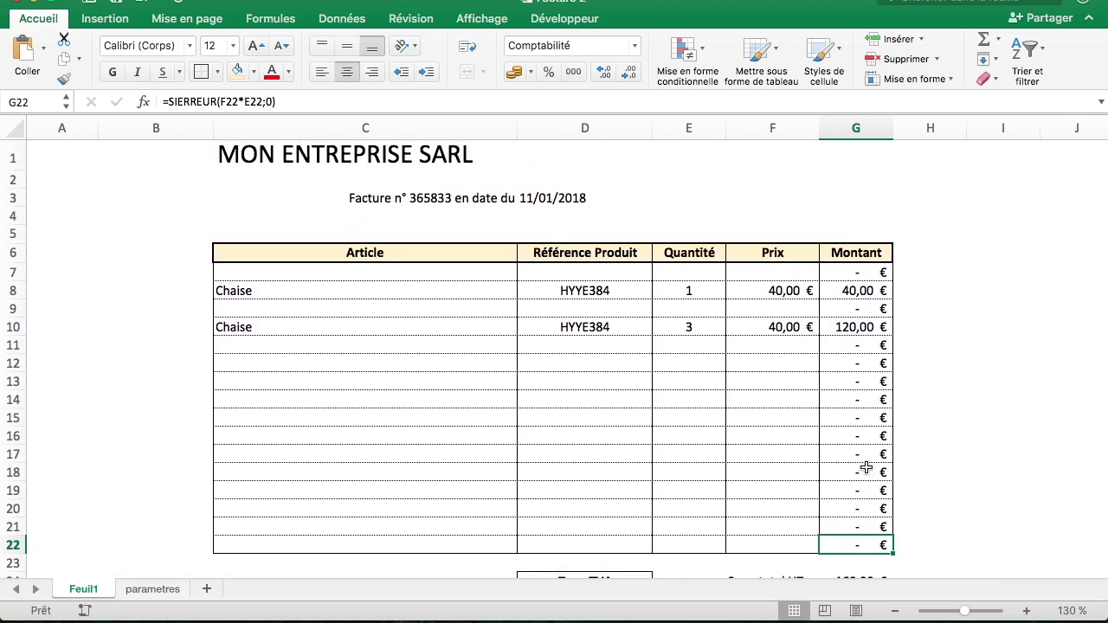
scroll(610, 310, "up", 1)
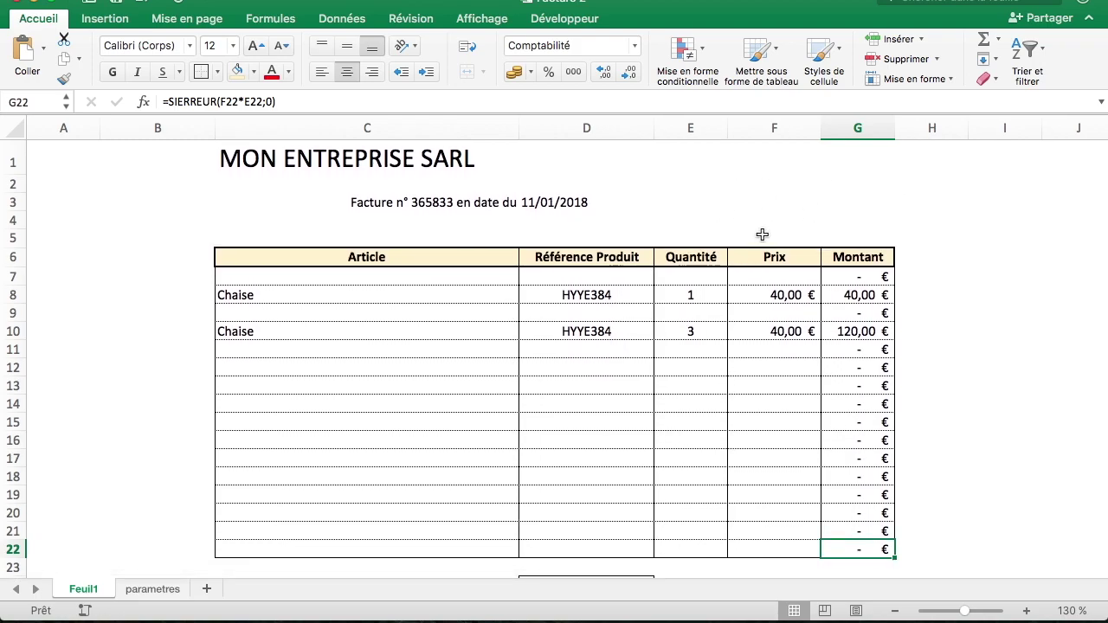
Shrink row 2 to a thin strip beneath the company name and fill C2:G2 with pale yellow
left_click(690, 197)
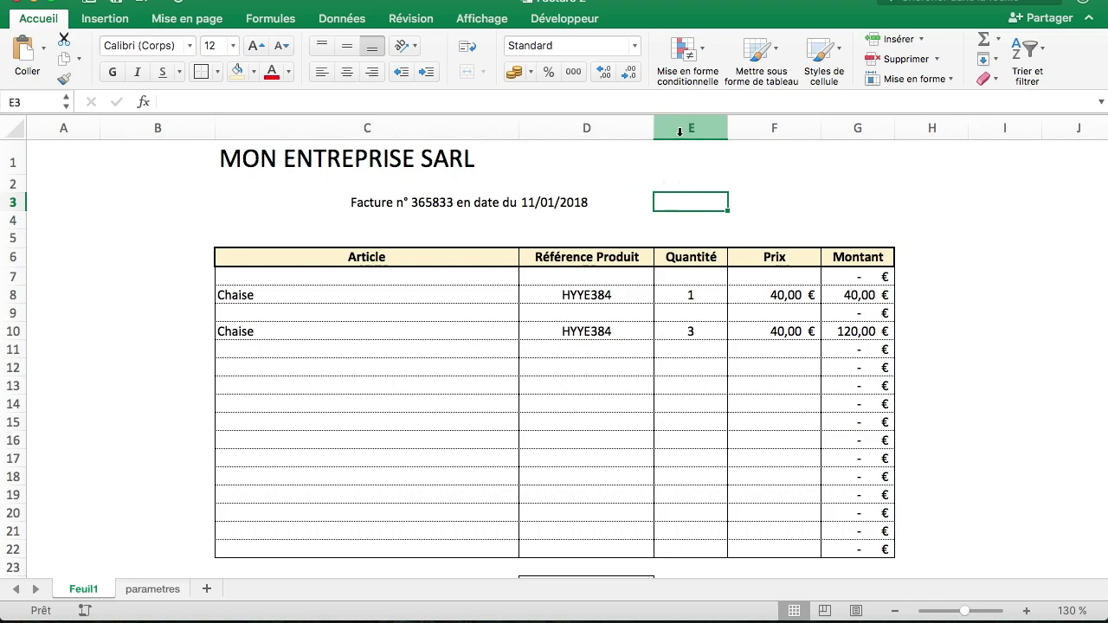
left_click(686, 176)
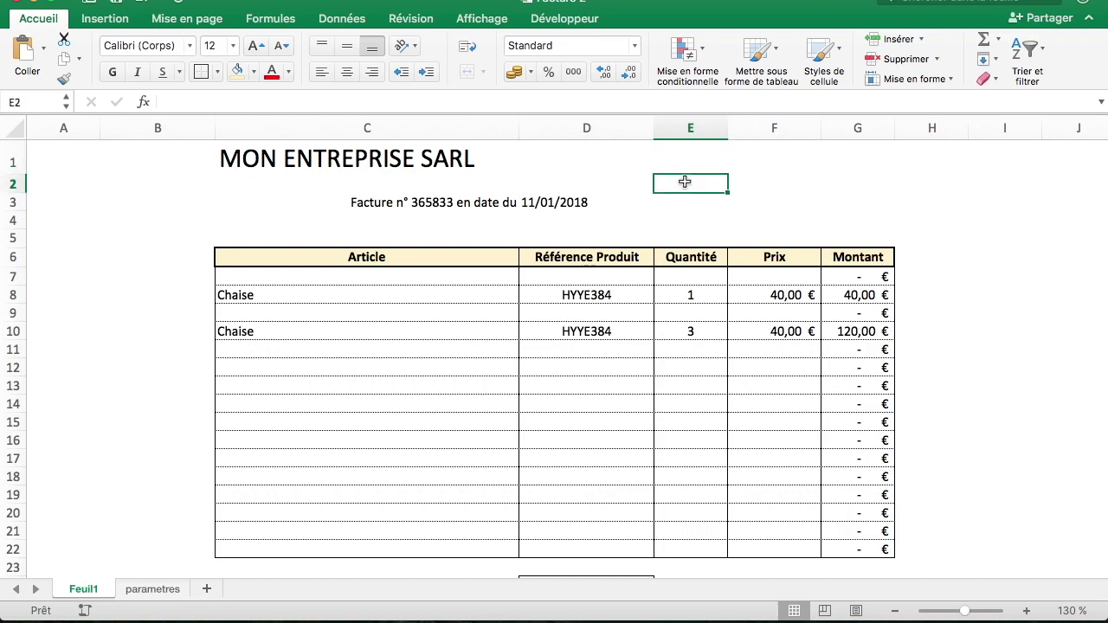
left_click(265, 184)
left_click_drag(12, 194, 12, 178)
left_click(270, 203)
left_click_drag(245, 175, 847, 176)
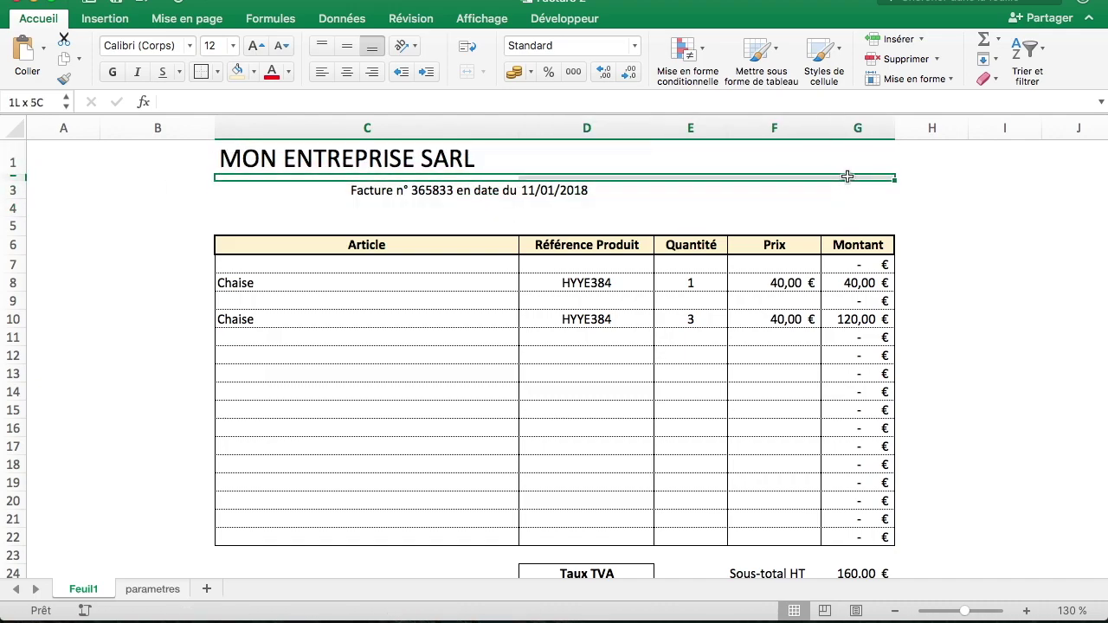
left_click(237, 71)
left_click(363, 226)
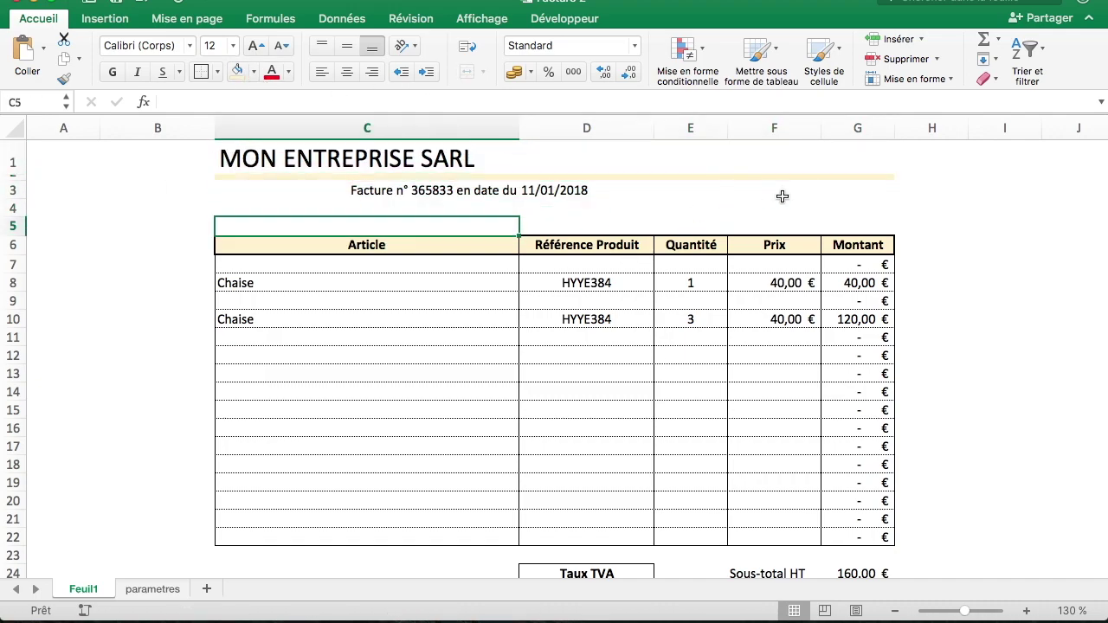
Insert two blank rows, at rows 4 and 5, between the invoice number line and the article table
left_click(688, 190)
left_click(12, 217)
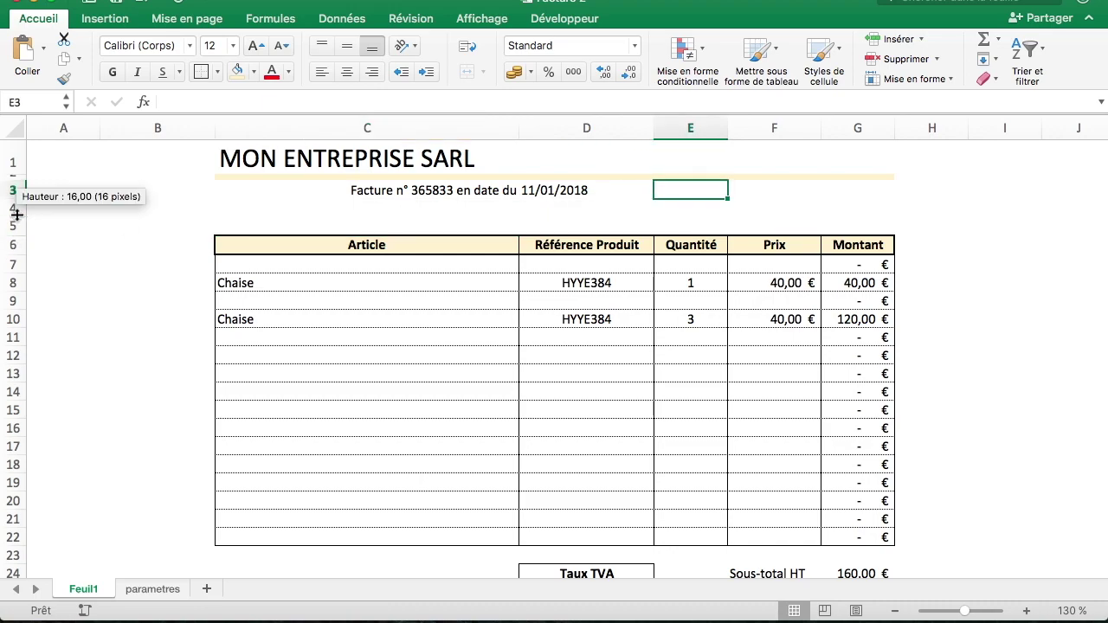
left_click(760, 192)
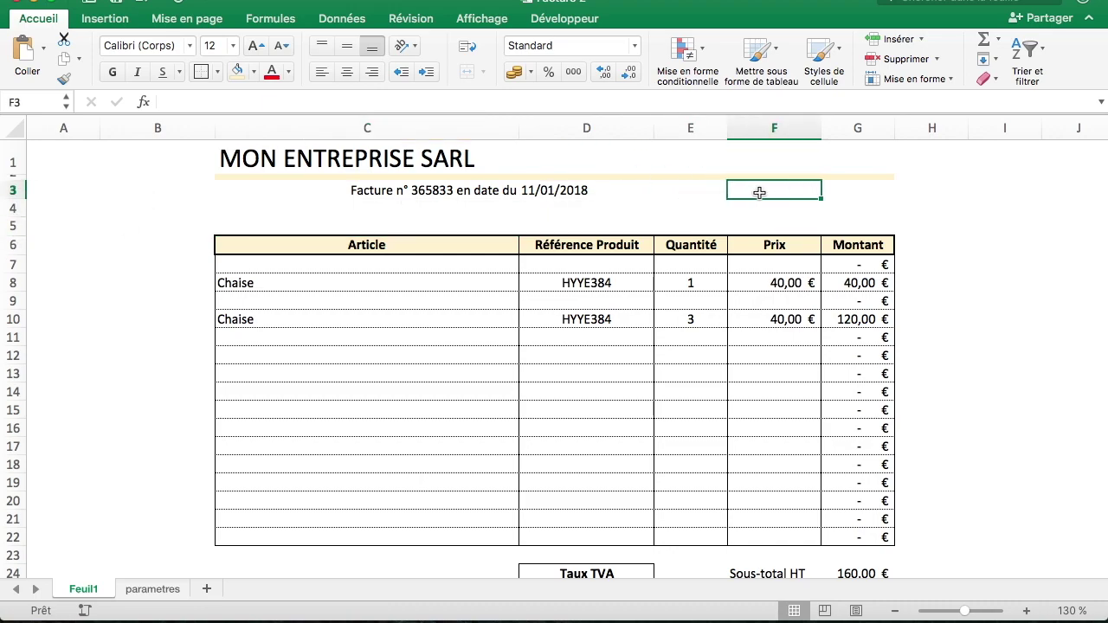
left_click(642, 191)
left_click(13, 208)
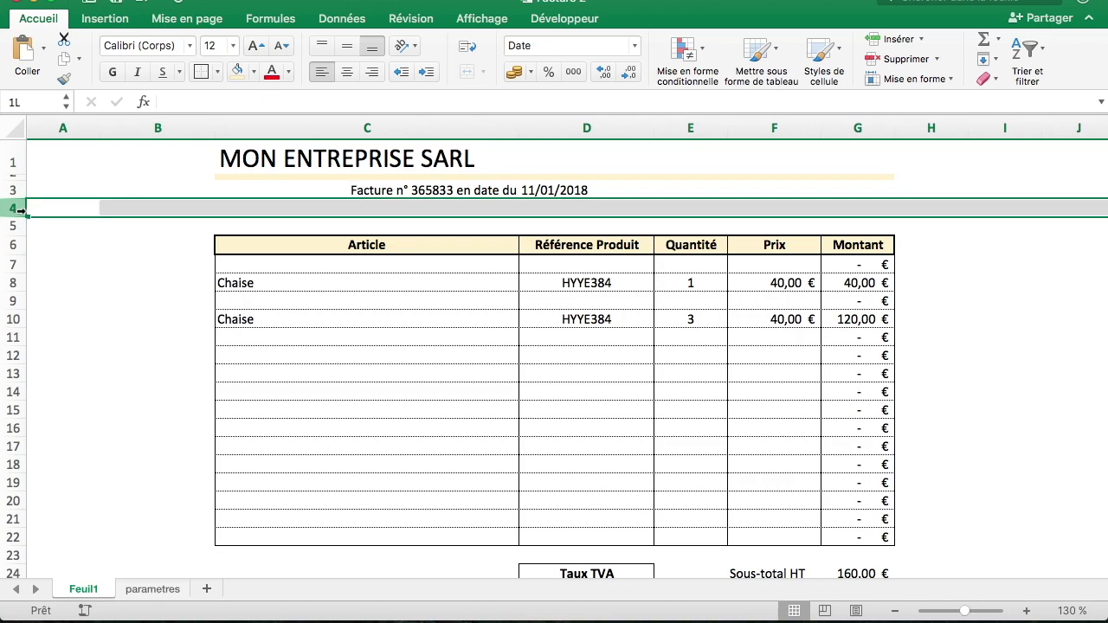
right_click(16, 209)
left_click(47, 294)
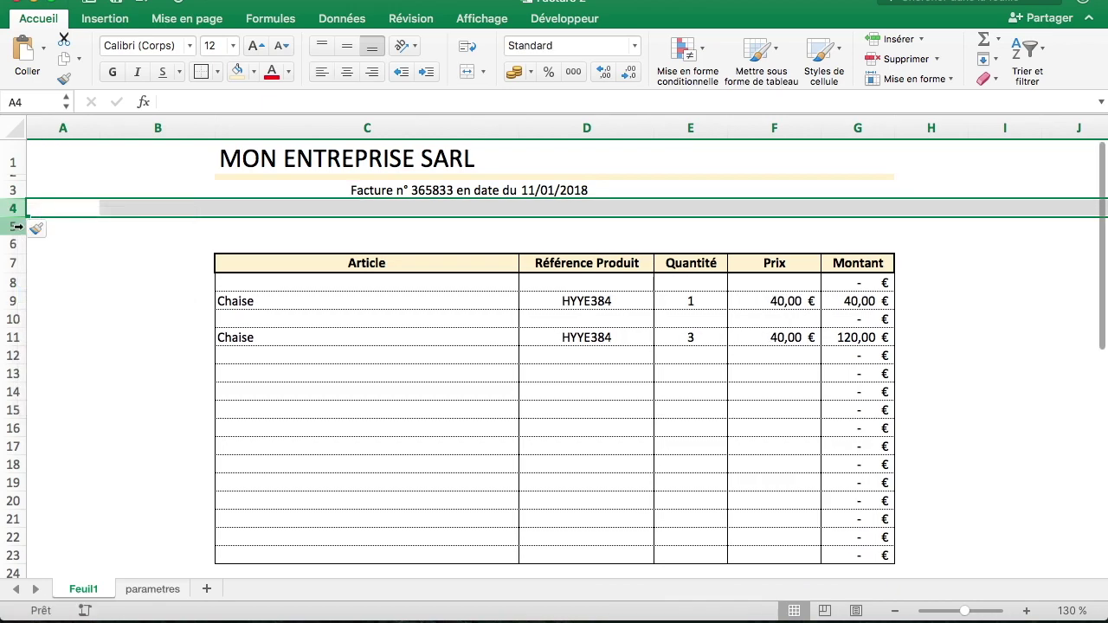
right_click(14, 226)
left_click(62, 311)
Enter the label "Destinataire" in D4
left_click(671, 210)
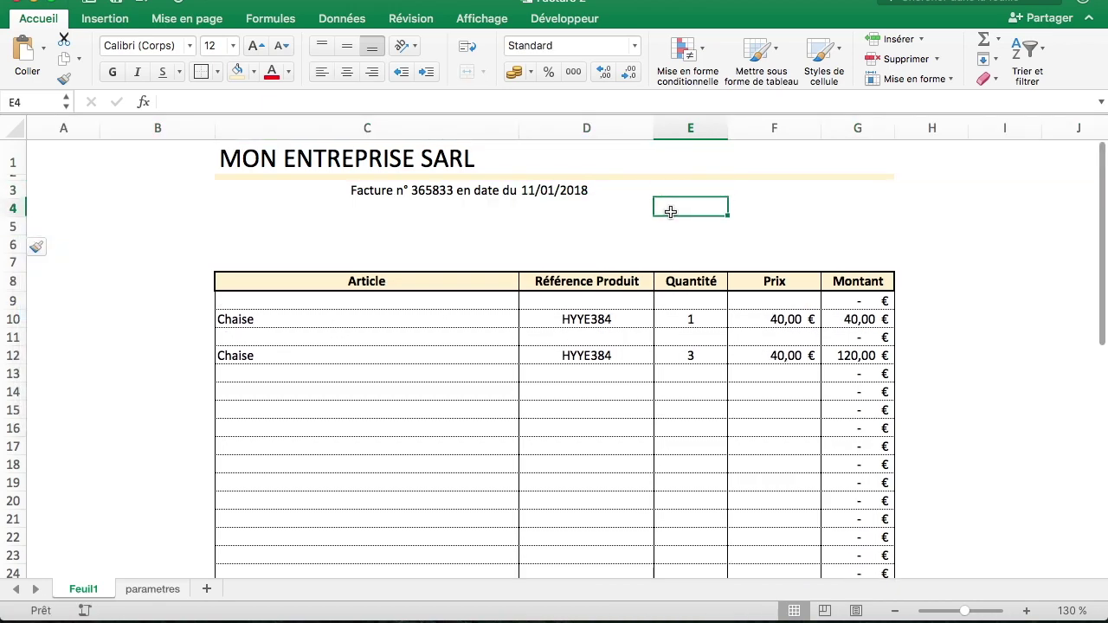
left_click(626, 212)
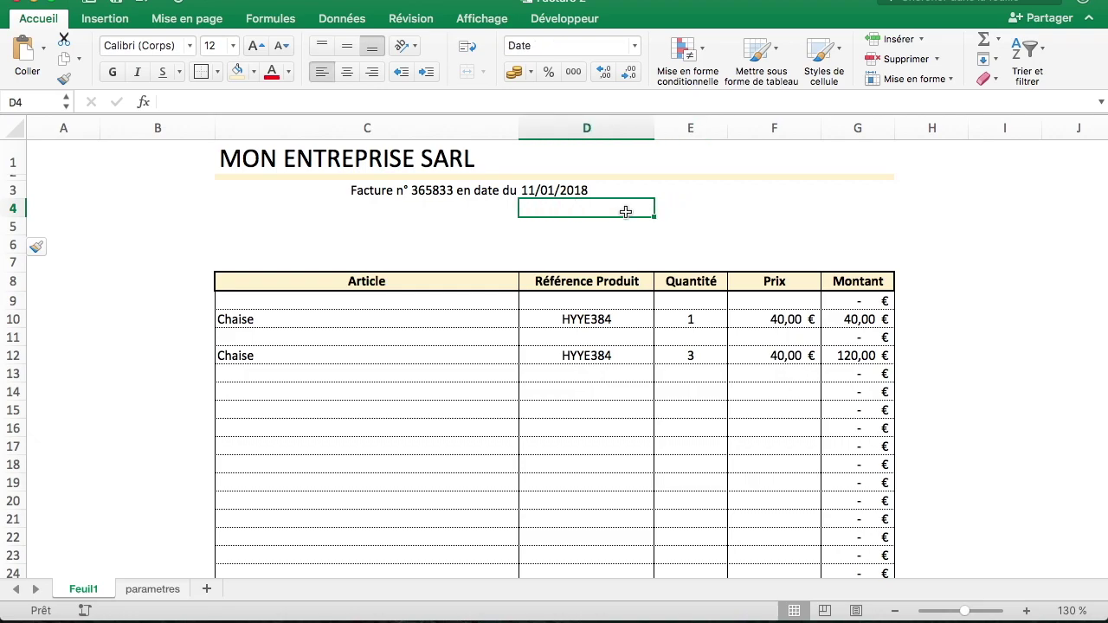
type("Destinatair")
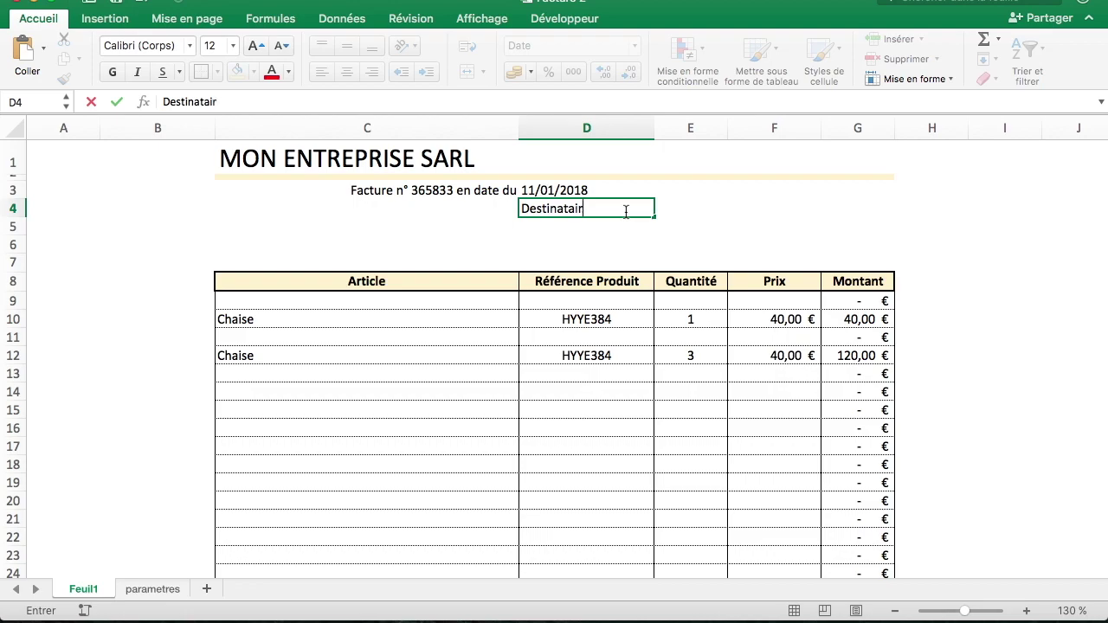
type("e")
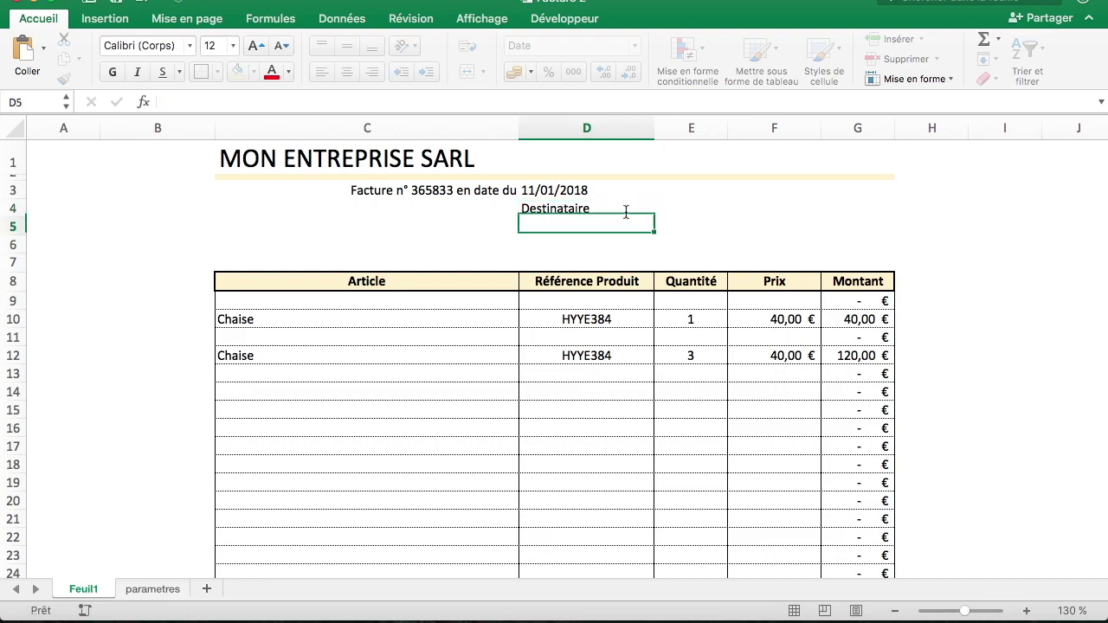
key("Tab")
Merge and centre E4:G4 and enter "Société Truc" as the recipient
left_click_drag(684, 209, 843, 210)
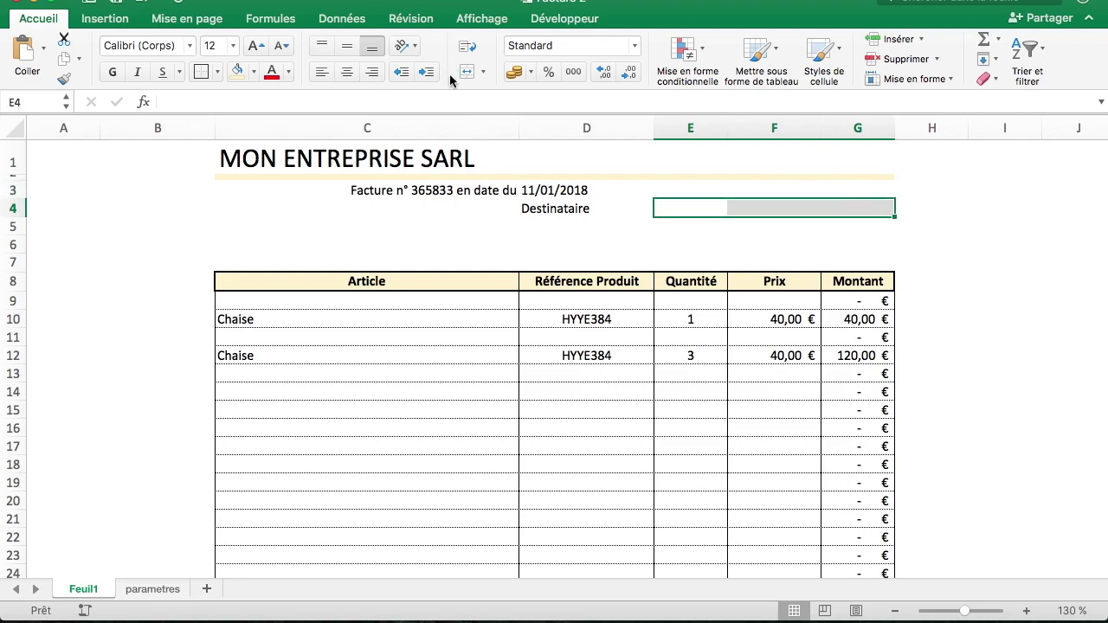
left_click(467, 71)
left_click(796, 242)
left_click(758, 209)
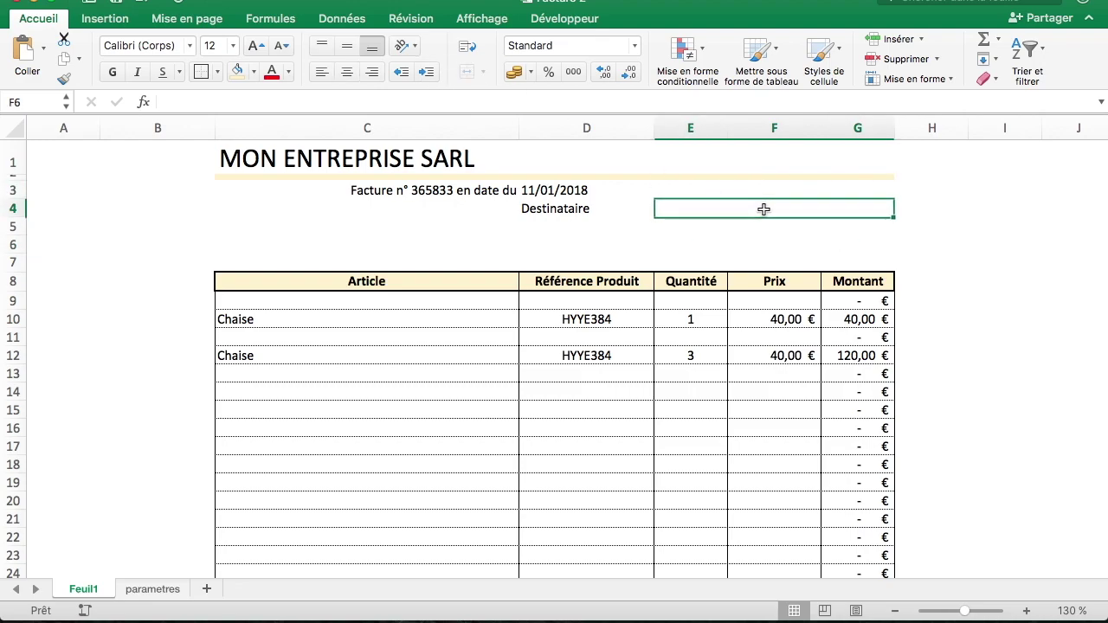
double_click(676, 206)
key("Escape")
type("Société Truc")
key("Return")
Enter the labels "Rue" in D5 and "Ville" in D6 under Destinataire
left_click(568, 230)
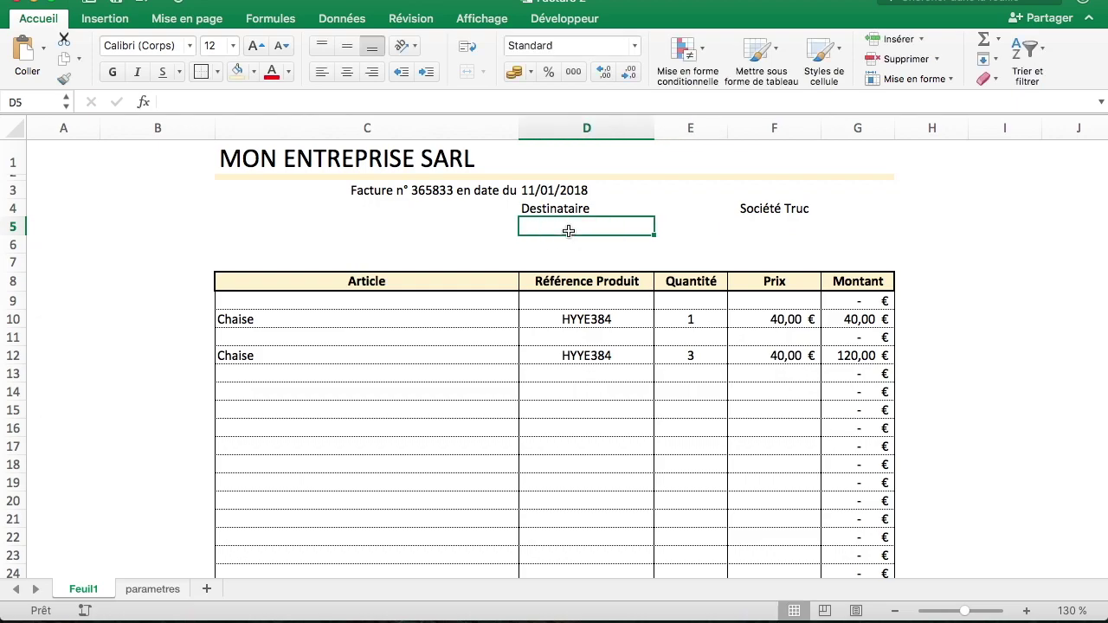
type("A")
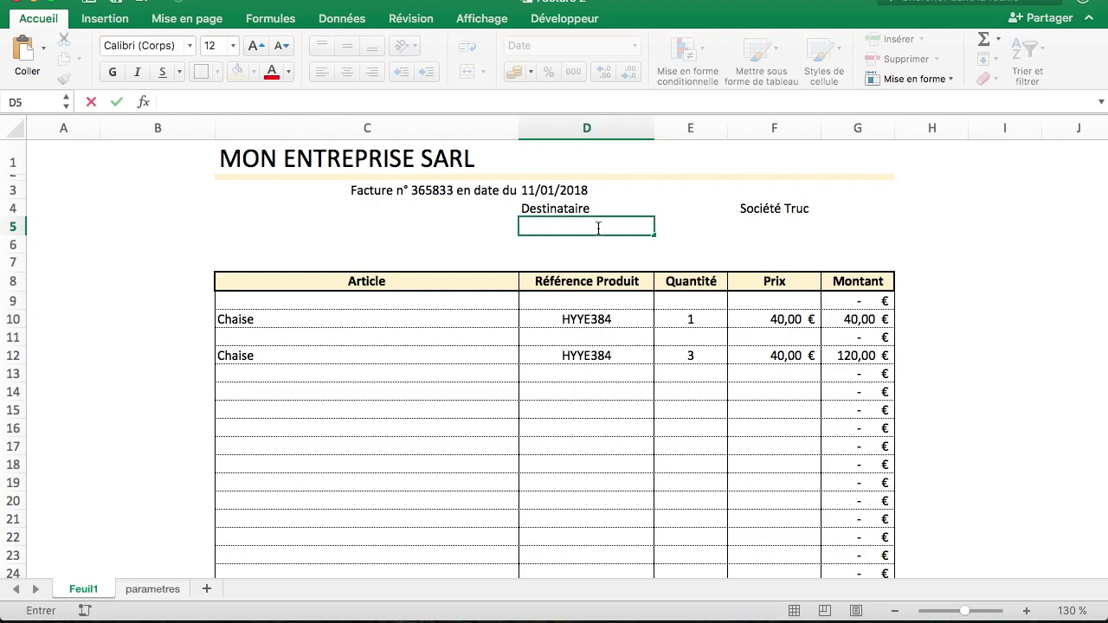
type("RU")
key("Return")
type("Ville")
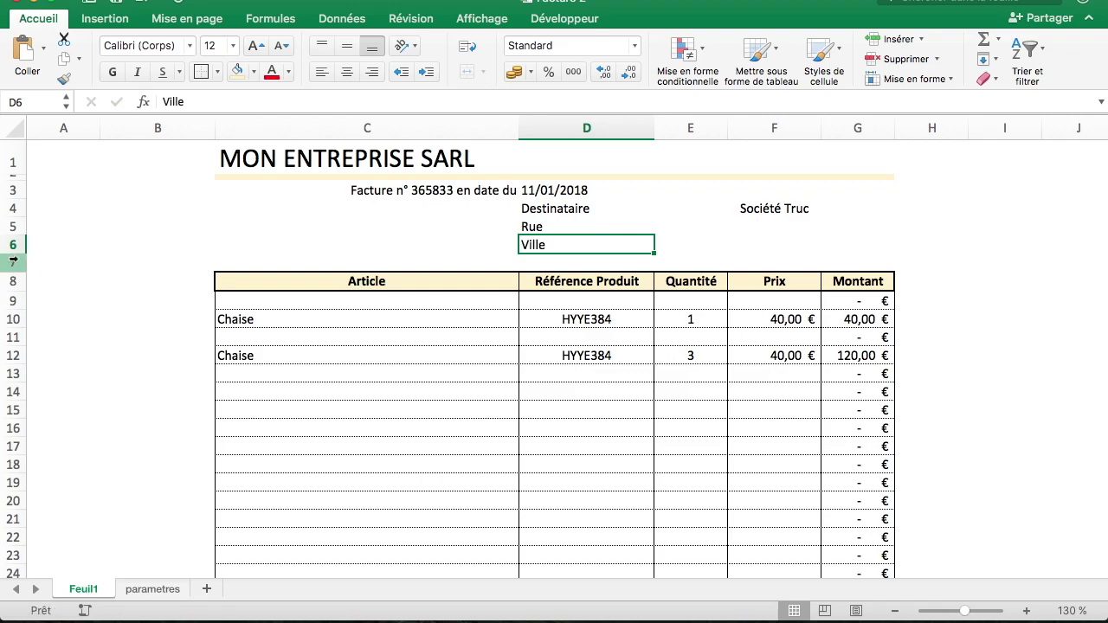
Insert two more blank rows at row 7, below the Ville line, and select D7
right_click(13, 260)
left_click(52, 344)
right_click(16, 264)
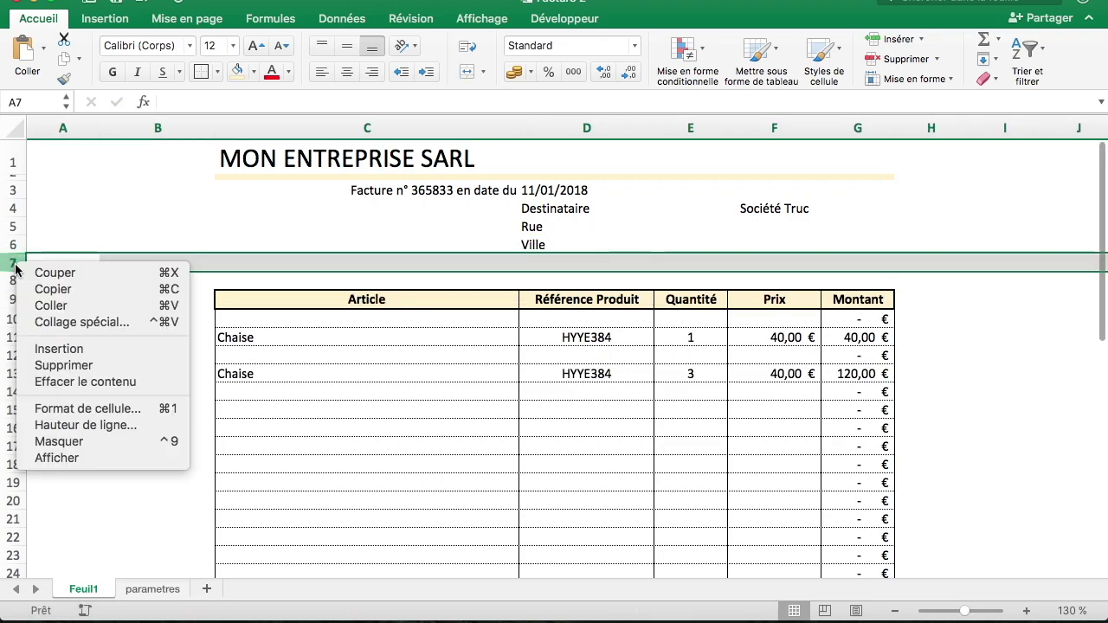
left_click(59, 348)
left_click(612, 261)
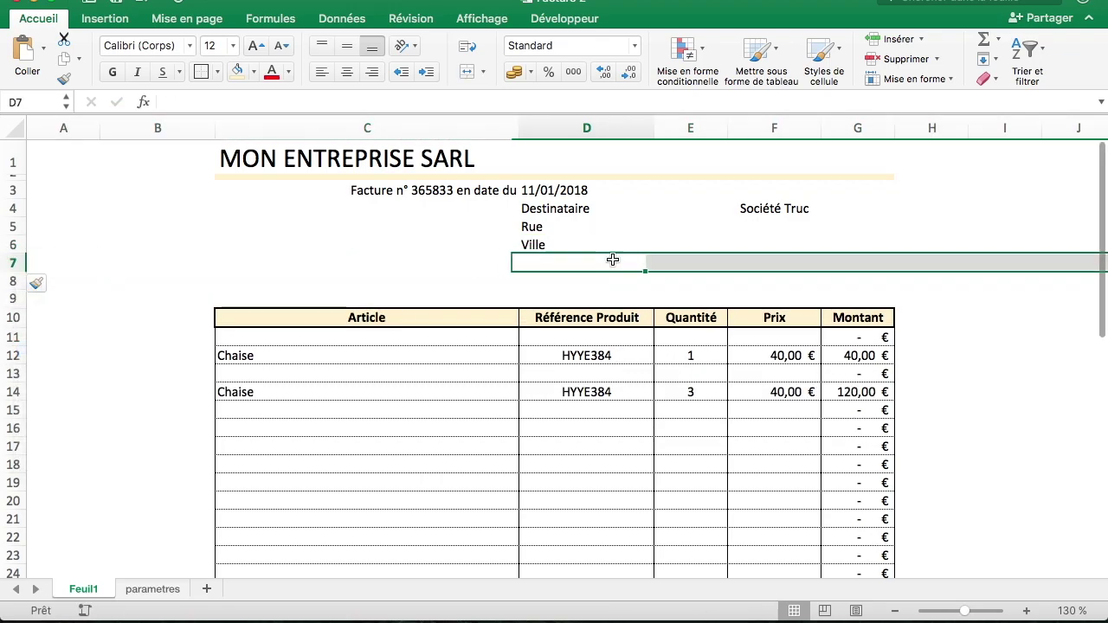
left_click(590, 209)
left_click(585, 227)
left_click(584, 245)
key("Down")
key("Up")
key("Down")
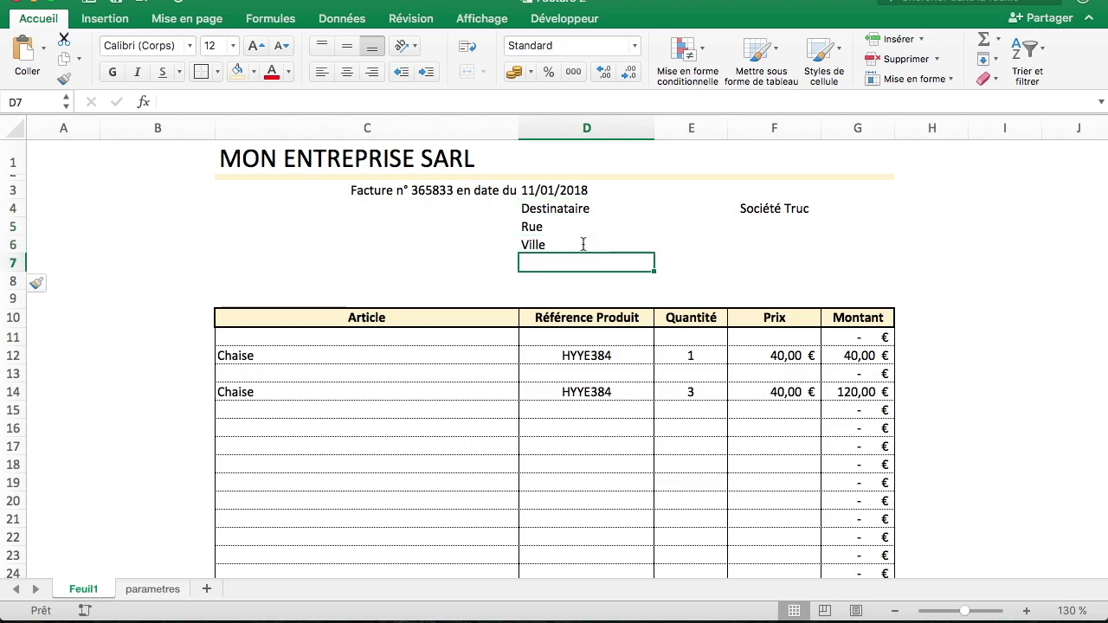
Merge and centre E5:G5 on the Rue line and E6:G6 on the Ville line
key("Up")
key("Right")
key("Right")
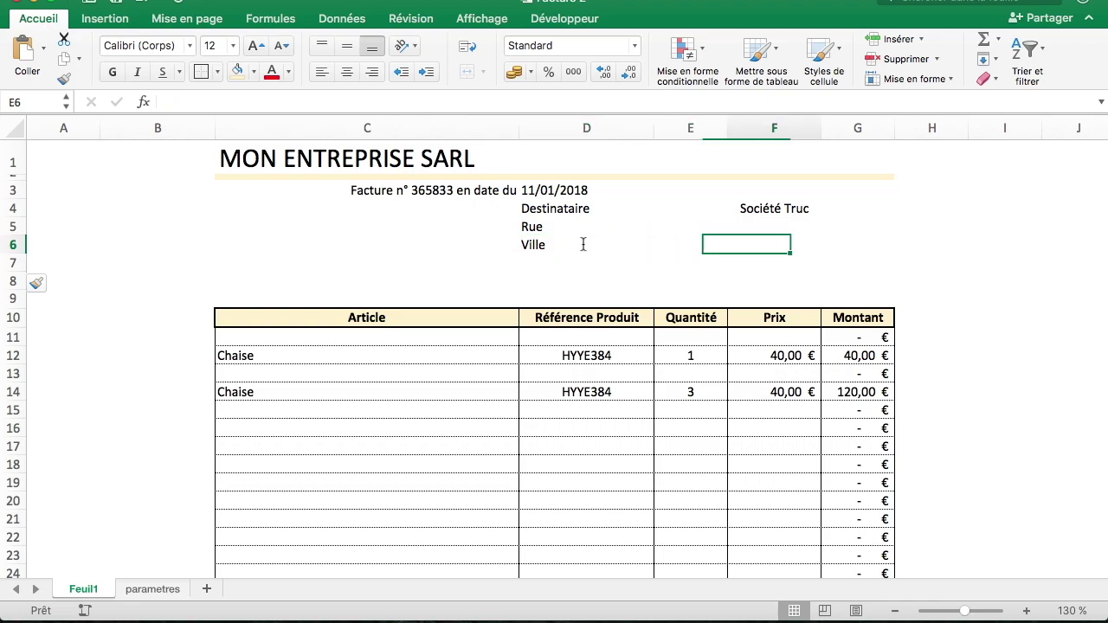
key("Right")
key("Right")
key("Left")
key("Left")
key("Left")
key("Up")
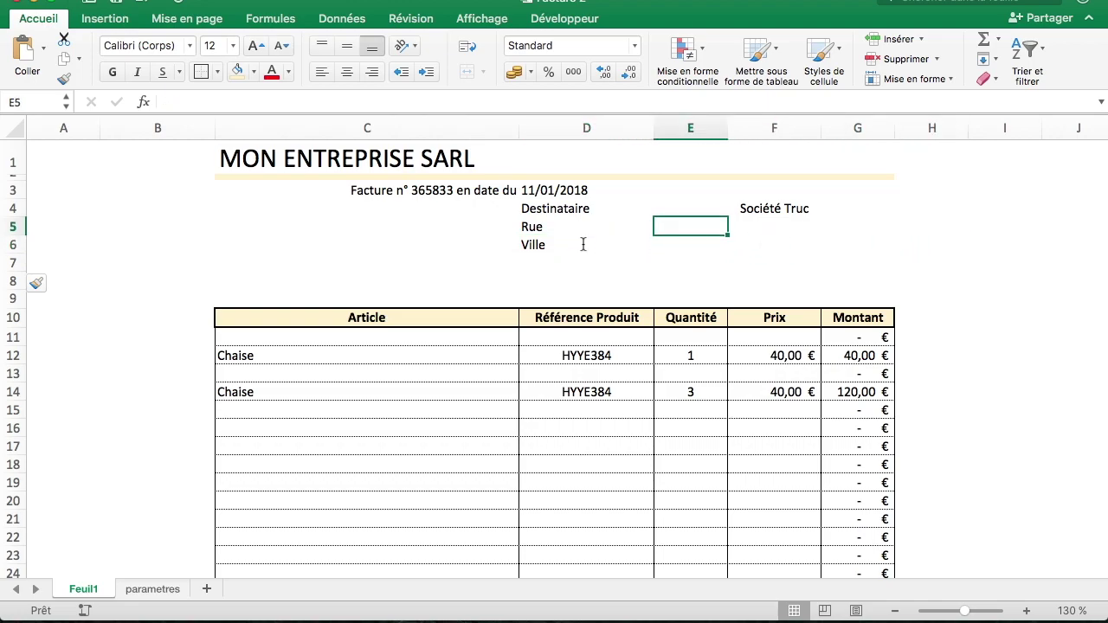
key("shift+Right")
key("shift+Right")
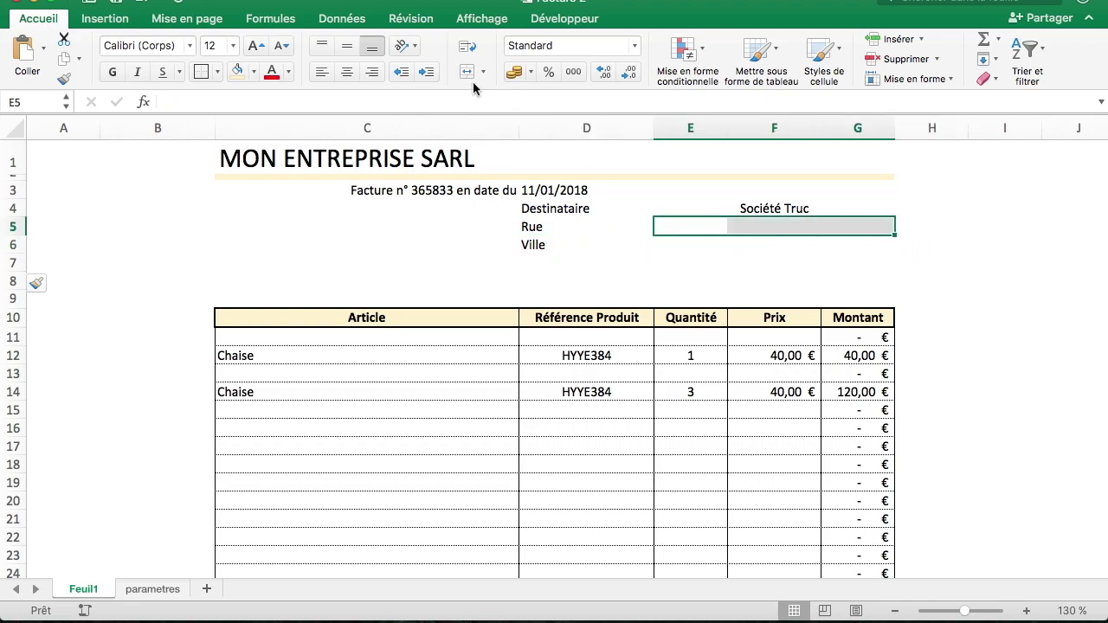
left_click(466, 72)
left_click_drag(711, 246, 853, 245)
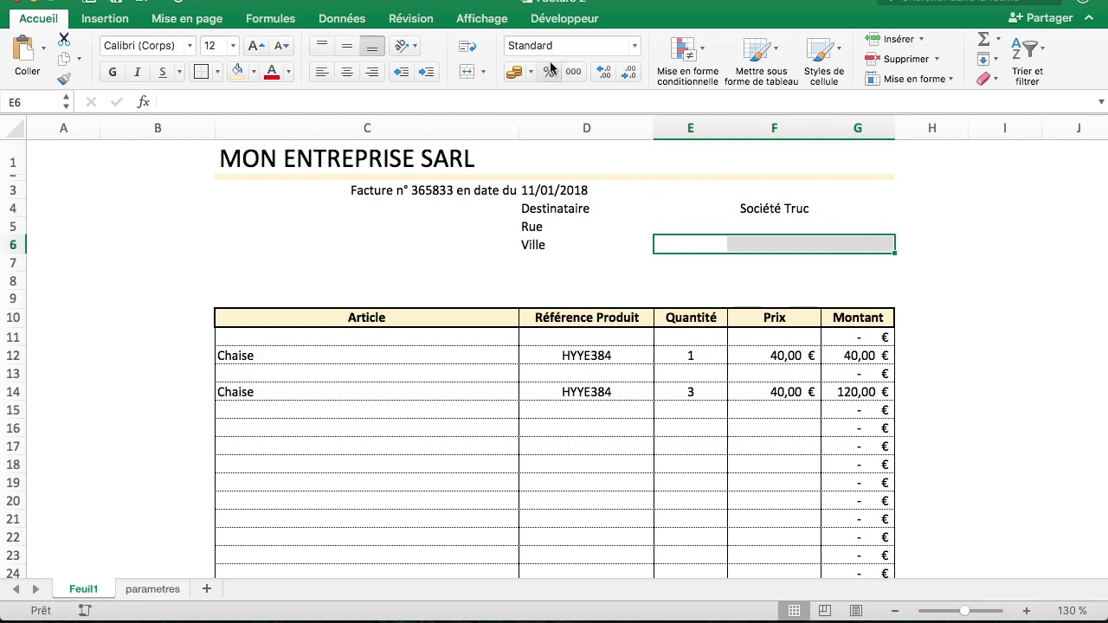
left_click(466, 72)
Enter the label "No° TVA" in D7, under Ville
left_click(552, 264)
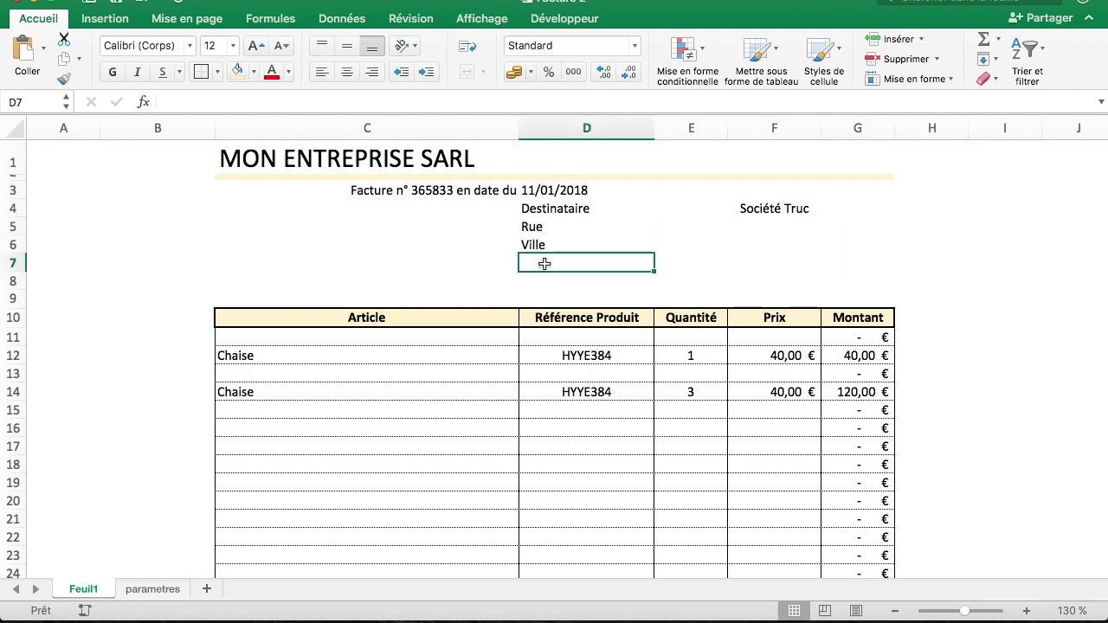
key("Down")
key("Up")
key("Down")
key("Up")
type("No° TVA")
key("Return")
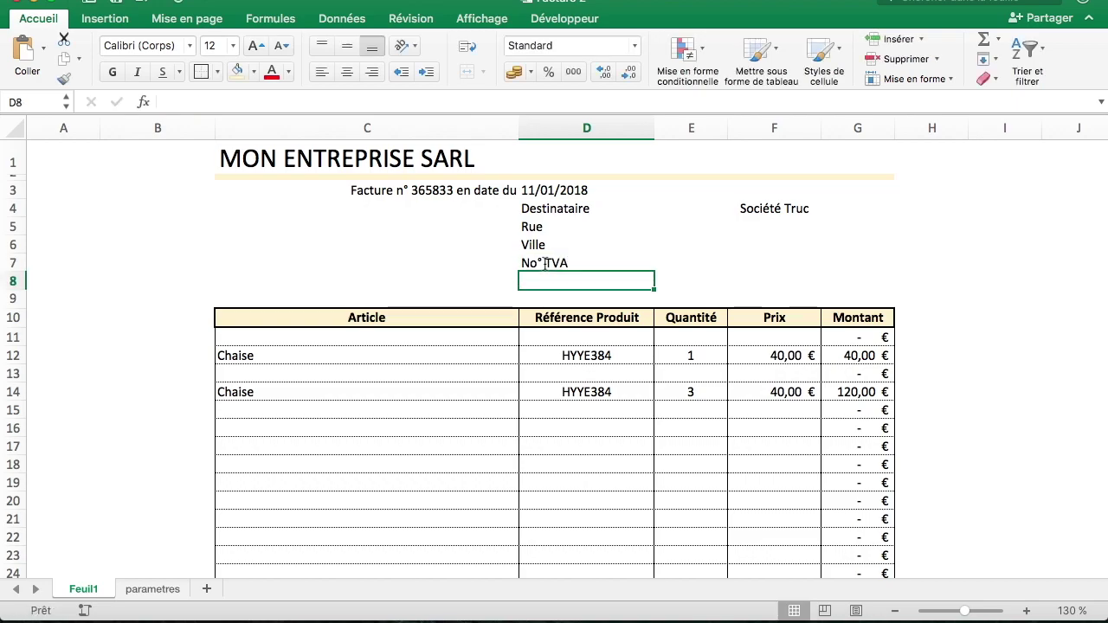
Merge and centre E7:G7 beside the No° TVA label
key("Up")
key("Right")
key("Right")
key("Left")
key("Right")
key("Right")
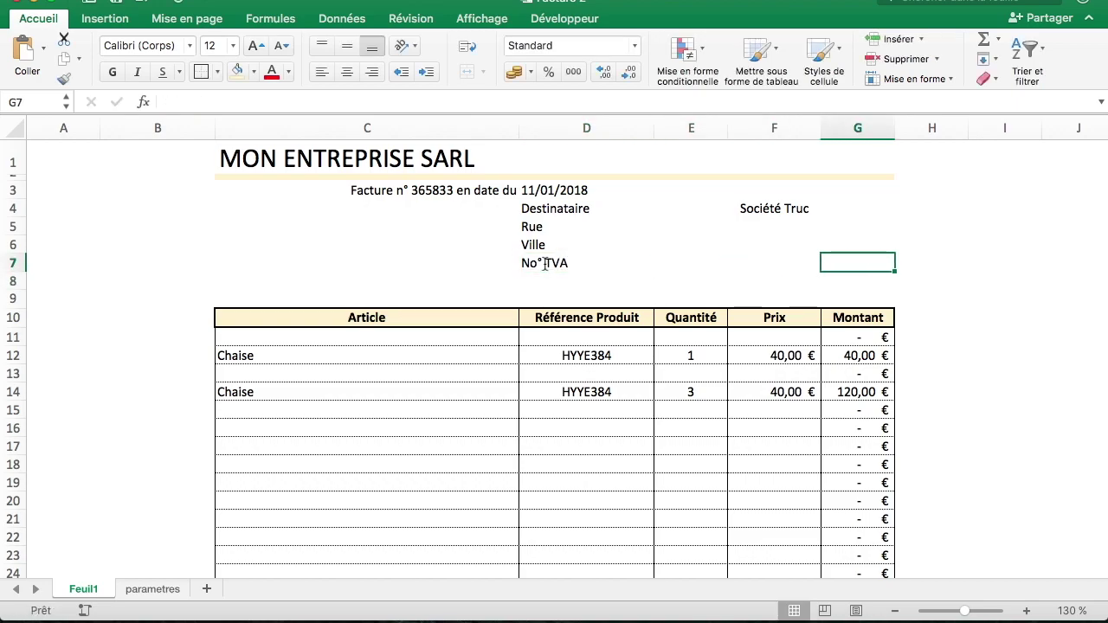
key("Left")
key("Left")
key("shift+Right")
key("shift+Right")
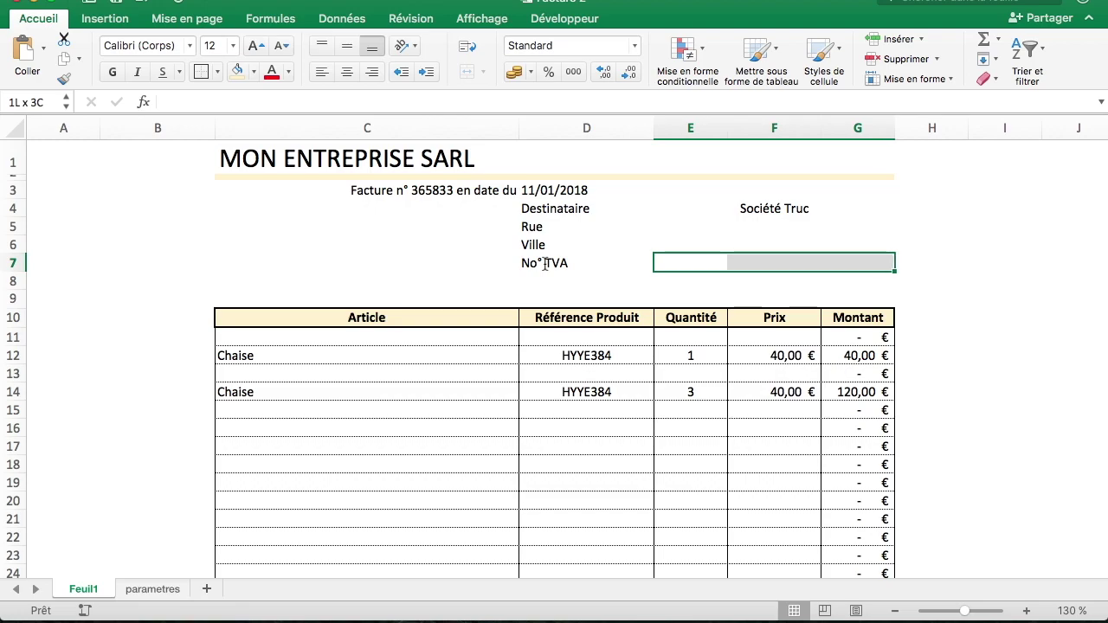
left_click(466, 71)
left_click(729, 186)
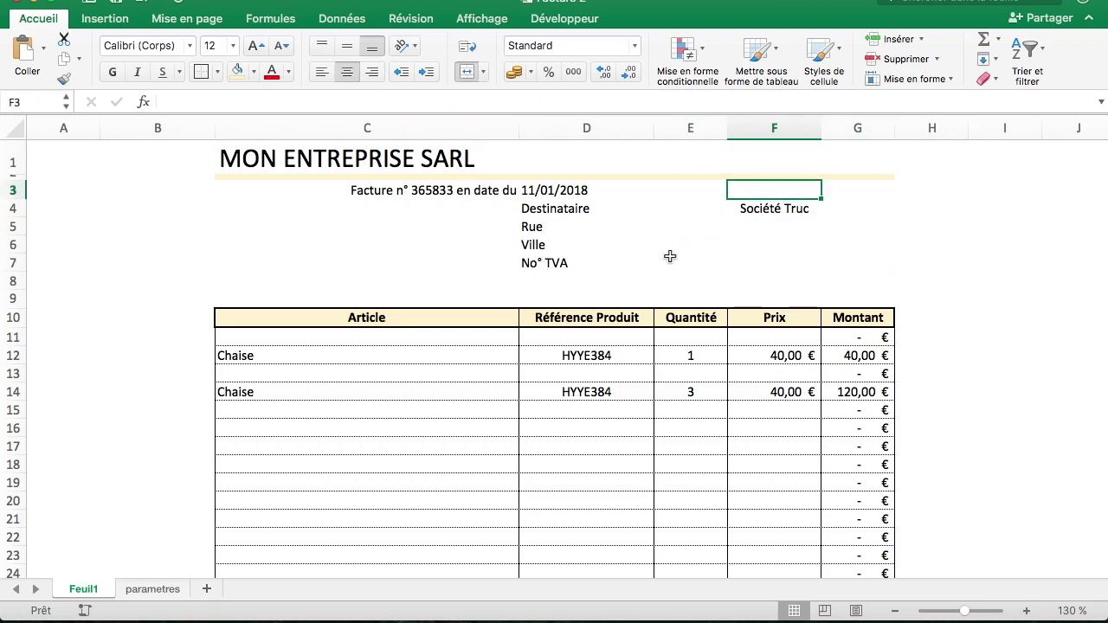
left_click(692, 206)
left_click(663, 261)
left_click(656, 243)
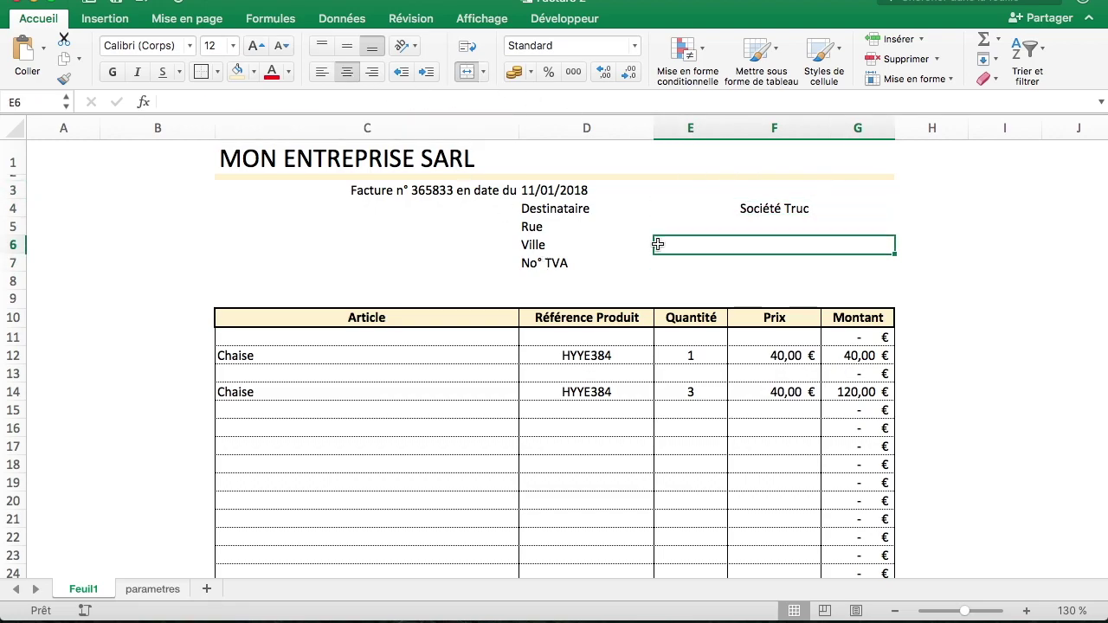
left_click(13, 245)
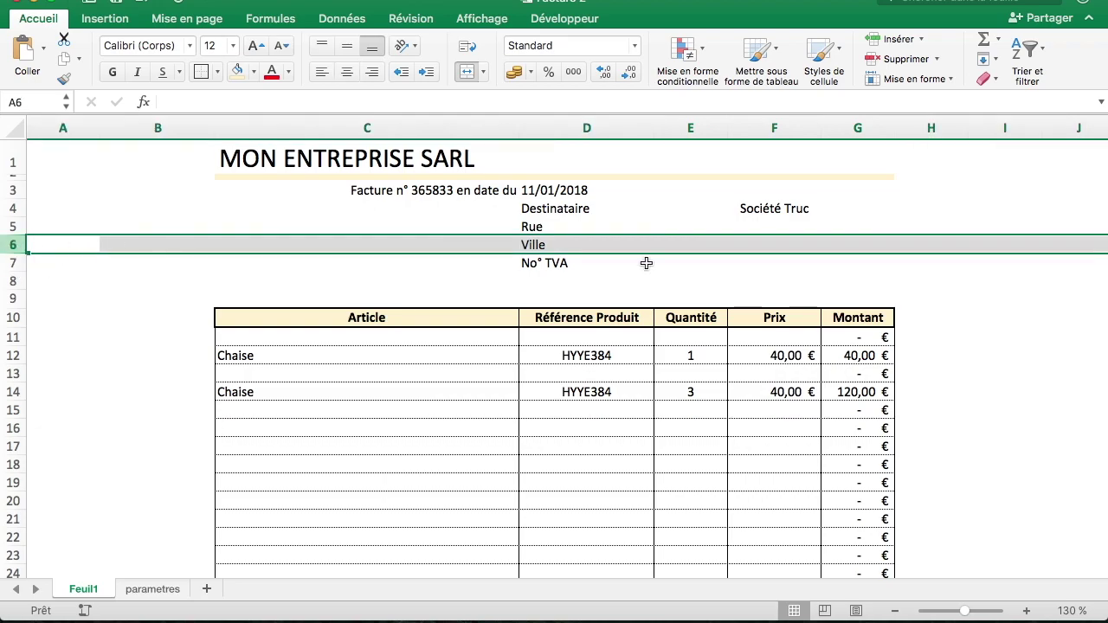
Insert a blank row at row 4, between the invoice number line and the Destinataire line
left_click(496, 214)
right_click(17, 208)
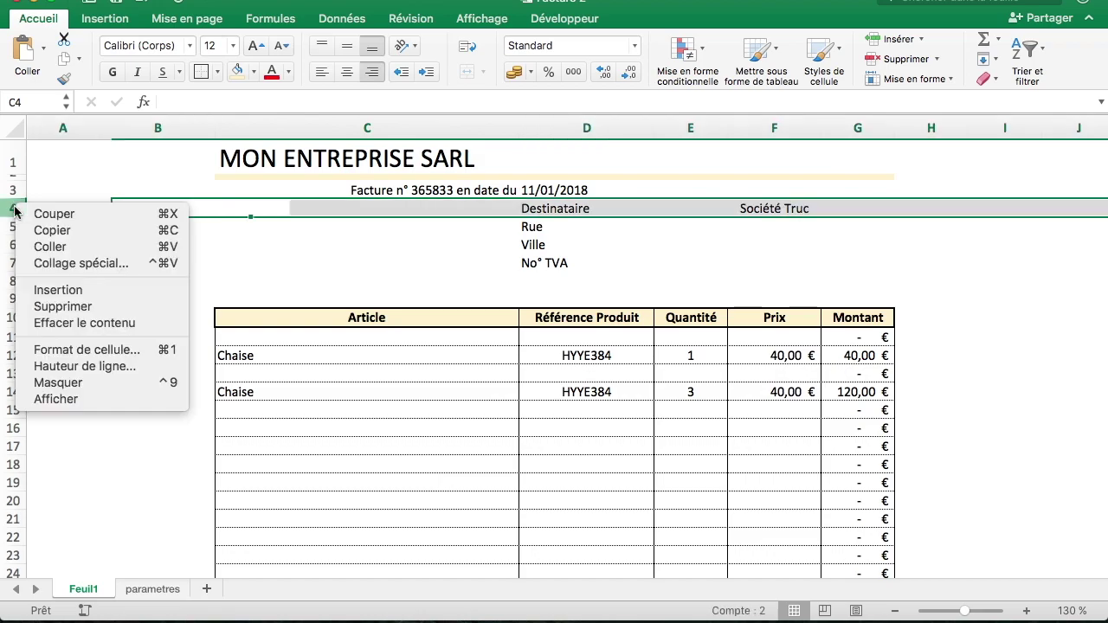
left_click(58, 290)
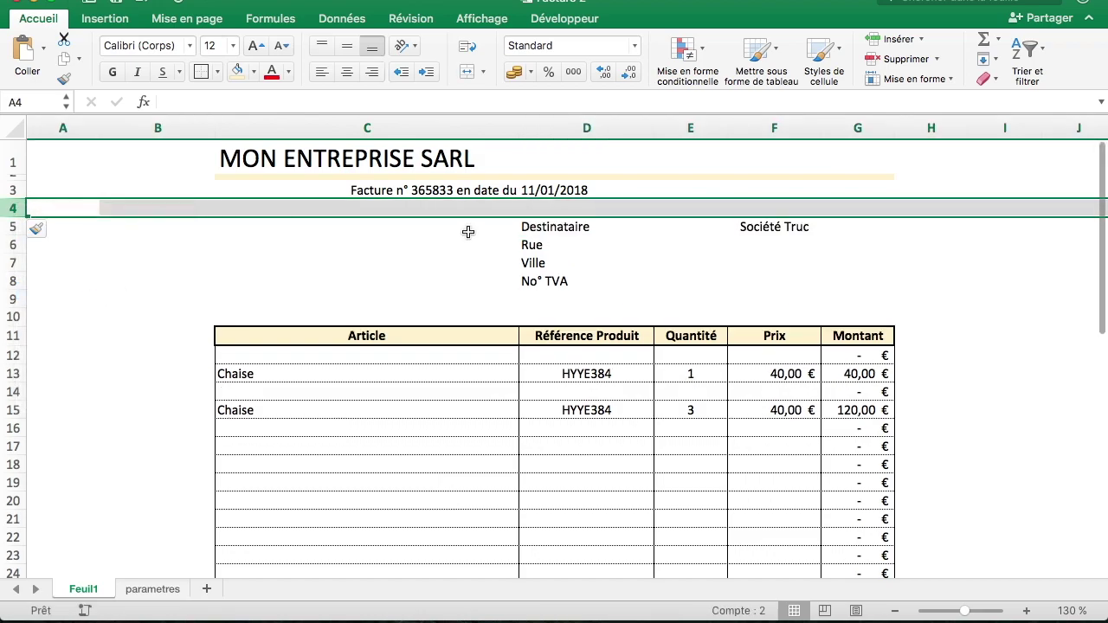
left_click(637, 250)
Enter the label "Numéro de Facture" in C5 and left-align it
left_click(329, 190)
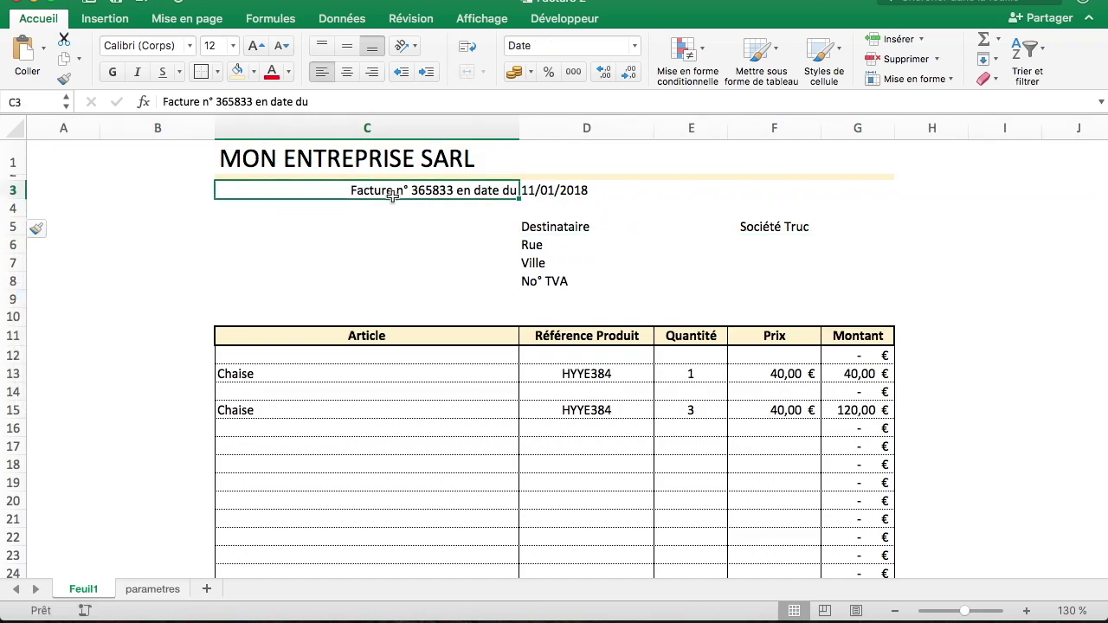
left_click(290, 225)
type("Da")
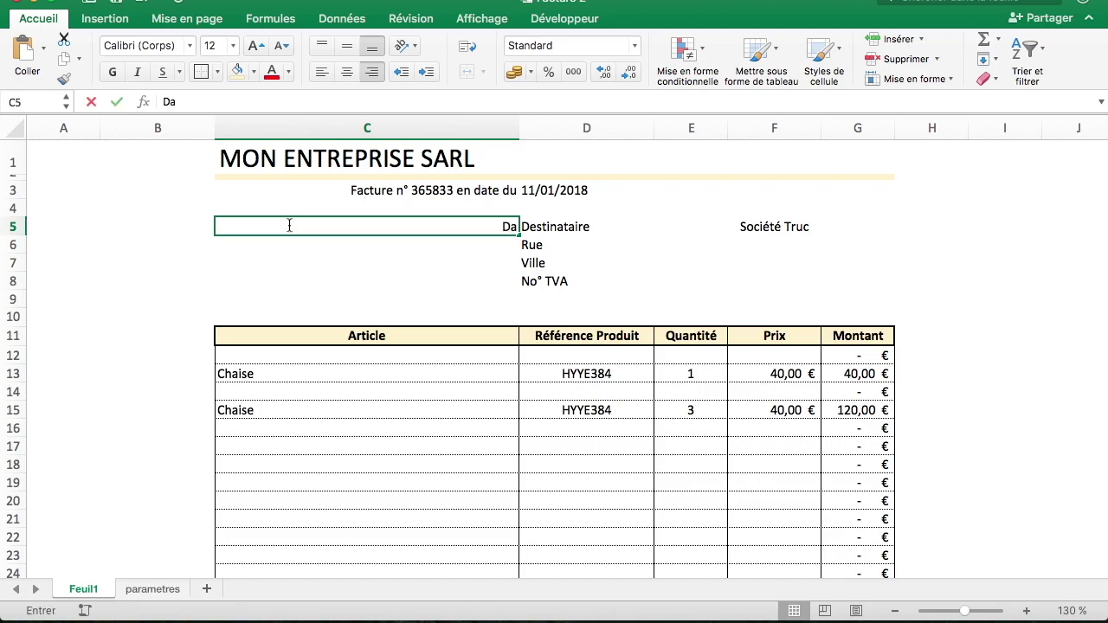
type("Numéro de fac")
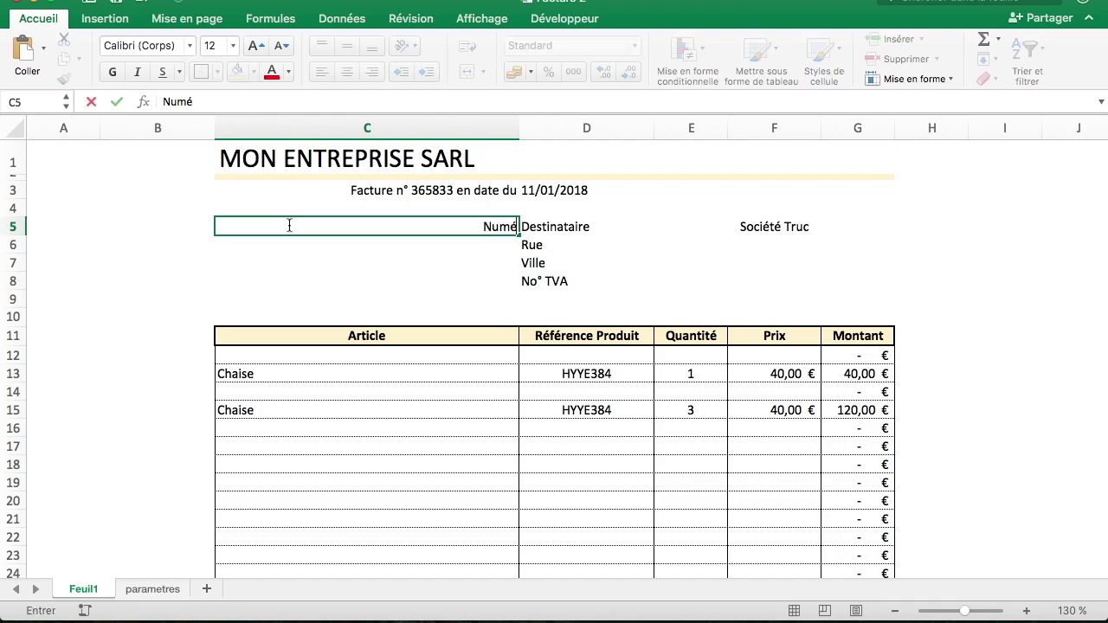
key("BackSpace")
key("BackSpace")
key("BackSpace")
type("Facture")
key("Return")
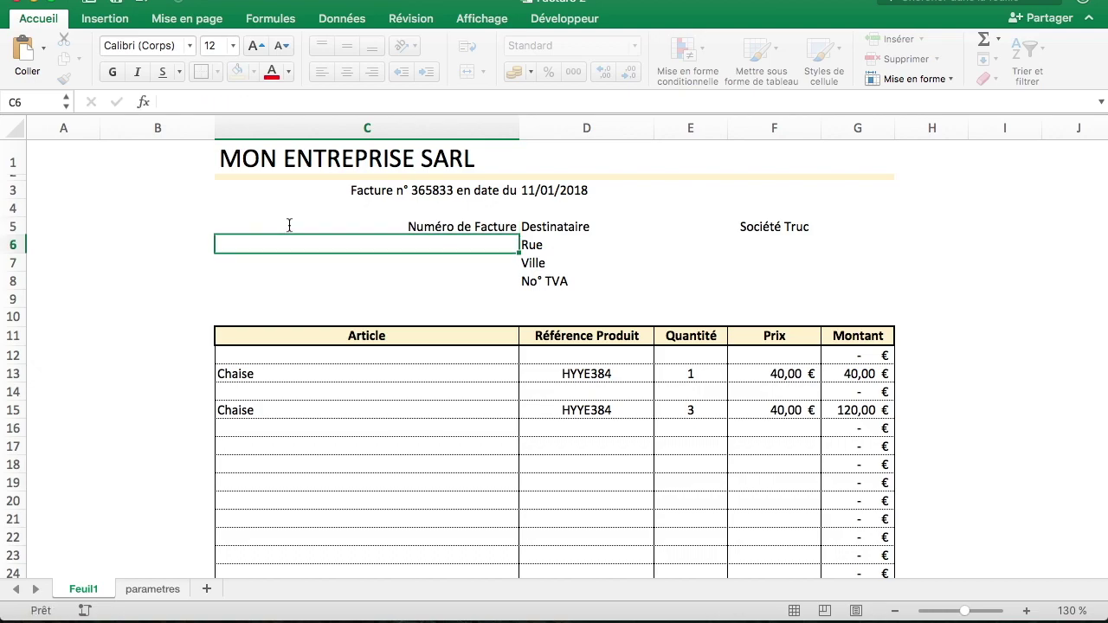
left_click(289, 225)
left_click(321, 72)
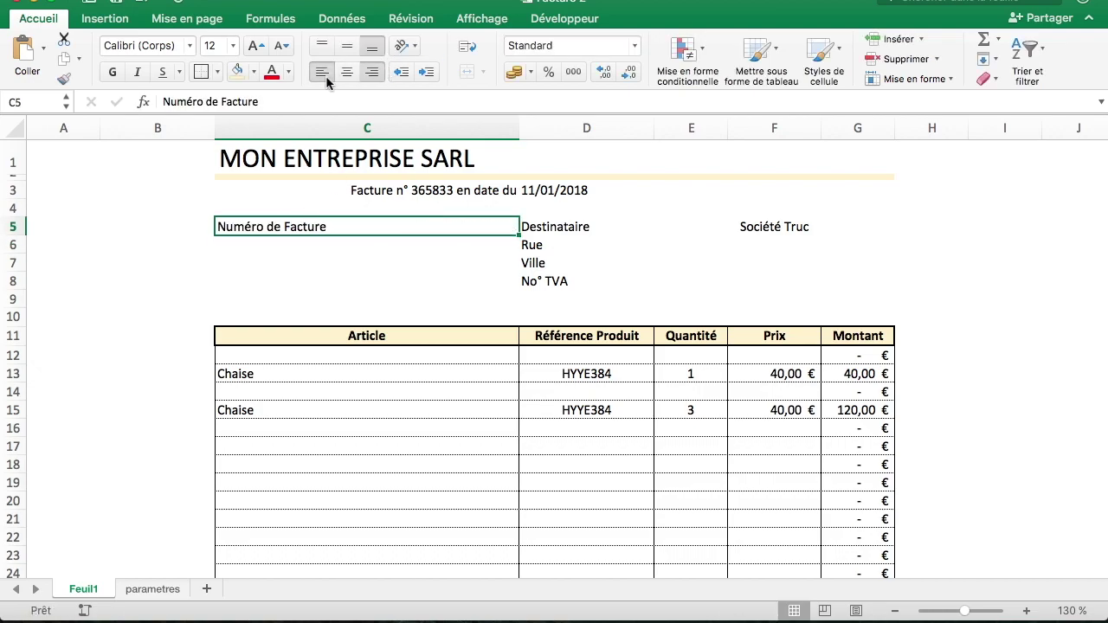
Enter a sample invoice number in C6 under Numéro de Facture and left-align it
left_click(356, 247)
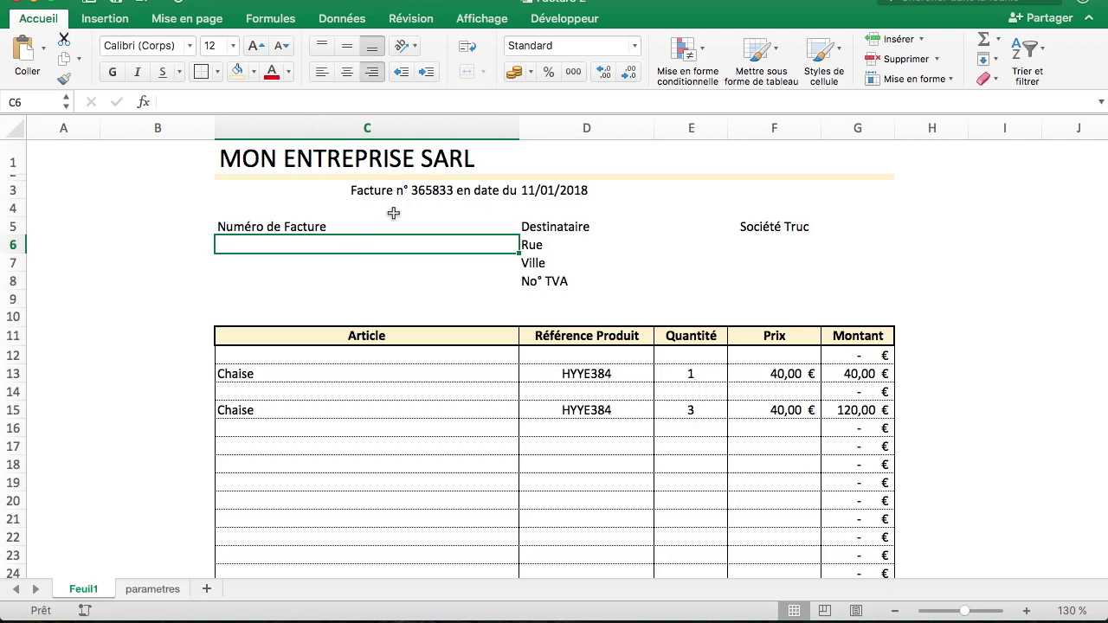
type("3643435")
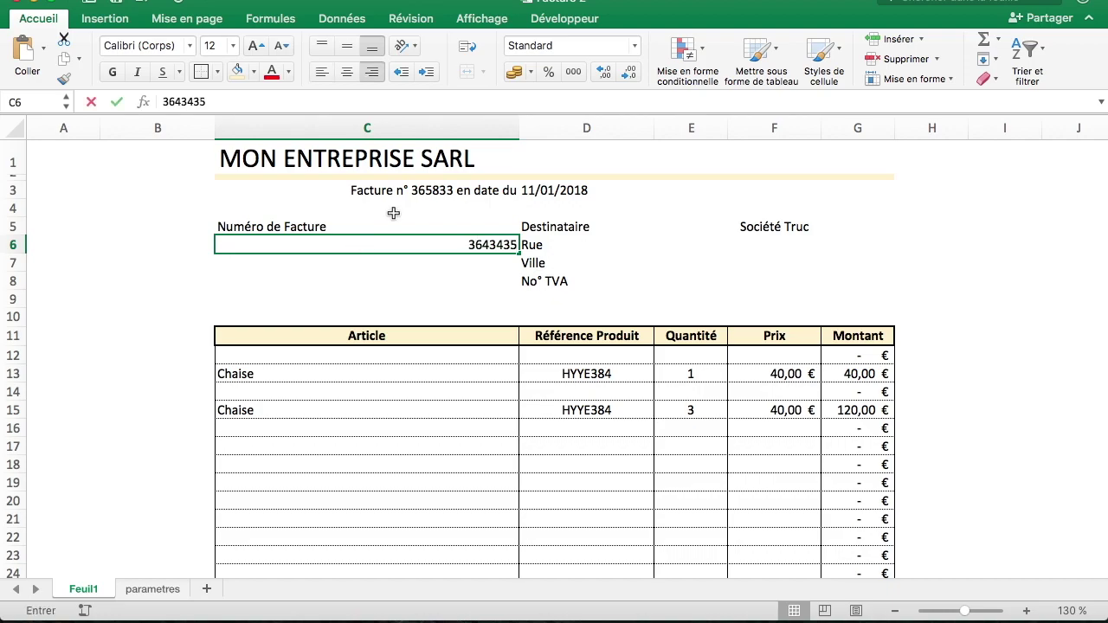
key("Return")
left_click(440, 244)
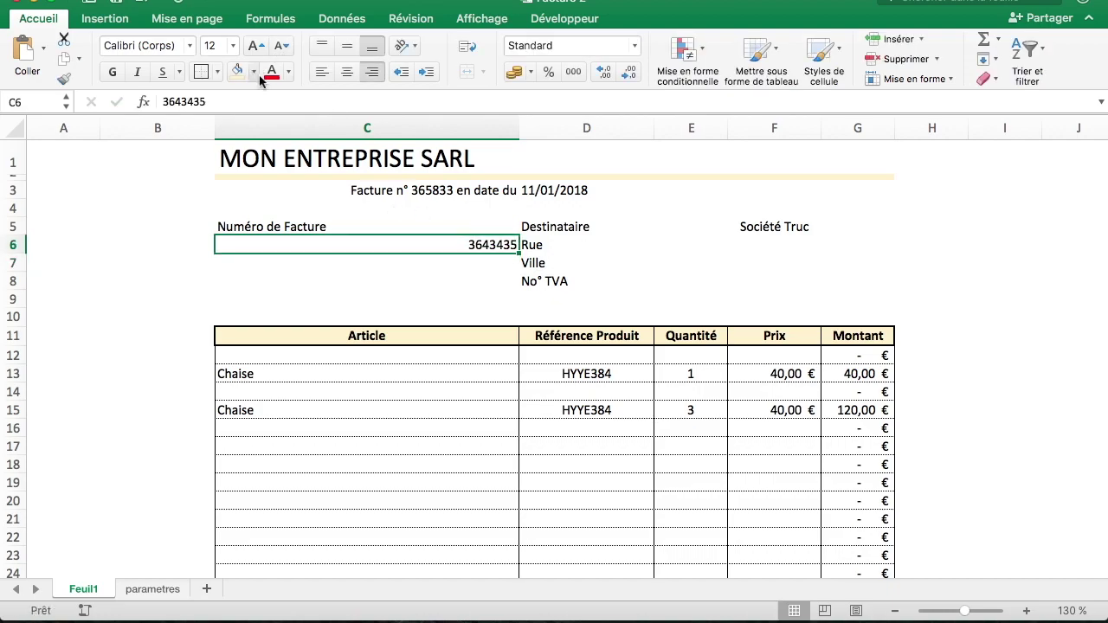
left_click(320, 73)
Enter the label "Date d'émission" in C8, leaving C7 blank
left_click(347, 264)
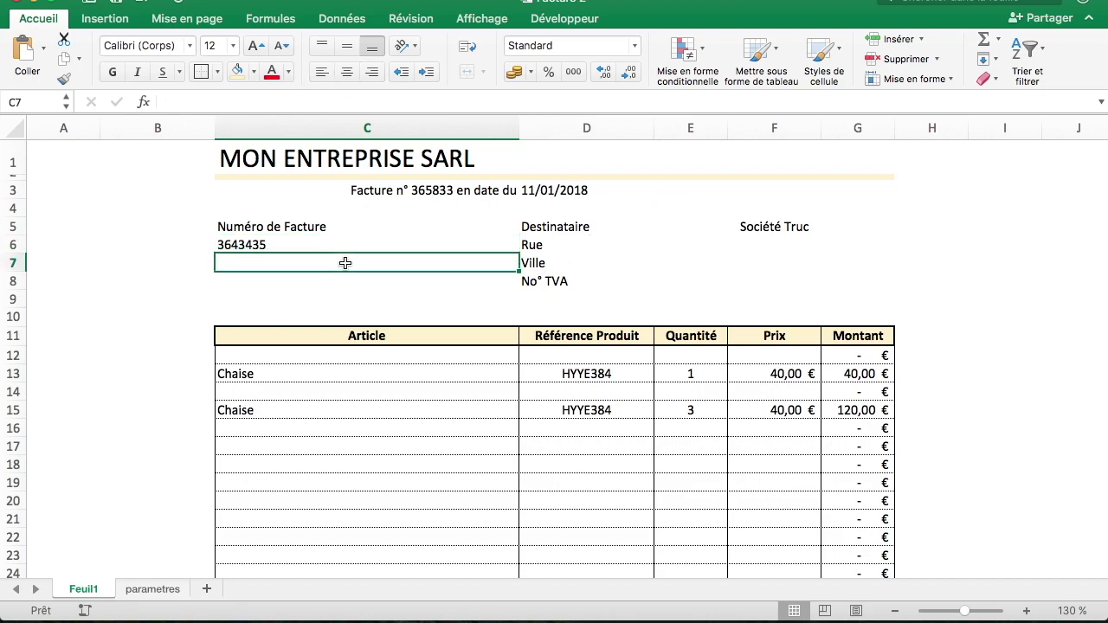
left_click(265, 279)
type("Dte d'émission")
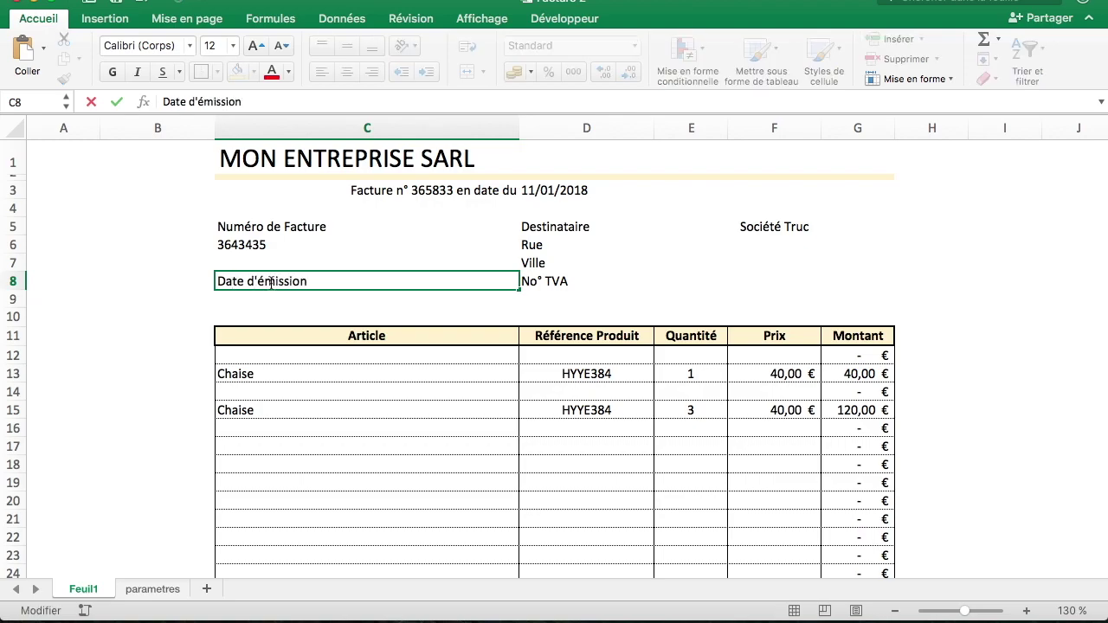
key("Return")
left_click(271, 283)
Enter the formula =AUJOURDHUI() in C9 under Date d'émission and left-align the date
left_click(276, 304)
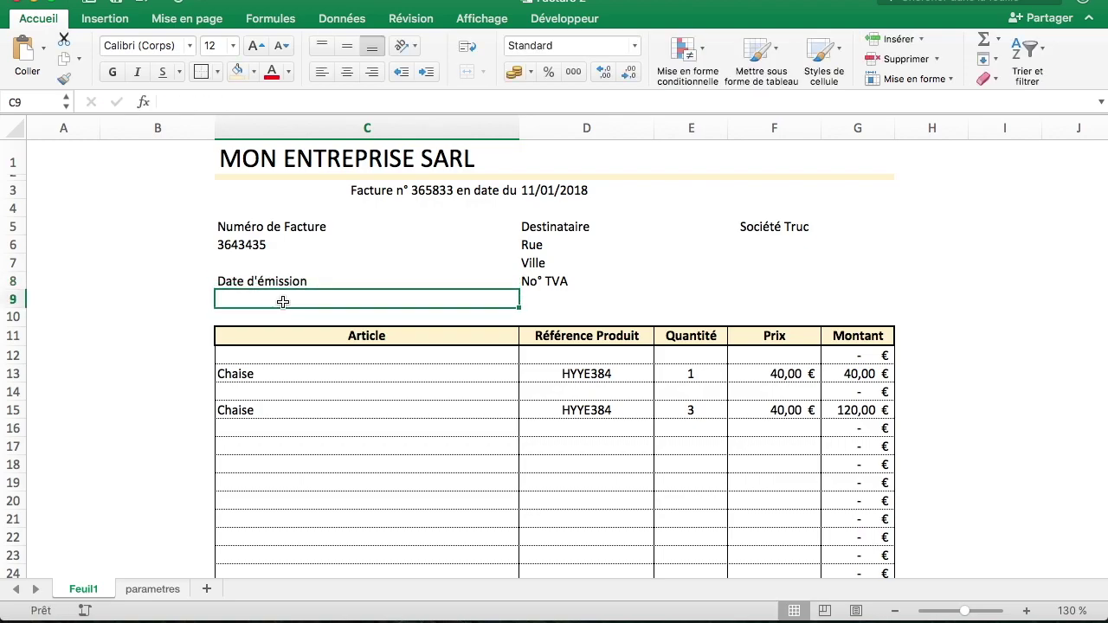
type("=aujou")
key("Tab")
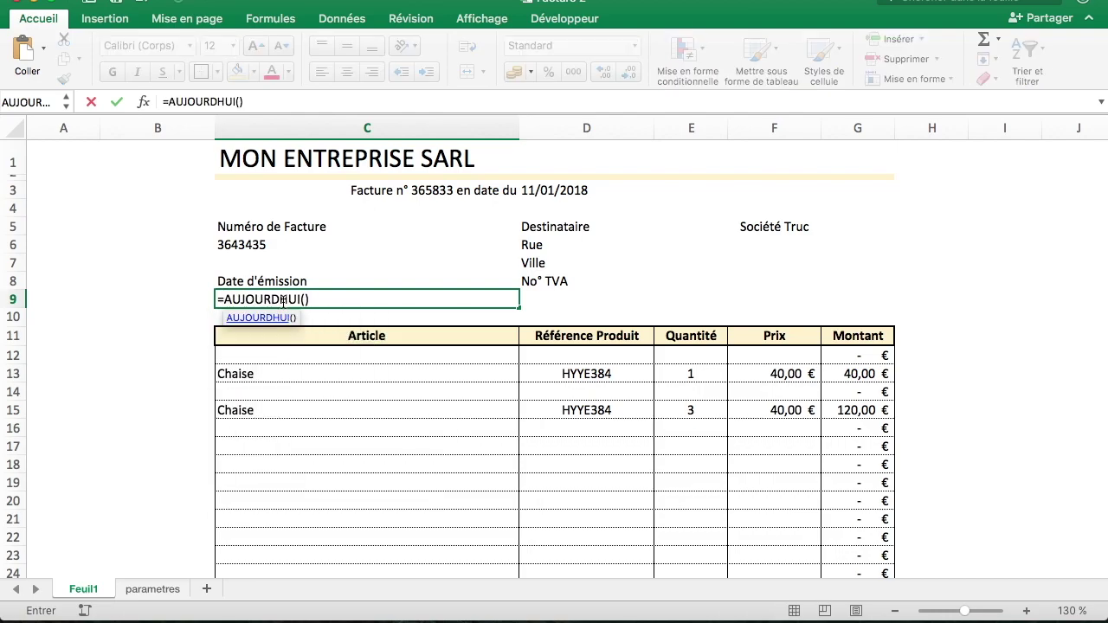
key("Return")
left_click(438, 289)
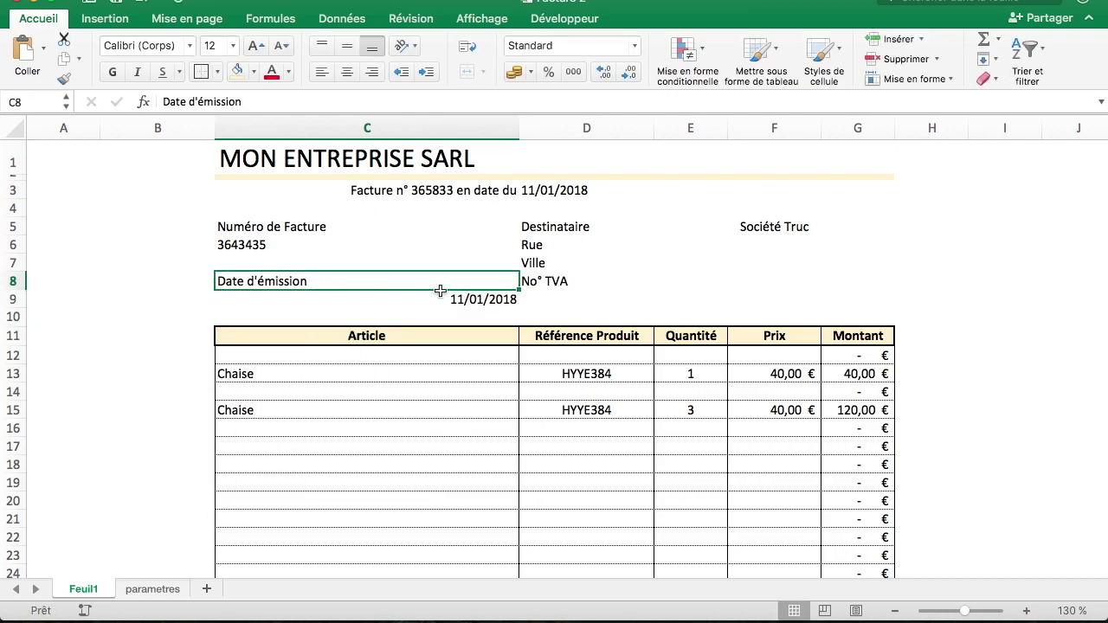
left_click(440, 298)
left_click(324, 74)
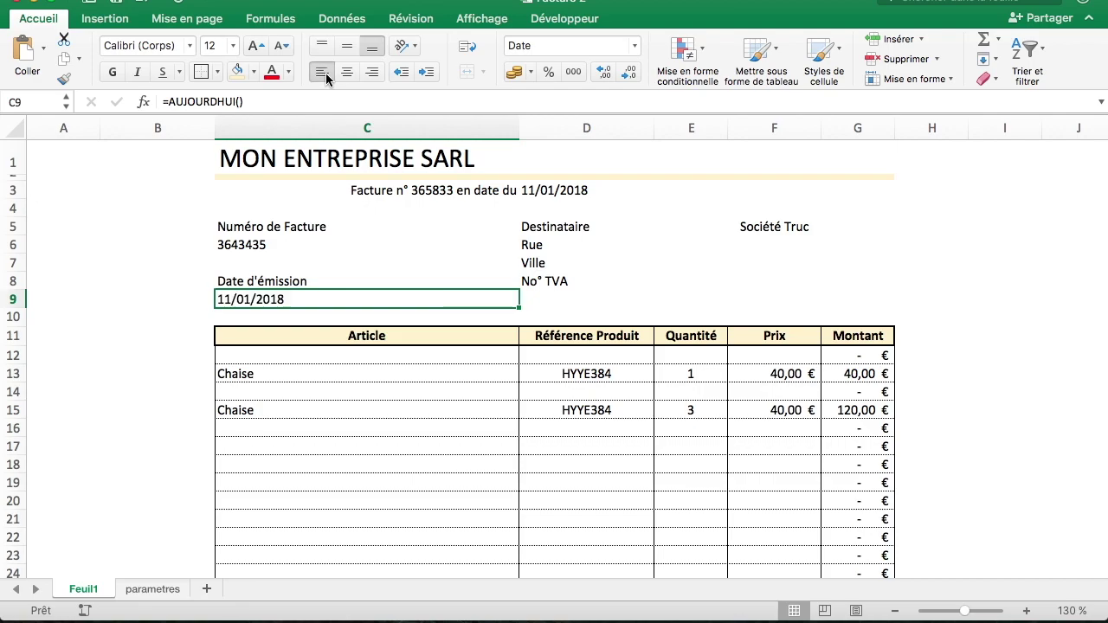
Clear the invoice number and date line in C3:D3 below the company title
left_click(413, 185)
key("Delete")
key("super+z")
Enter the contact line "Mon adresse - Ma ville - Mon code postal" followed by a placeholder company e-mail in C3
left_click(311, 191)
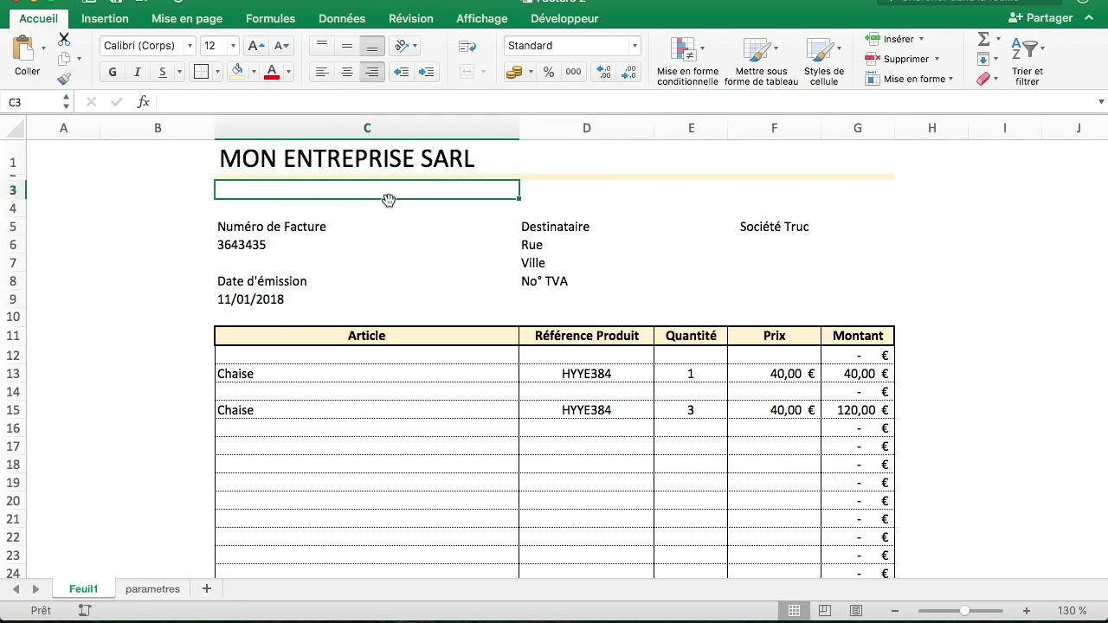
type("MO")
key("BackSpace")
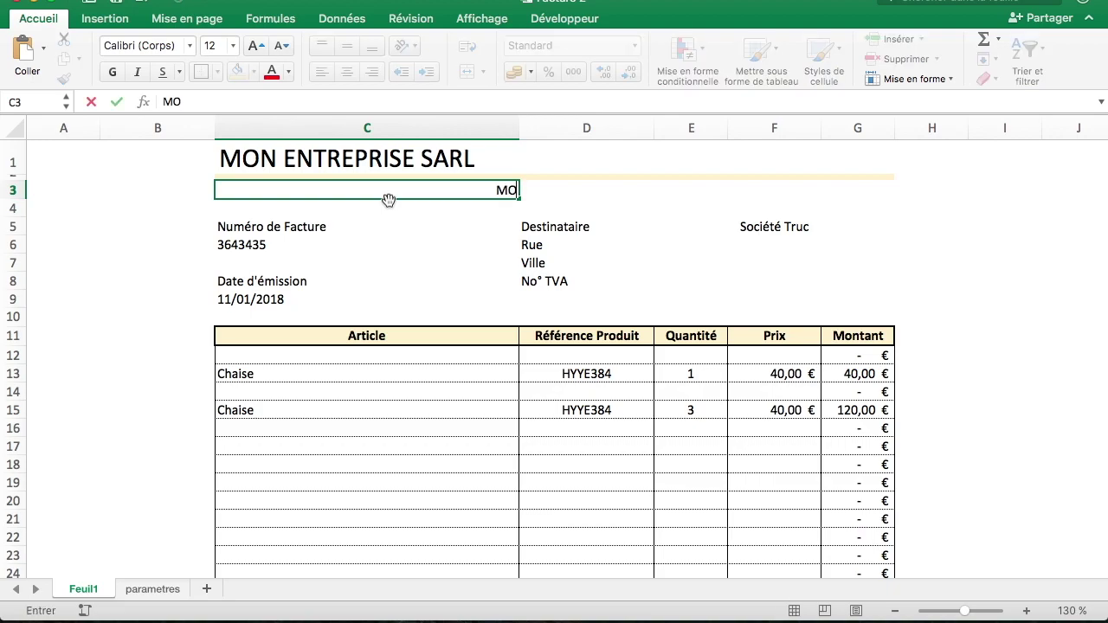
type("n adresse")
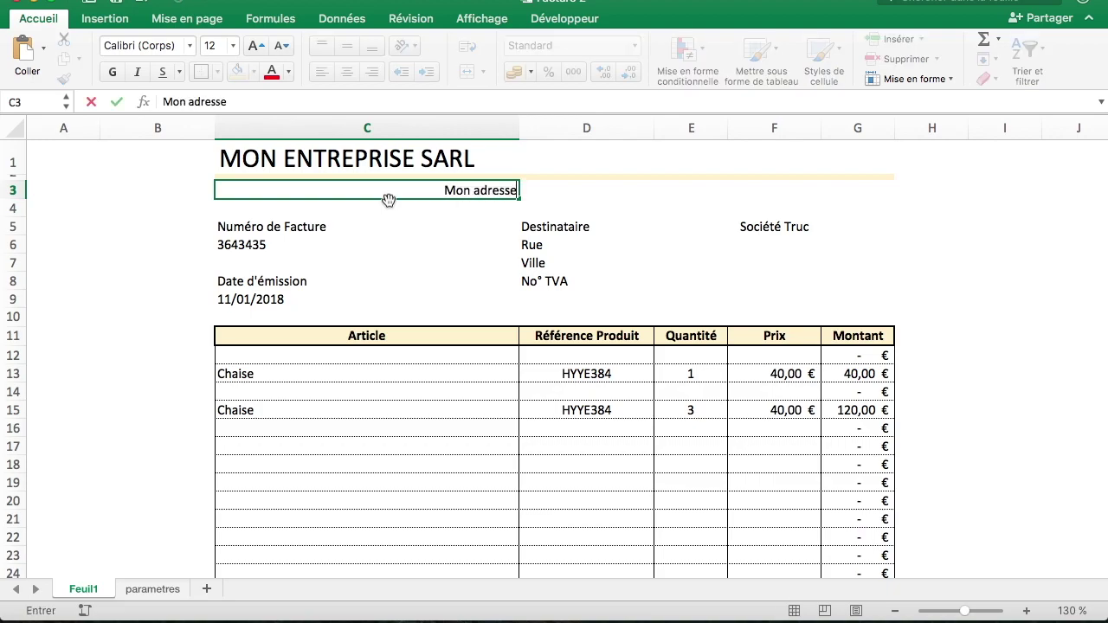
type(" -  M")
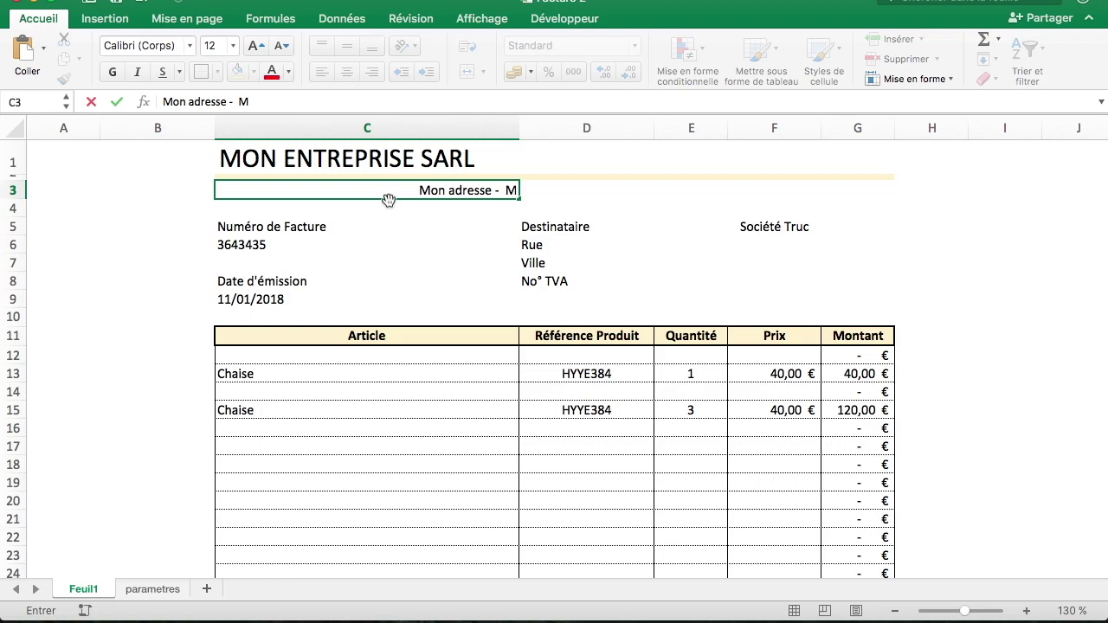
type("a ville")
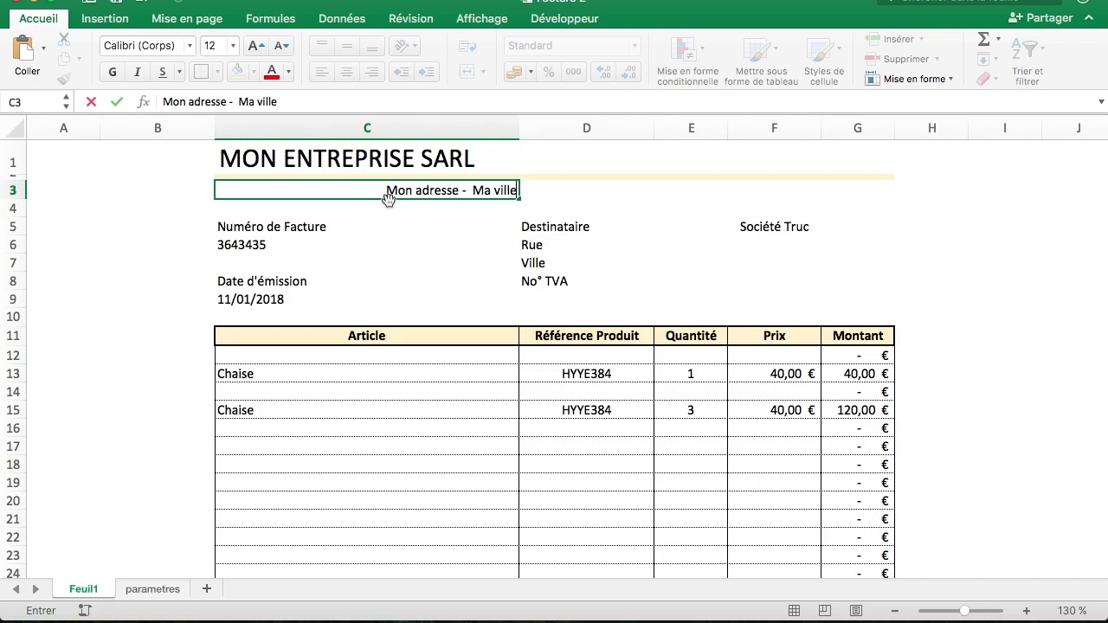
type(" - Mon")
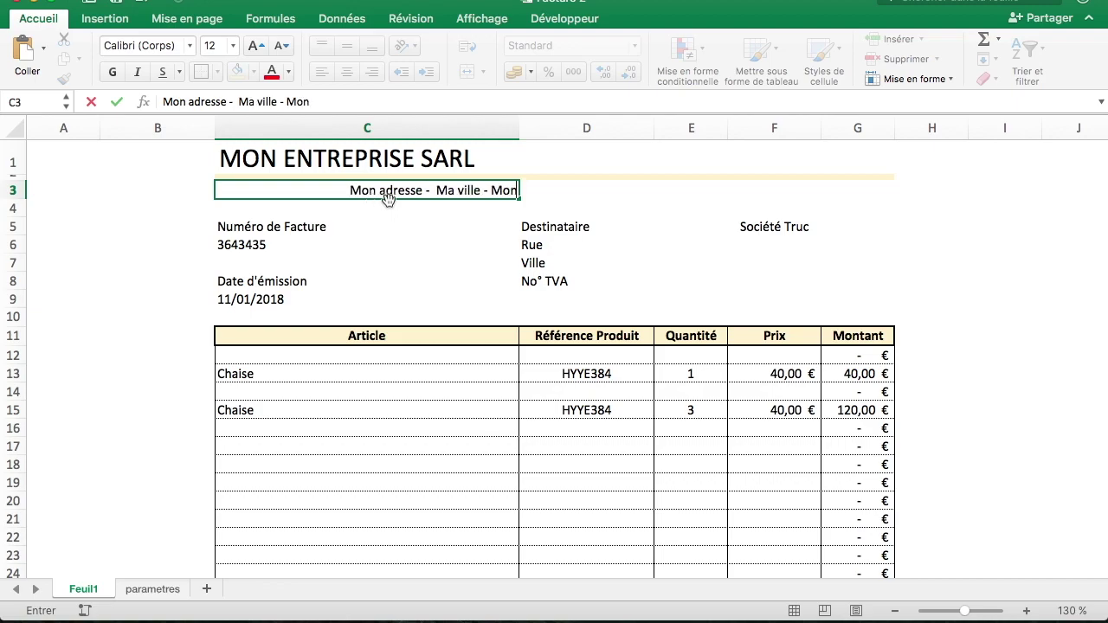
type(" code postal  - email @")
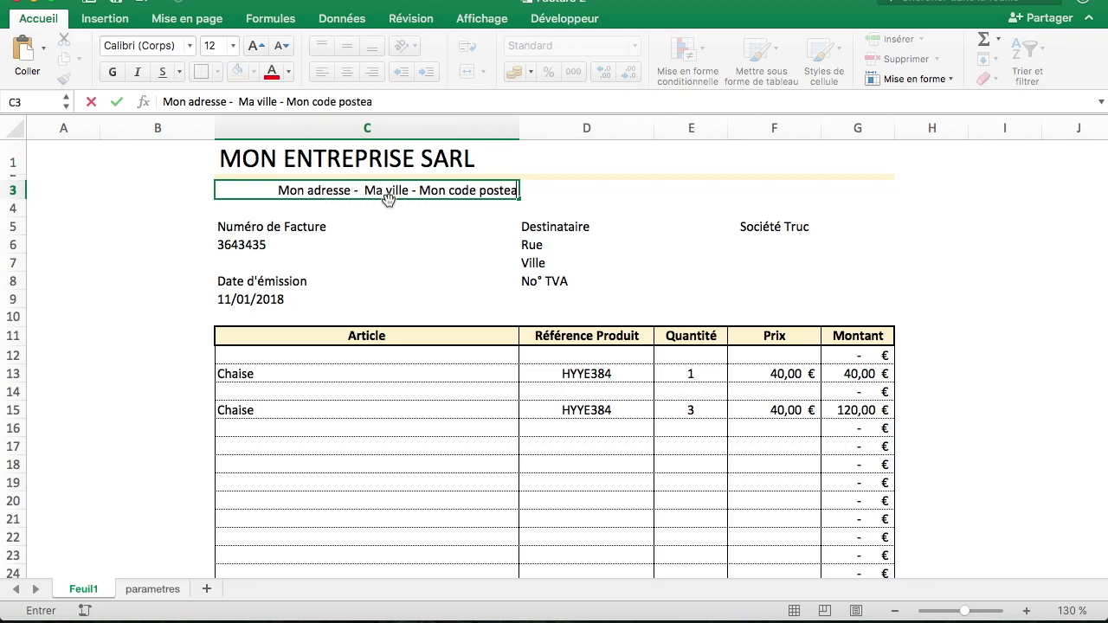
type("masociete")
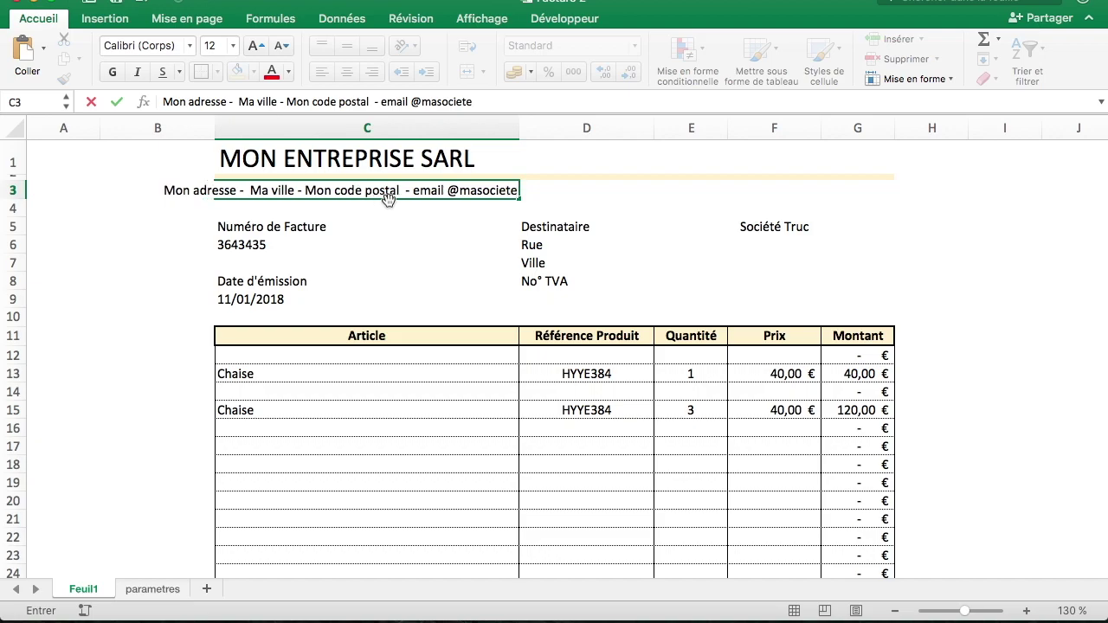
type(".com")
key("Return")
key("Up")
key("Right")
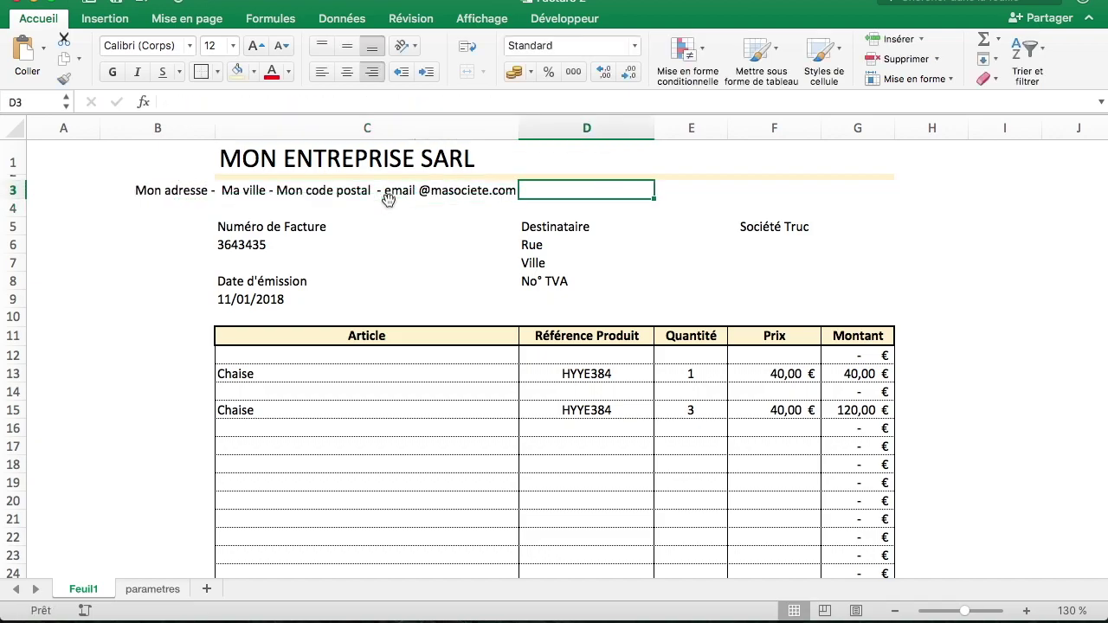
Merge cells C3:G3 to hold the contact line across the width of the article table
left_click_drag(325, 186, 831, 188)
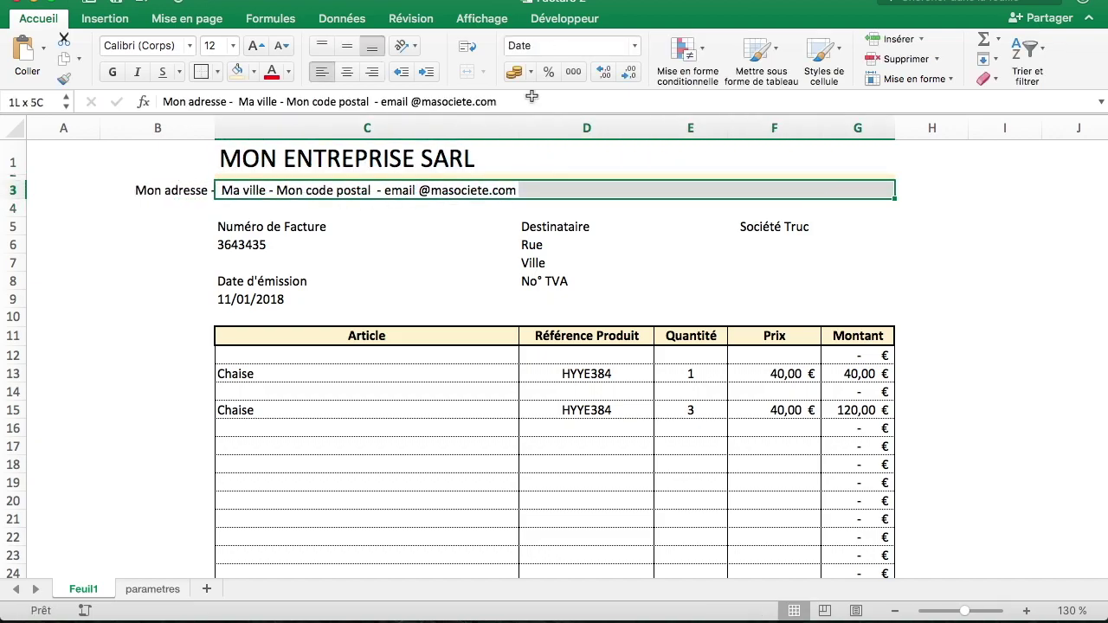
left_click(467, 73)
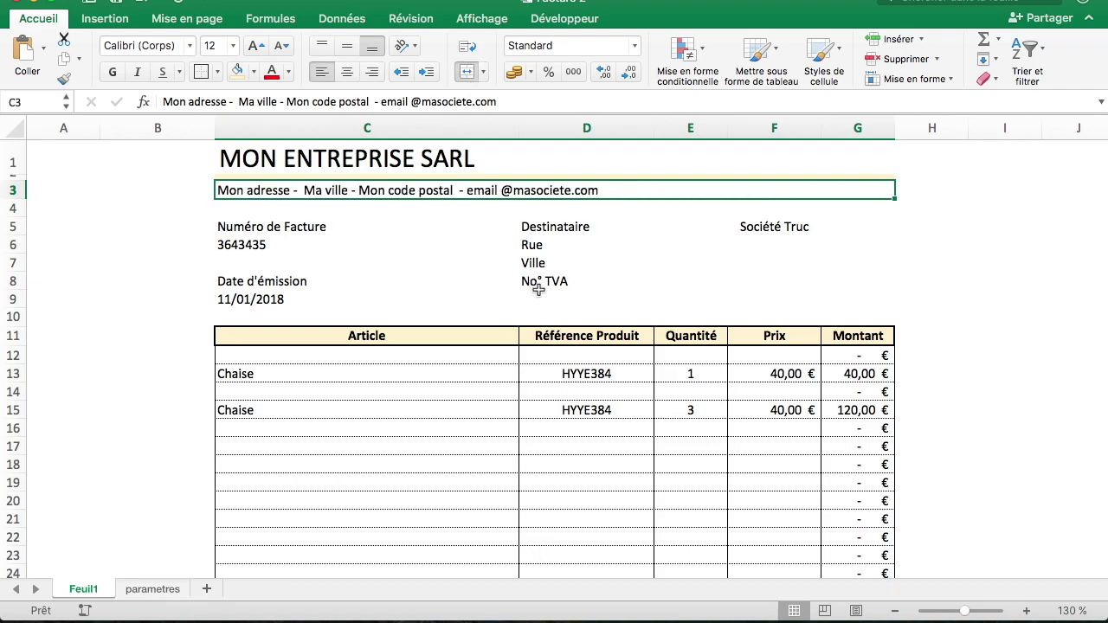
left_click(511, 284)
left_click(265, 187)
left_click(618, 247)
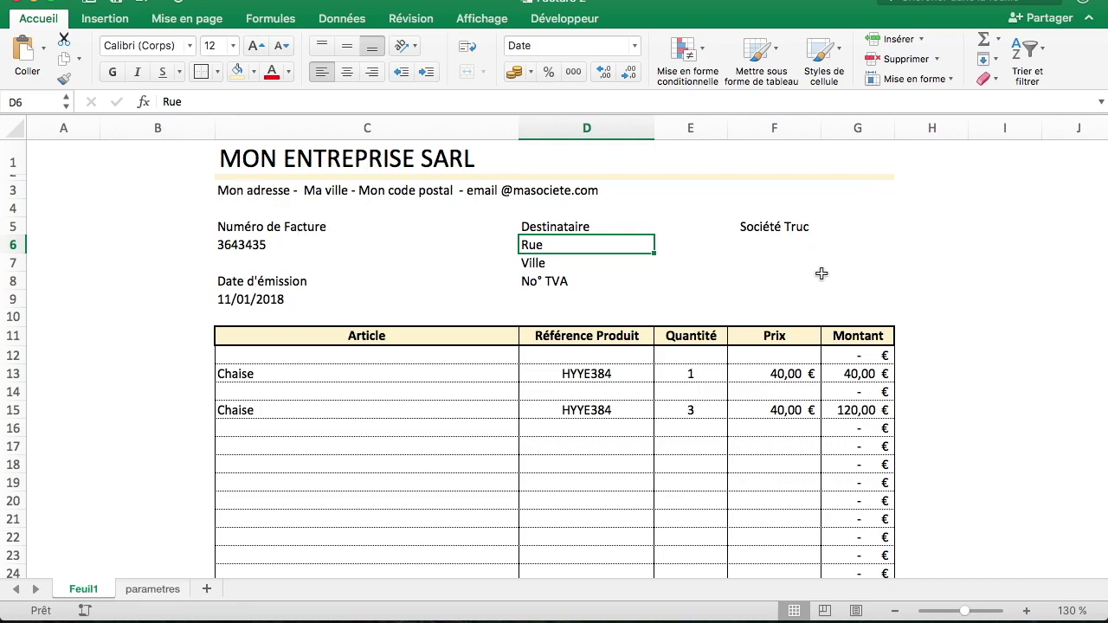
Enter the heading "Destinataire" in G1 of the parametres sheet and widen column G
left_click(777, 224)
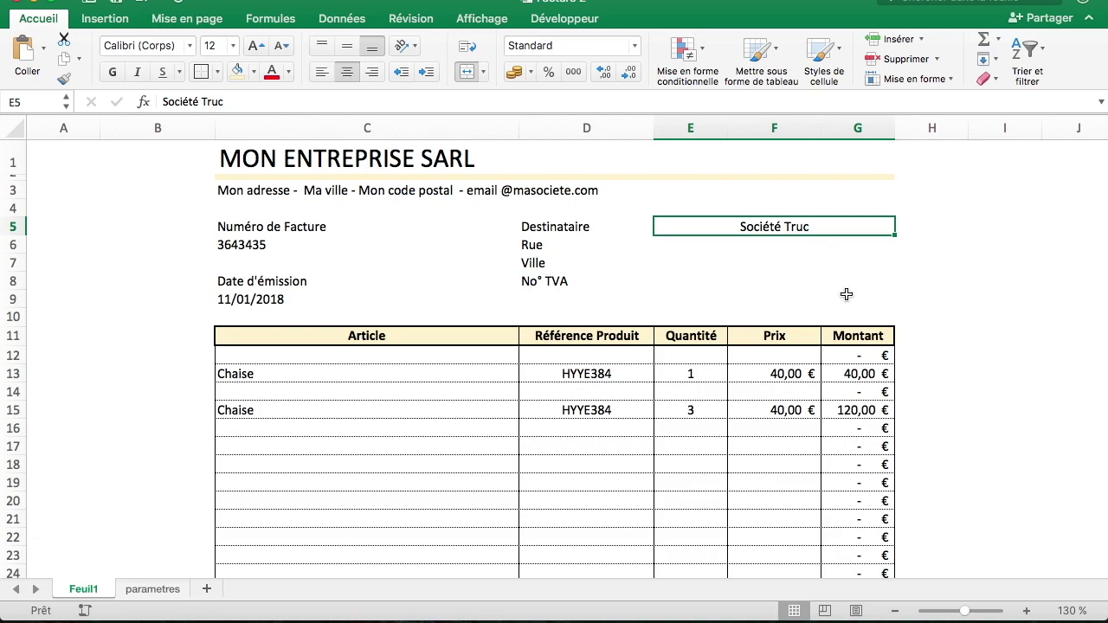
left_click(156, 588)
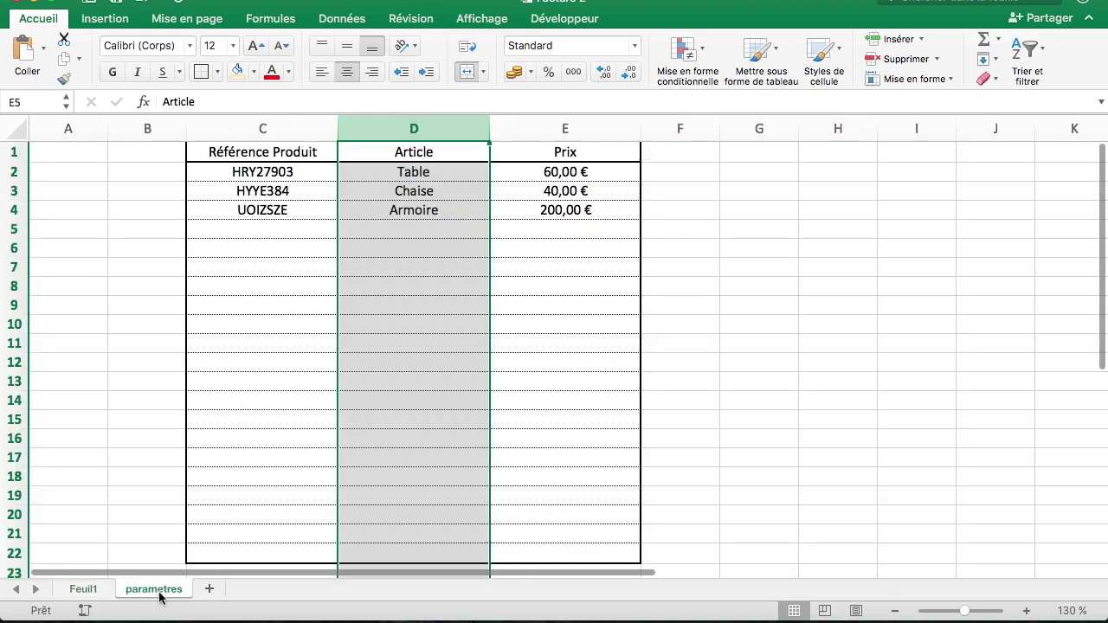
scroll(736, 315, "right", 5)
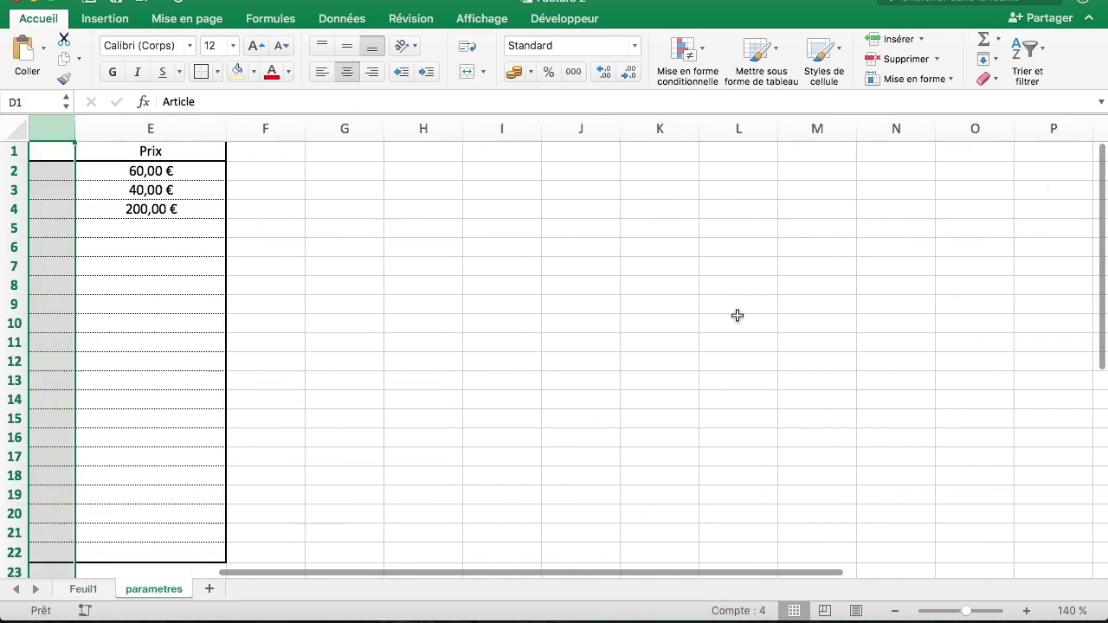
scroll(737, 316, "left", 3)
left_click(628, 154)
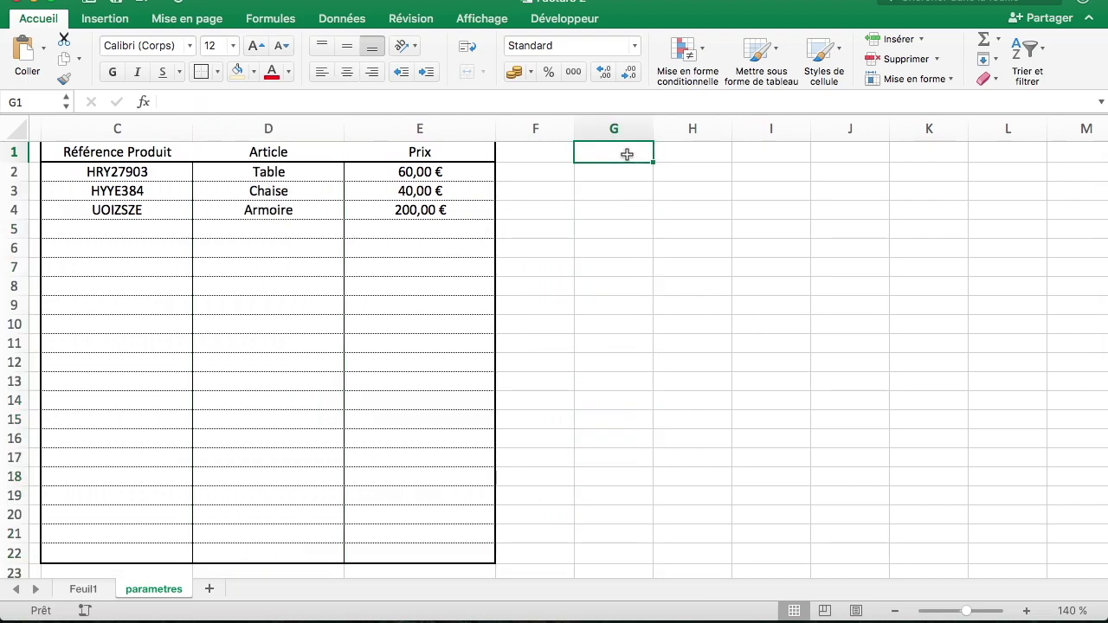
type("Desti")
key("BackSpace")
key("BackSpace")
key("BackSpace")
key("BackSpace")
key("BackSpace")
type("So")
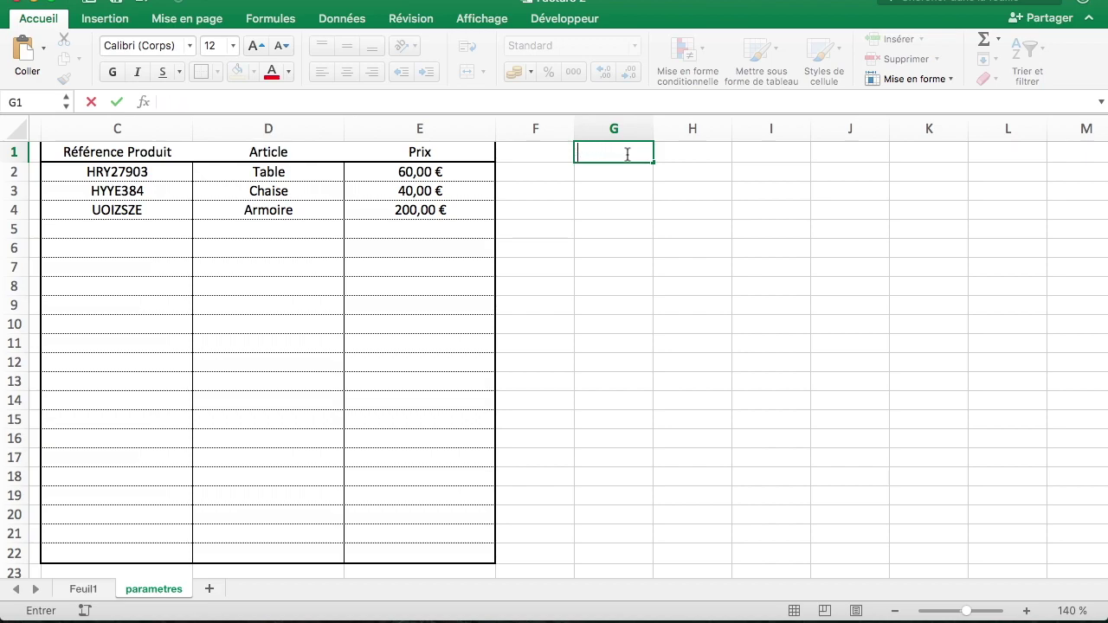
type("Destiantaire")
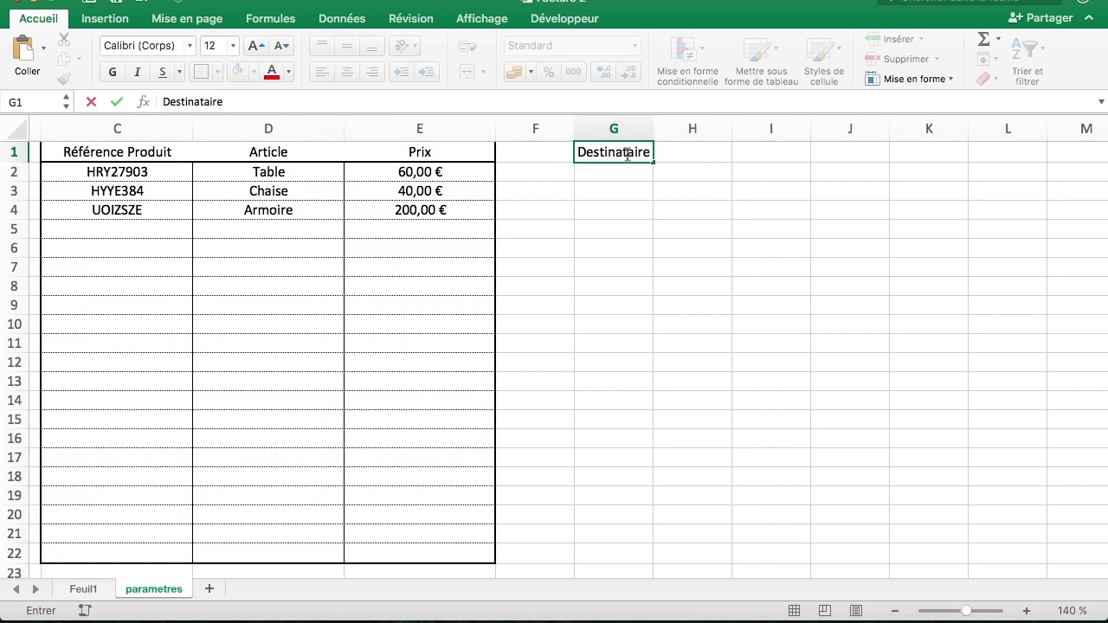
key("Return")
left_click_drag(654, 132, 717, 132)
Add the heading "Rue" in H1 of the parametres sheet, following the recipient fields on Feuil1
left_click(764, 216)
left_click(759, 152)
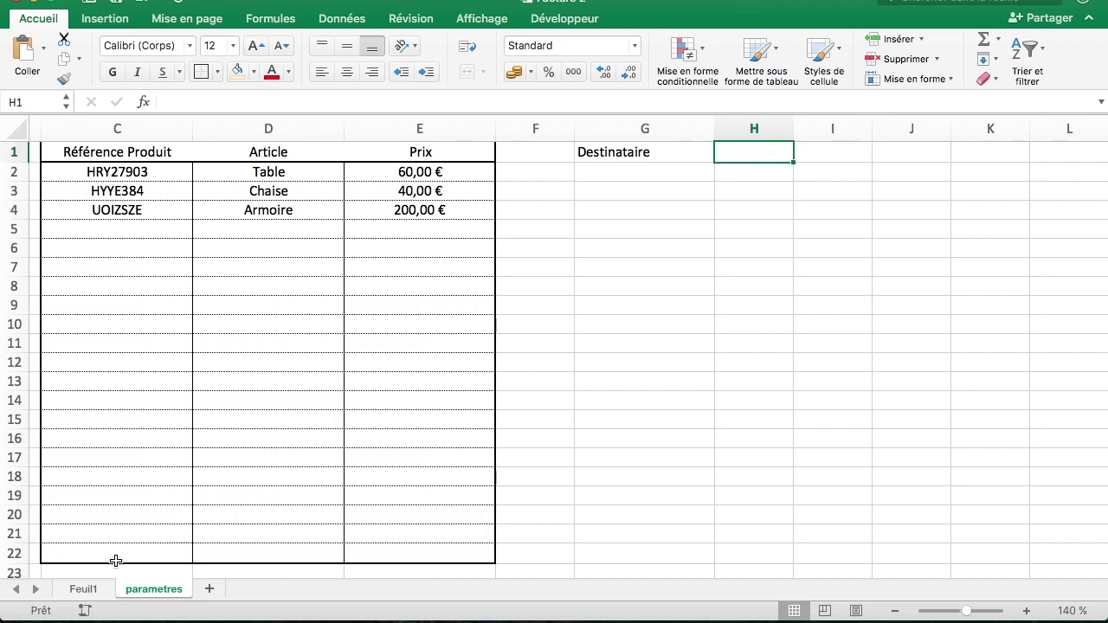
left_click(95, 589)
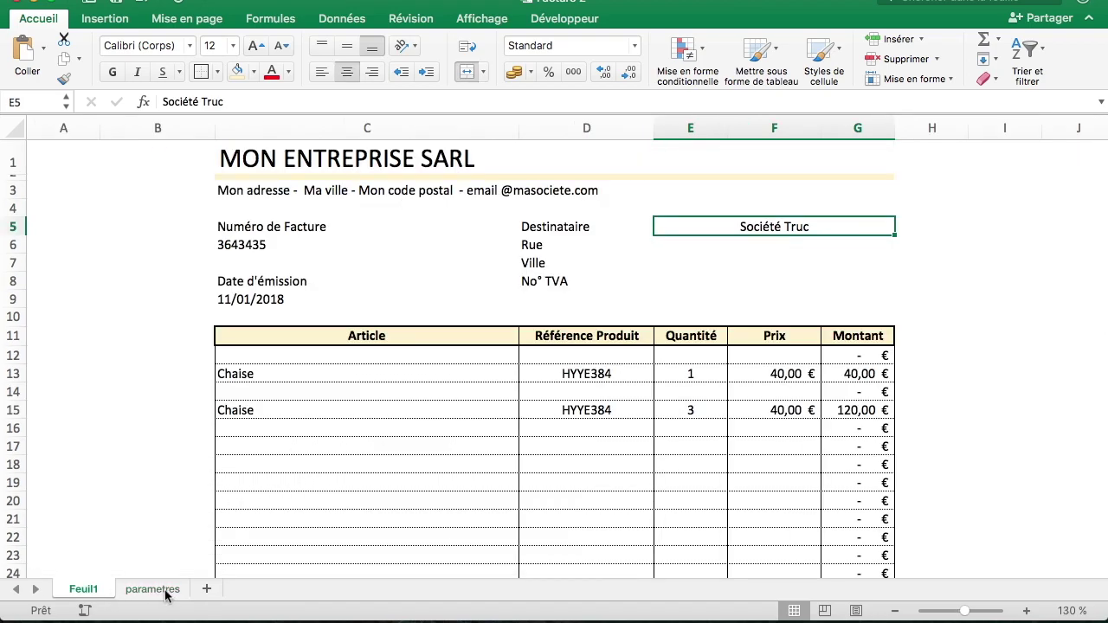
left_click(165, 592)
left_click(84, 591)
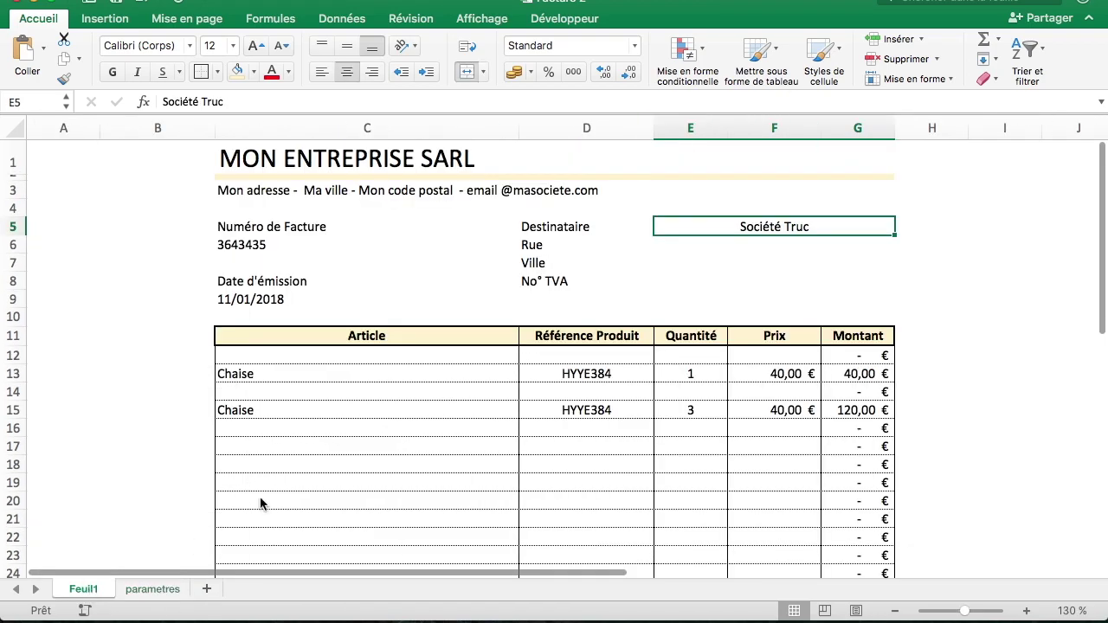
left_click(169, 591)
type("Rue")
key("Return")
key("Up")
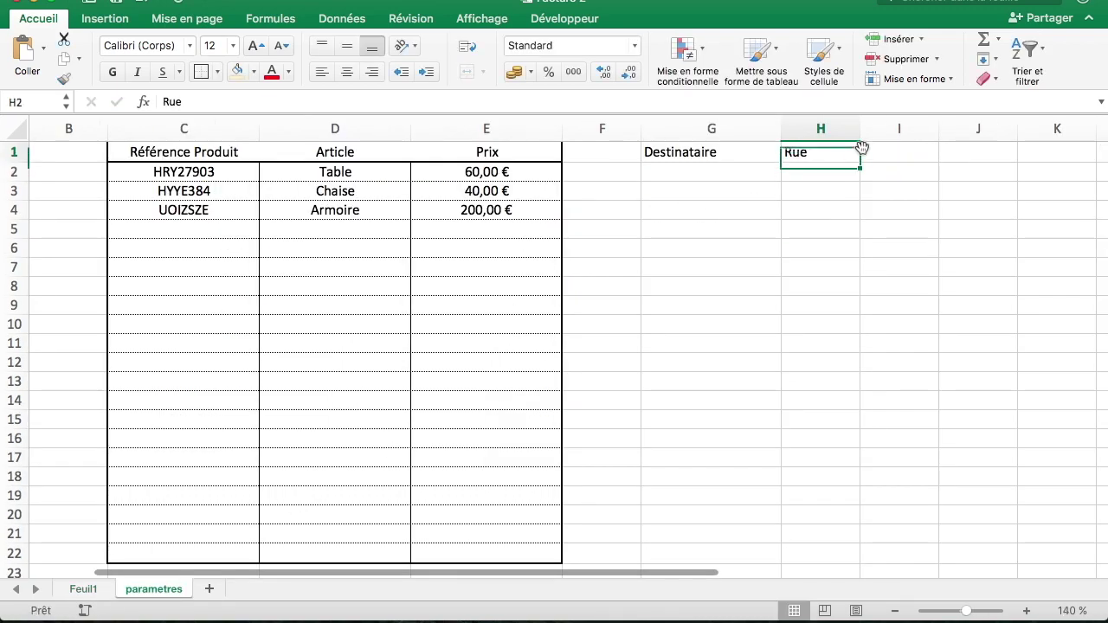
key("Right")
Add the headings "Code postal" in I1 and "Ville" in J1 of the parametres sheet
left_click(94, 594)
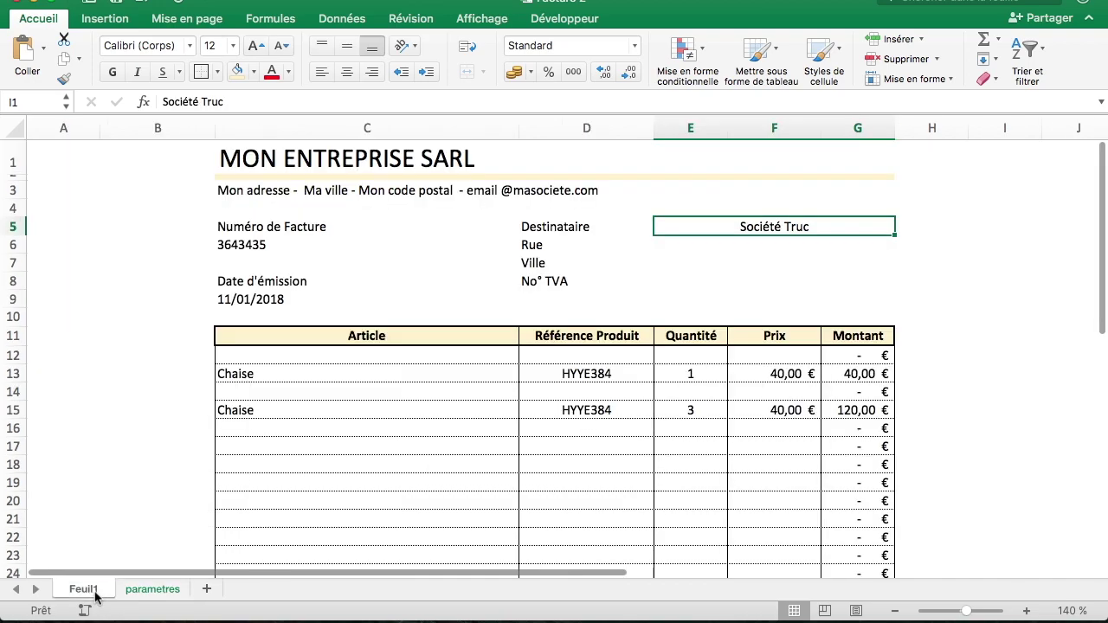
left_click(590, 269)
left_click(144, 590)
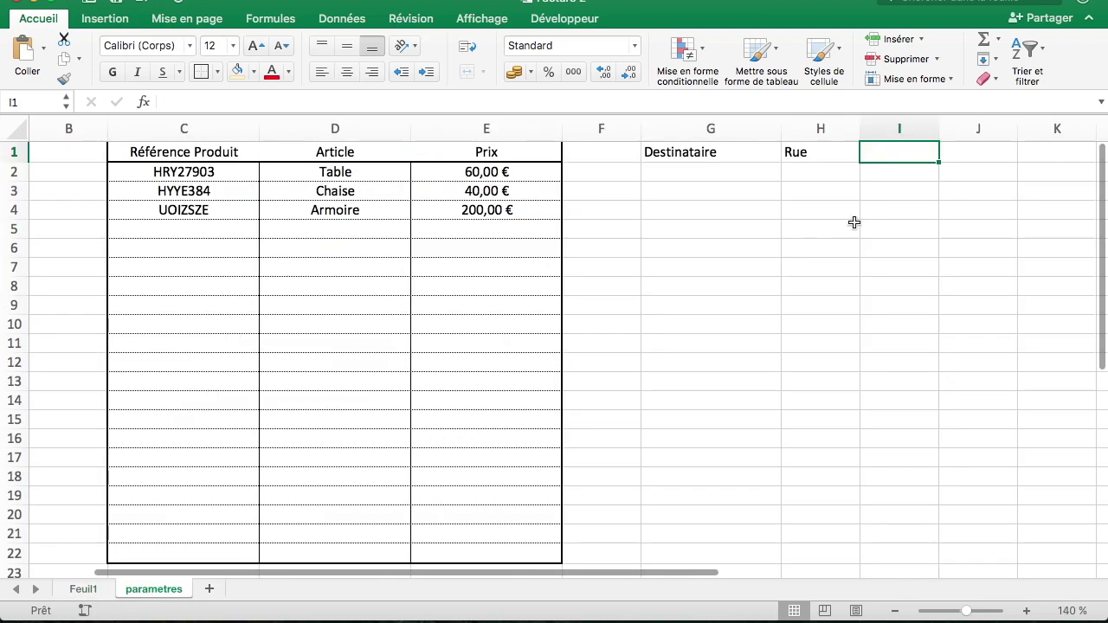
type("Code postal")
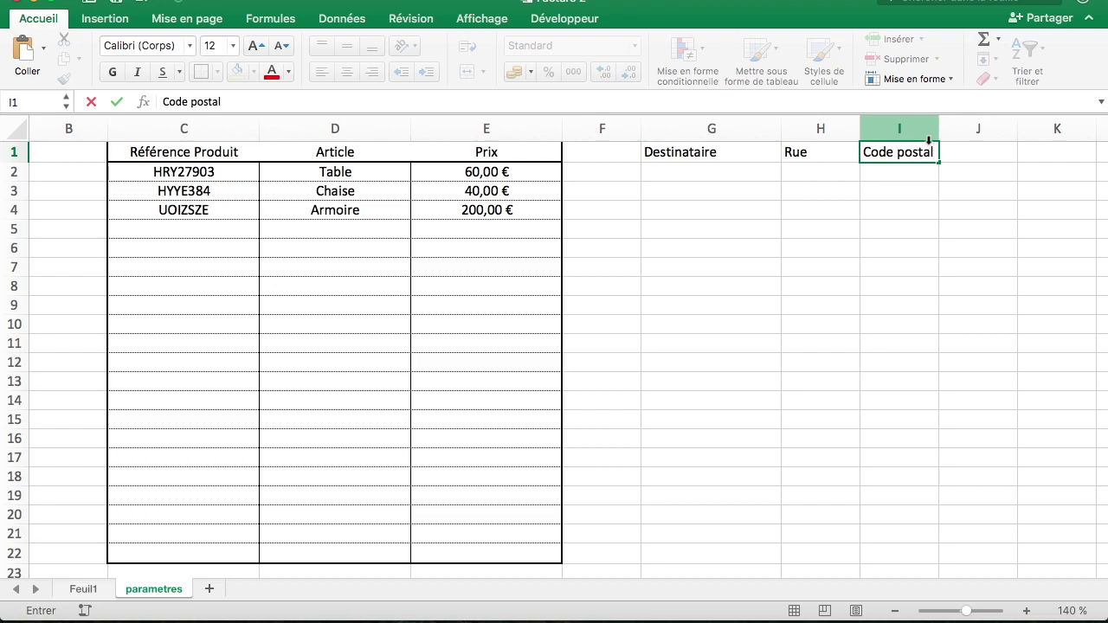
key("Tab")
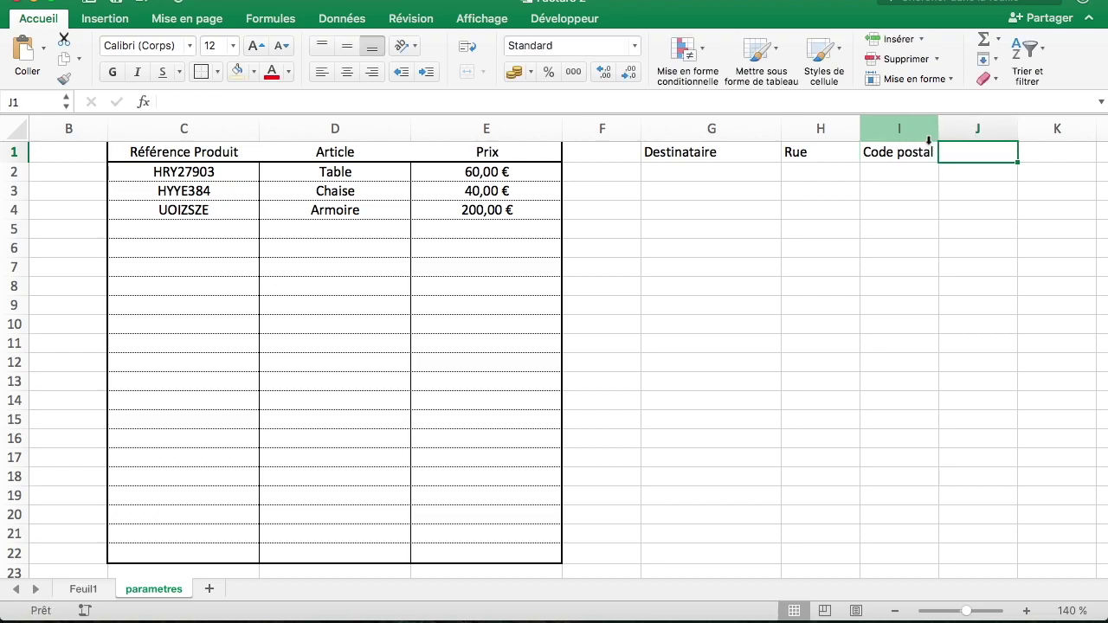
type("Ville")
key("Return")
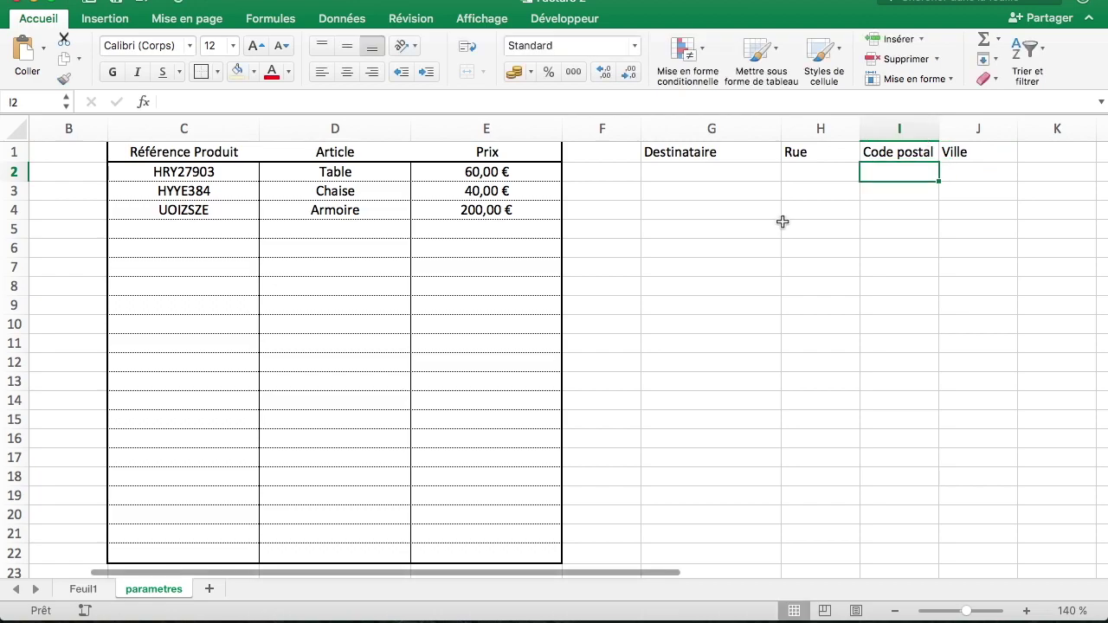
Check the recipient fields on Feuil1 and add the heading "TVA" in K1 of the parametres sheet
left_click(82, 592)
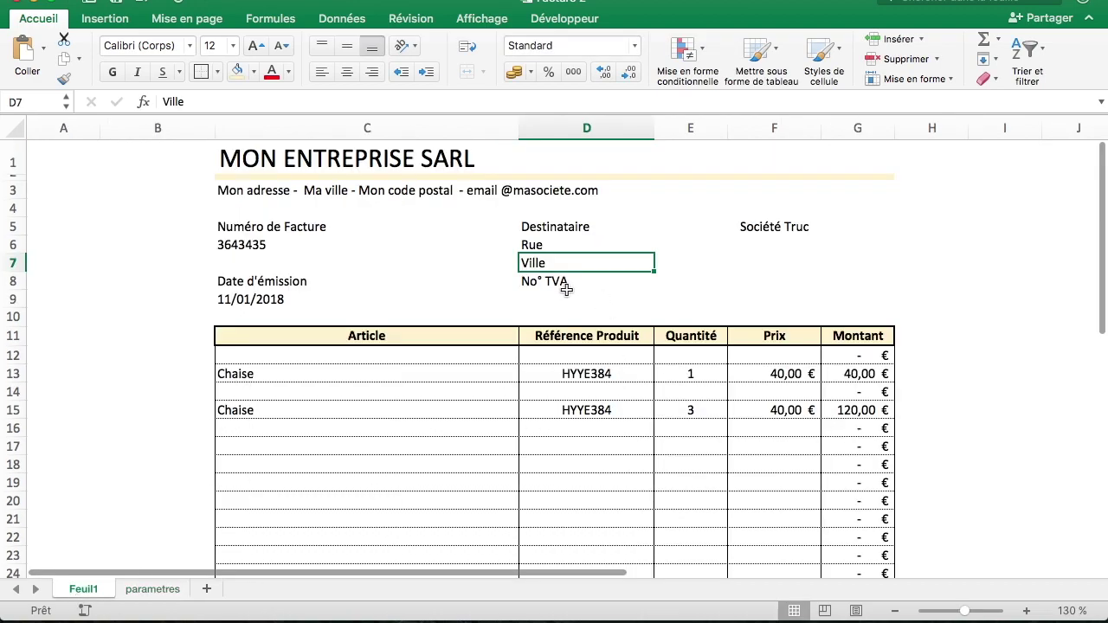
left_click(139, 590)
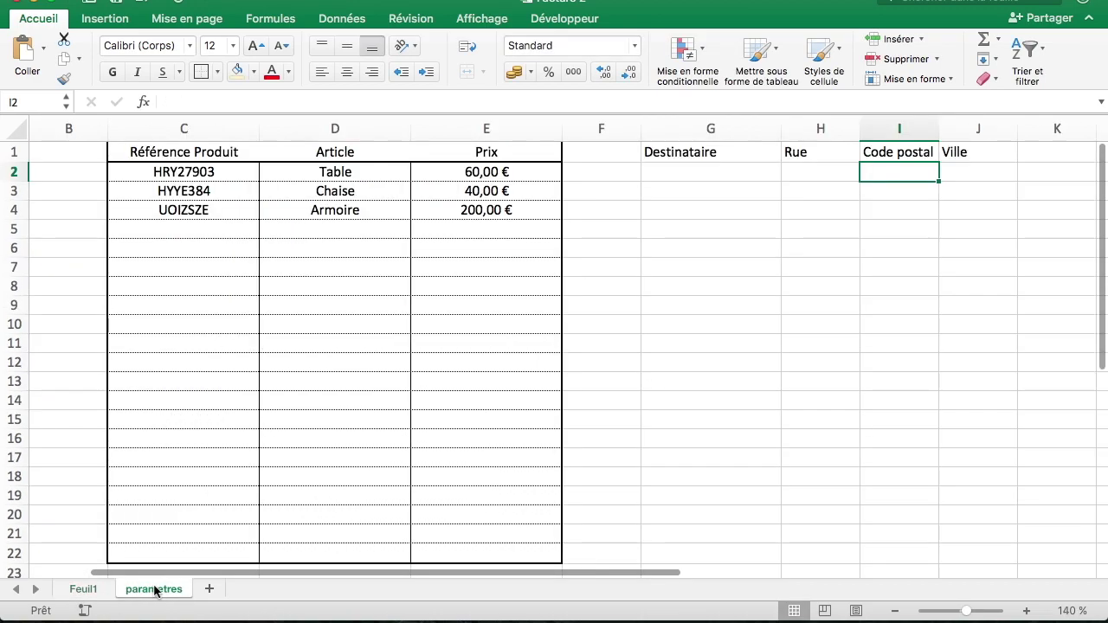
left_click(1059, 169)
left_click(1059, 154)
type("N")
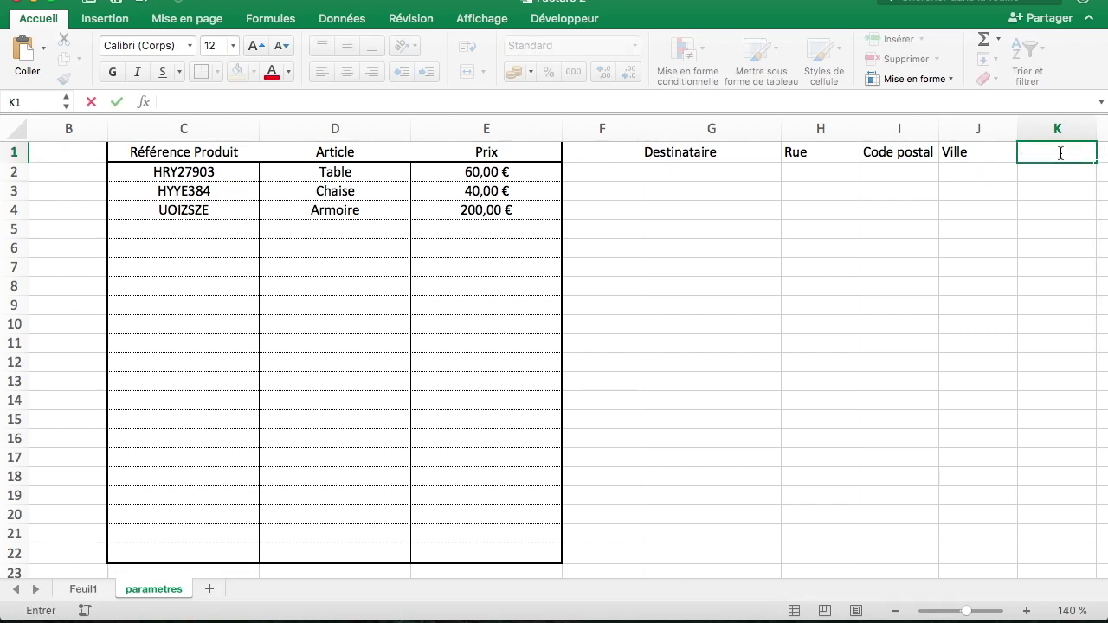
type("A")
key("Return")
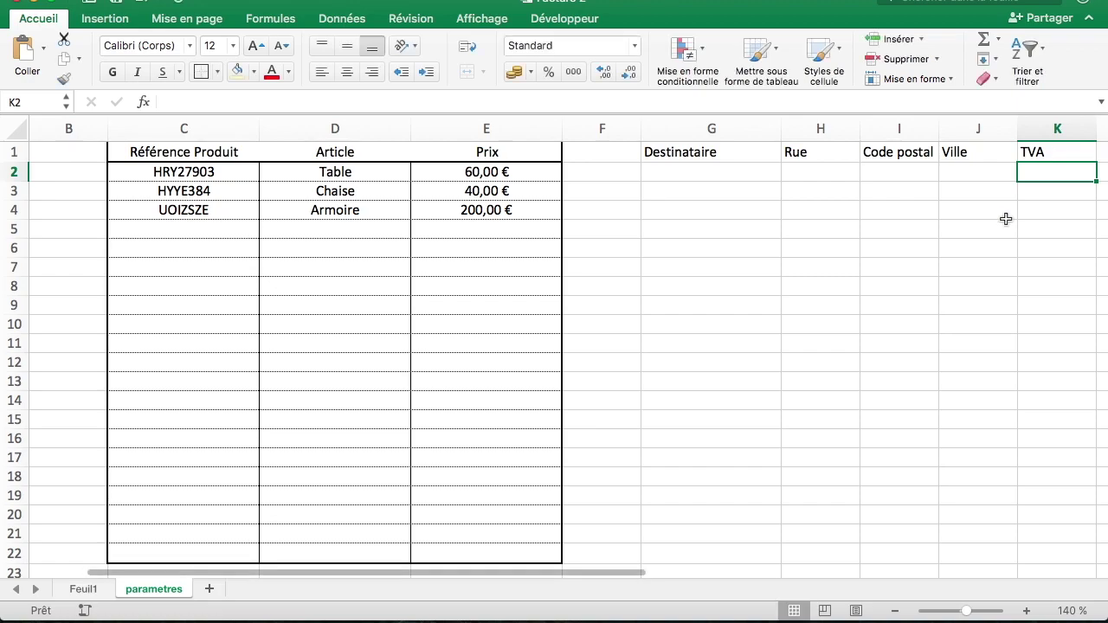
Centre the recipient table headings in G1:K1 horizontally
left_click_drag(633, 568, 766, 571)
left_click(676, 251)
left_click_drag(493, 160, 838, 152)
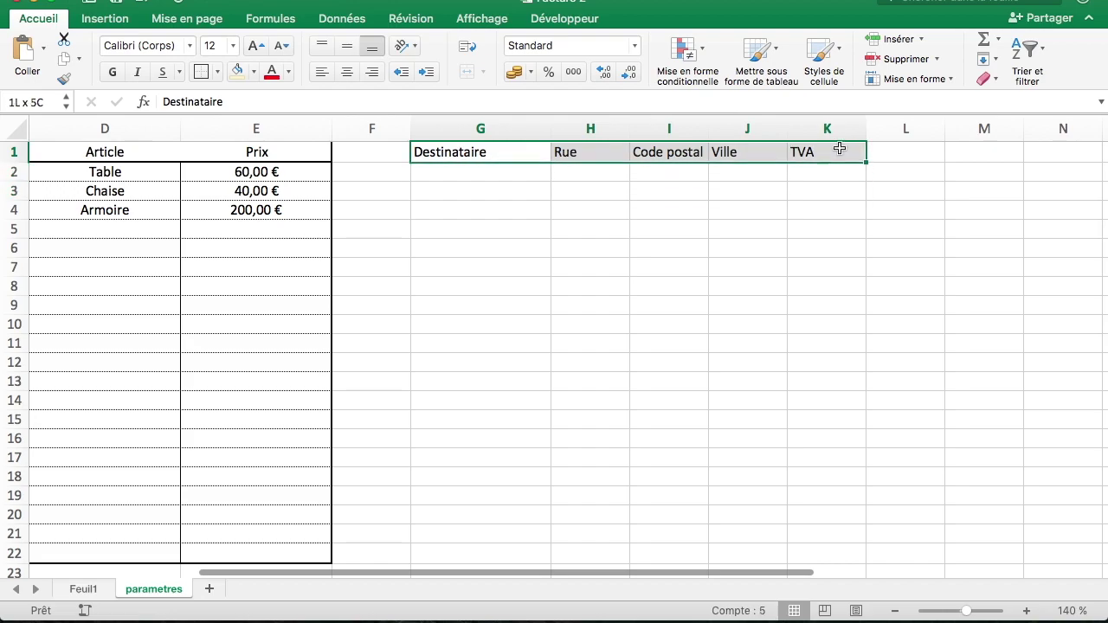
left_click(346, 71)
left_click(559, 286)
Apply a thick outside border around the recipient table G1:K22 and around its header row G1:K1
left_click_drag(506, 156, 844, 547)
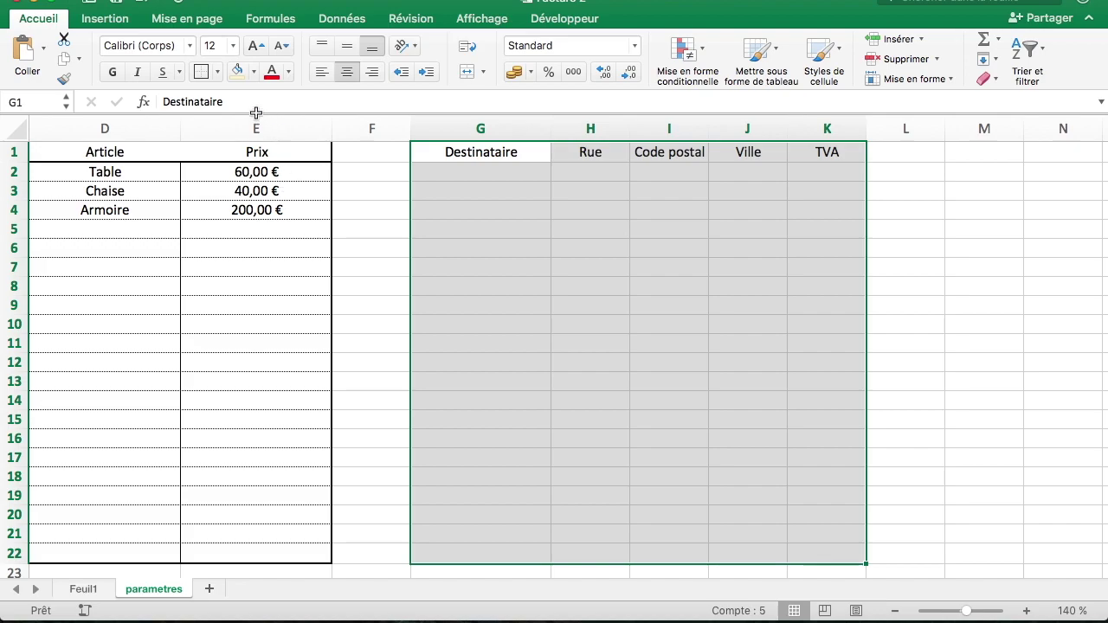
left_click(217, 71)
left_click(285, 275)
left_click_drag(484, 152, 793, 151)
left_click(201, 72)
left_click(669, 229)
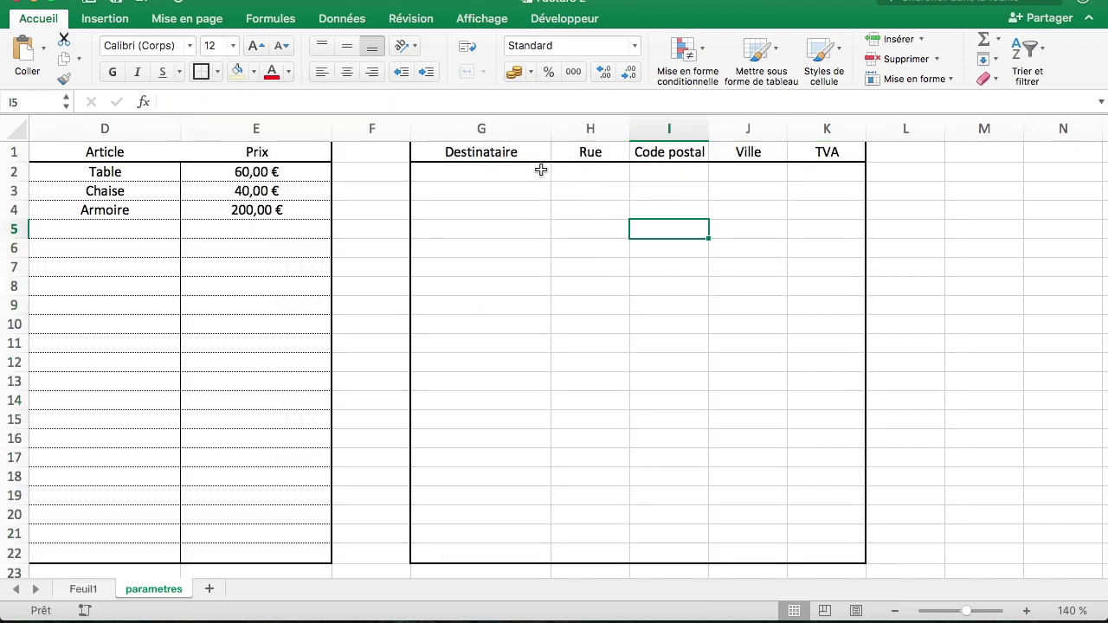
left_click(528, 174)
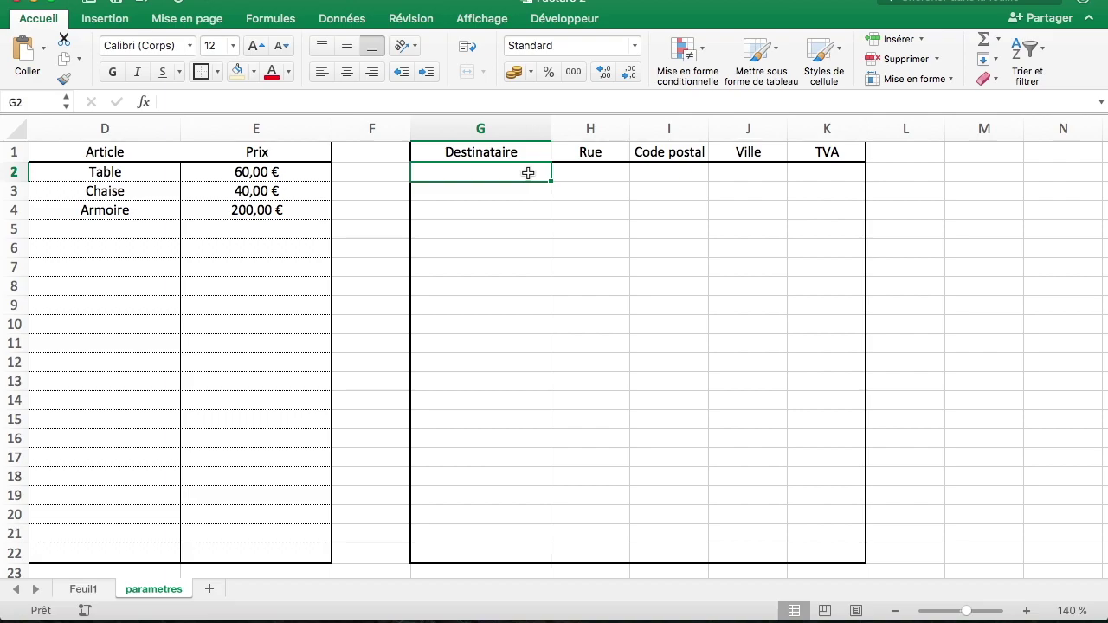
Enter the recipients "Super société", "un particulier" and "Grand groupe" in G2:G4 of the parametres sheet
type("Super société")
key("Return")
type("Pa")
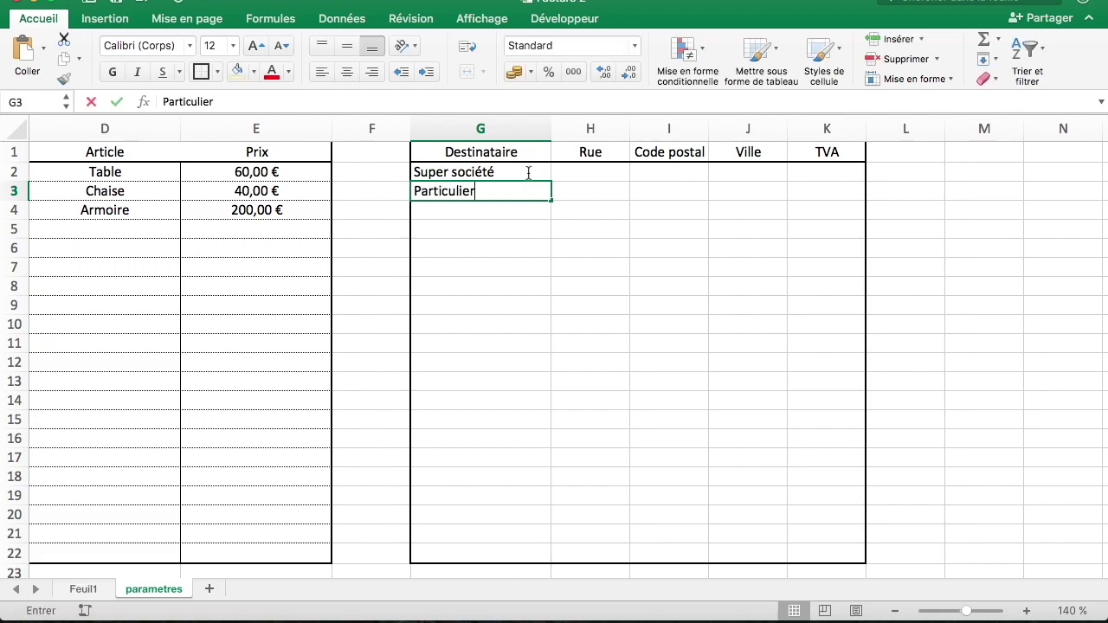
type("rticulier")
key("BackSpace")
key("BackSpace")
key("BackSpace")
key("BackSpace")
key("BackSpace")
key("BackSpace")
key("BackSpace")
key("BackSpace")
key("BackSpace")
key("BackSpace")
key("BackSpace")
type("un pa")
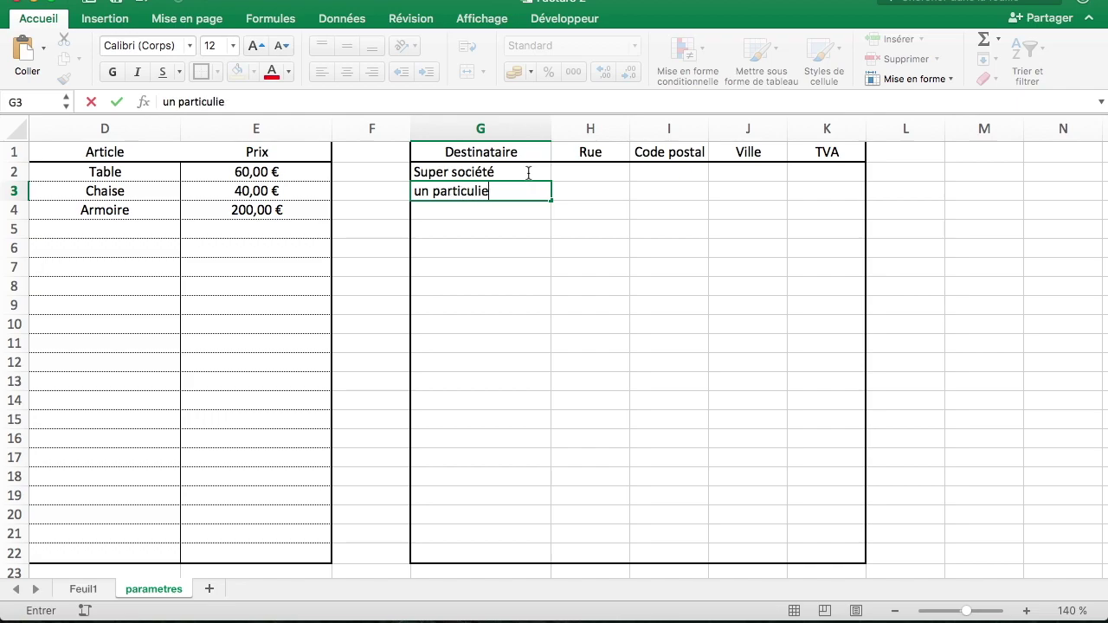
key("Return")
type("Grand")
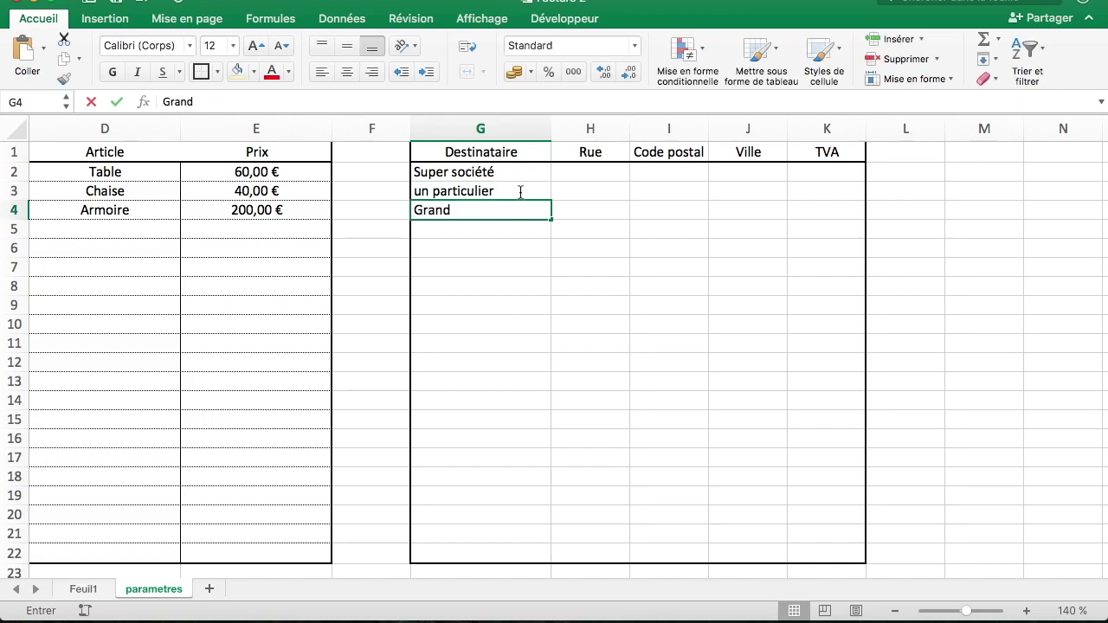
type(" g")
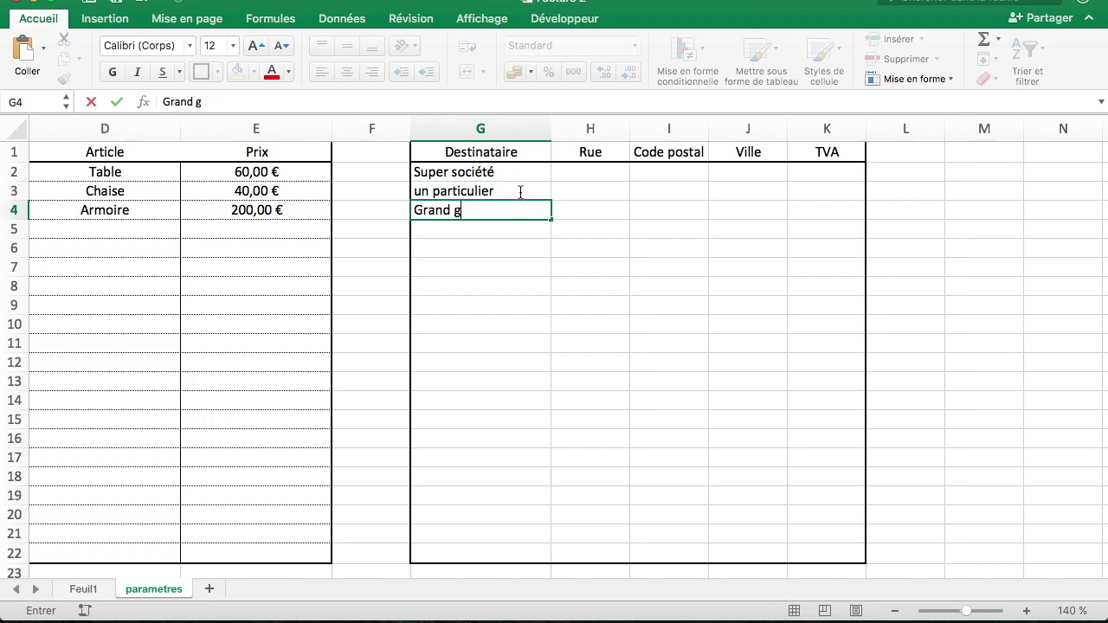
type("ourpe")
key("Return")
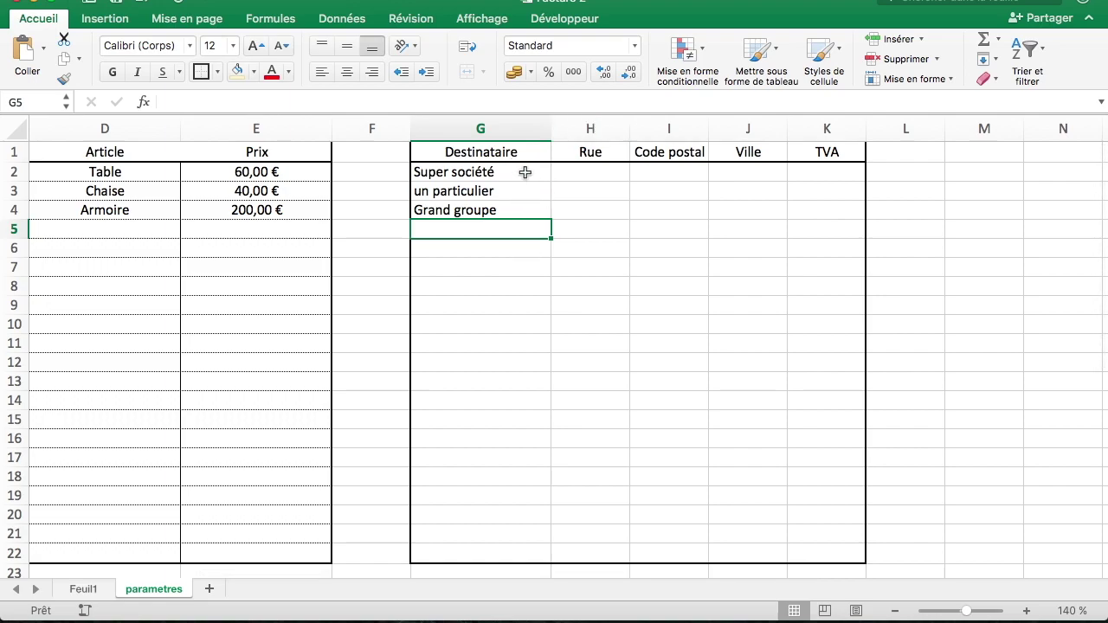
Fill in the street addresses of Super société in H2 and un particulier in H3
left_click(608, 168)
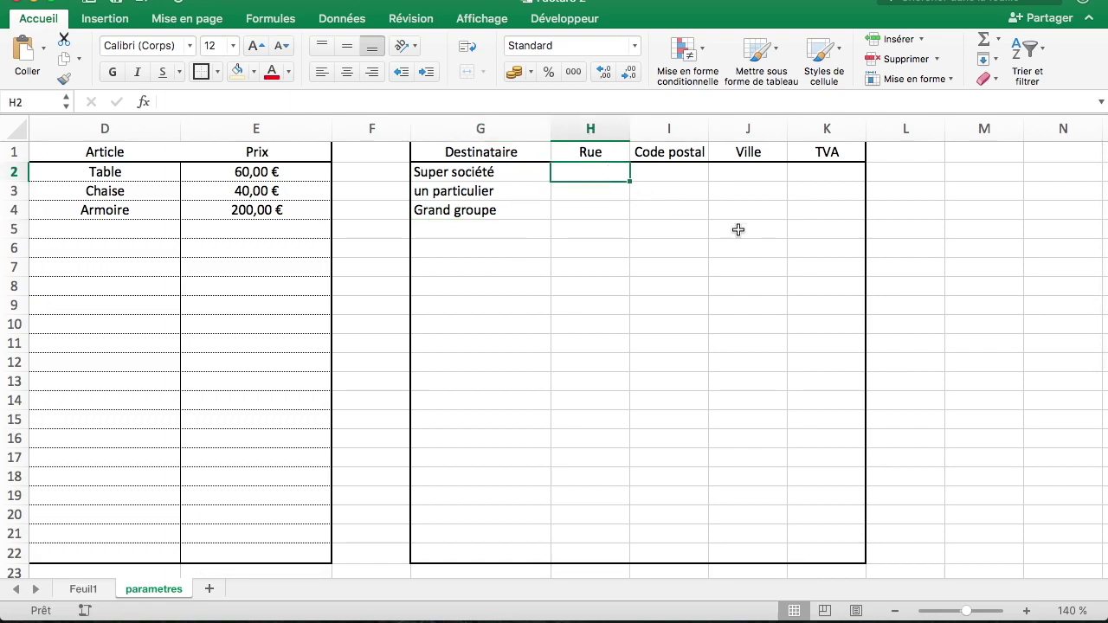
type("5 rue de")
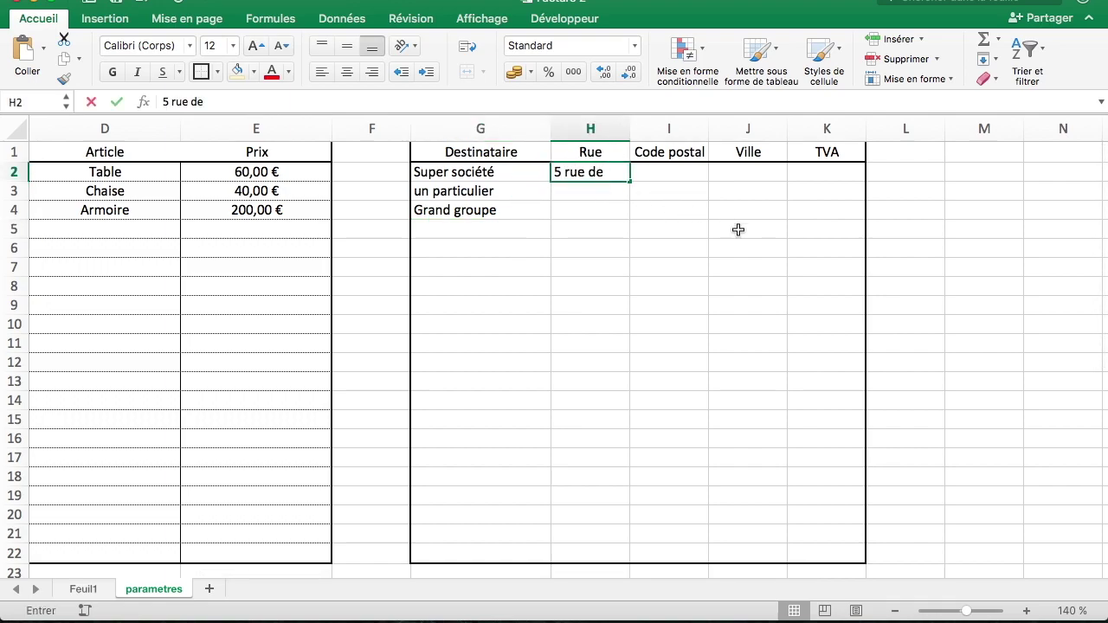
type(" la défenes")
key("BackSpace")
key("BackSpace")
type("se")
key("Return")
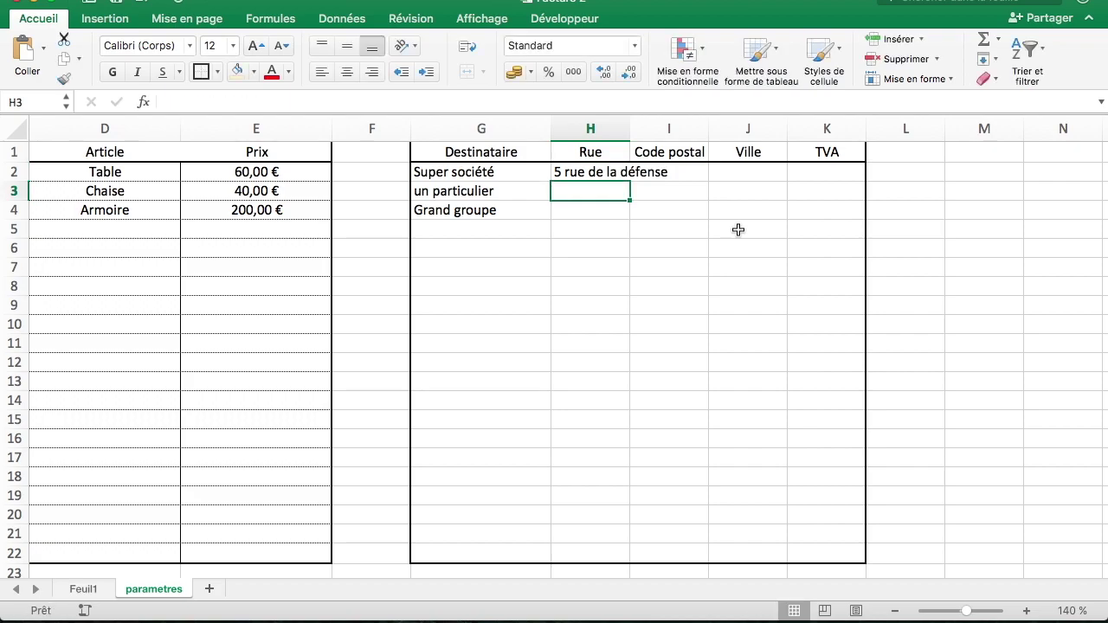
type("5 rue chez moi")
key("Return")
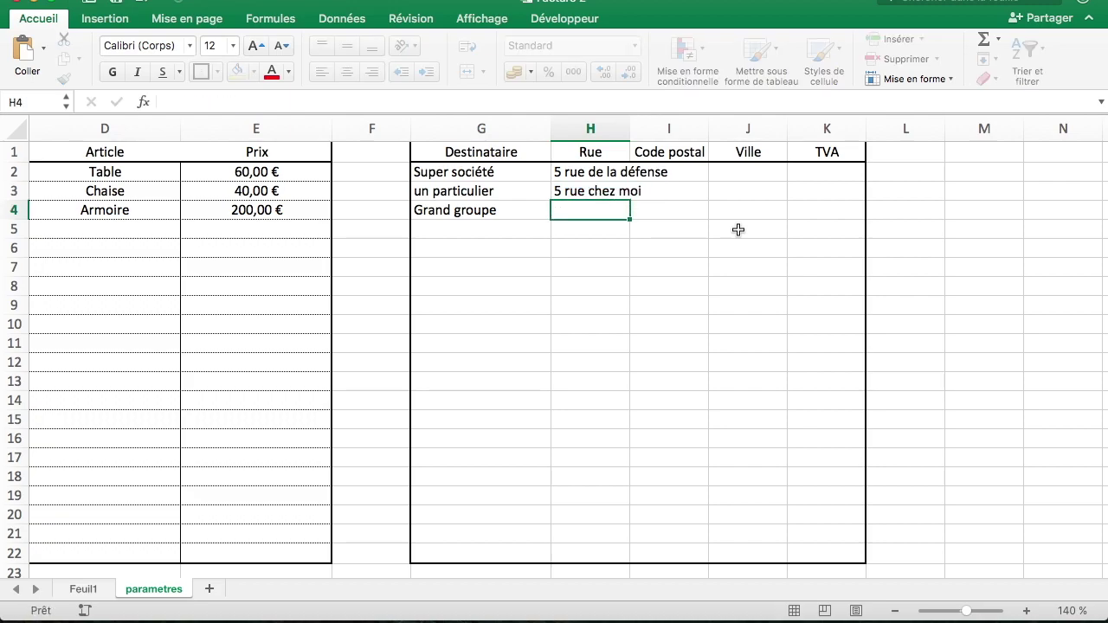
Widen column H to fit the street addresses and fill in Grand groupe's post office box address in H4
left_click_drag(630, 128, 696, 128)
type("8 Boi")
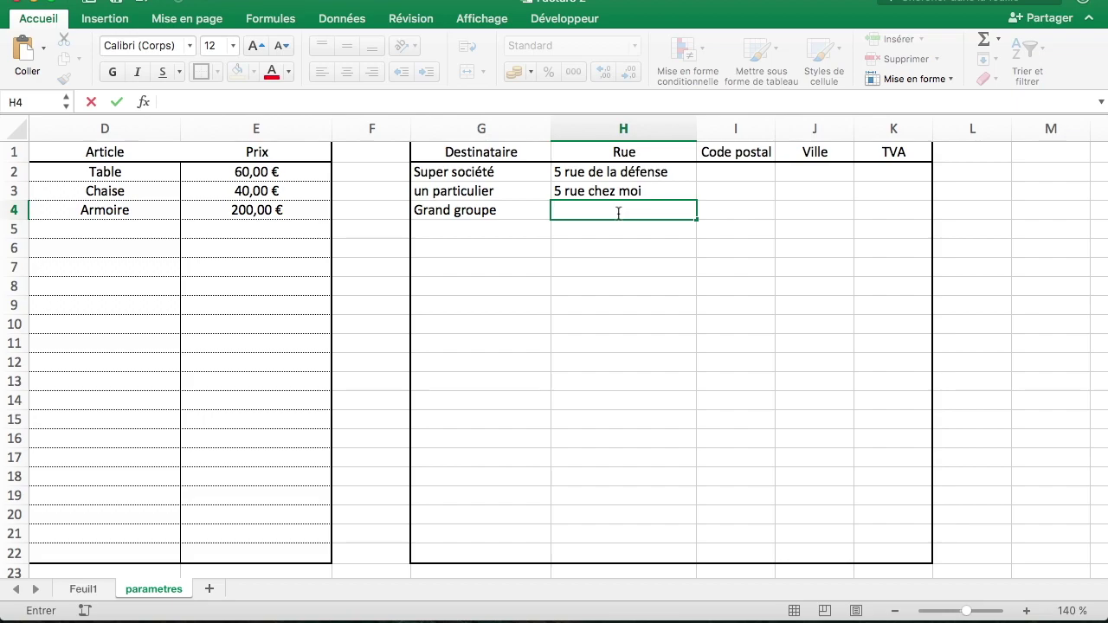
type("Boite Pos")
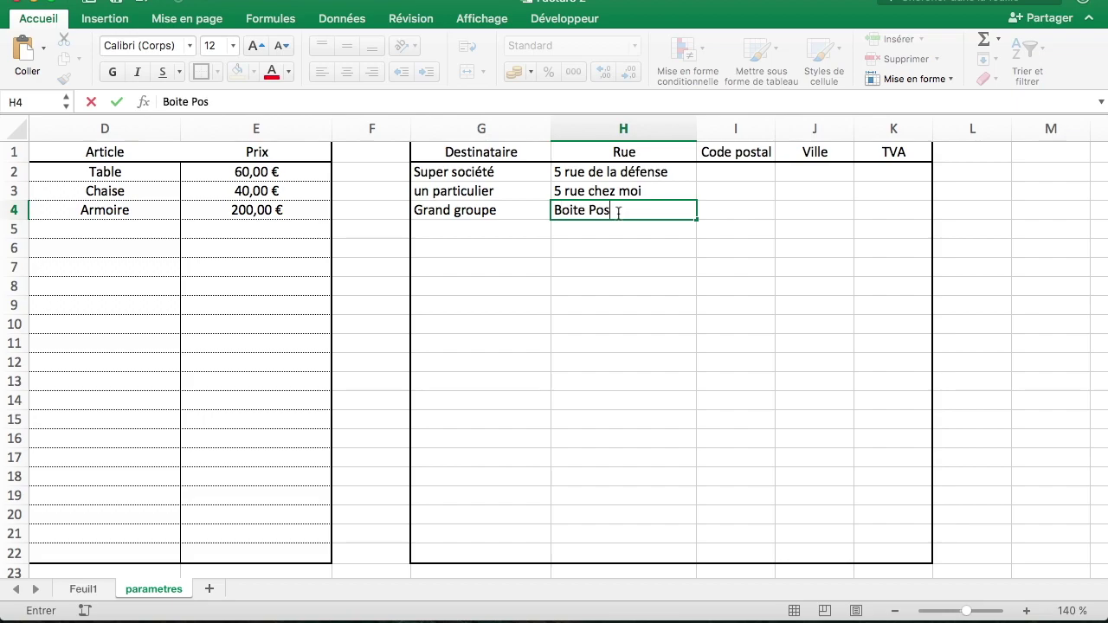
type("tale 4658")
key("Return")
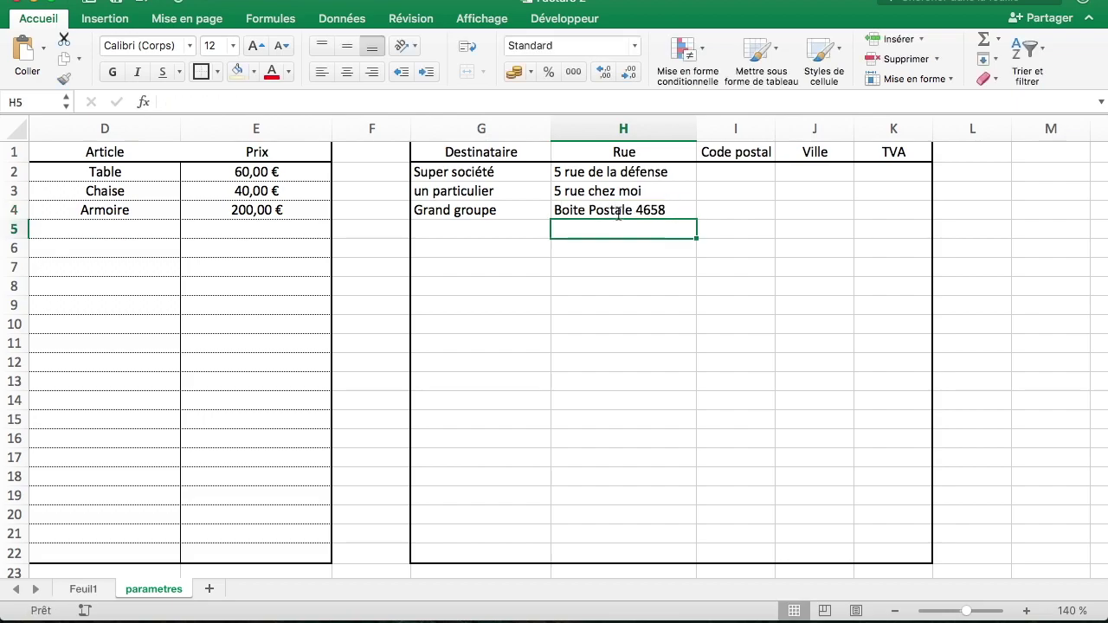
Enter the postal codes 75000, 75016 and 76000 for the three recipients in I2:I4
key("Up")
key("Right")
key("Up")
key("Up")
key("Up")
key("Down")
key("Down")
key("Up")
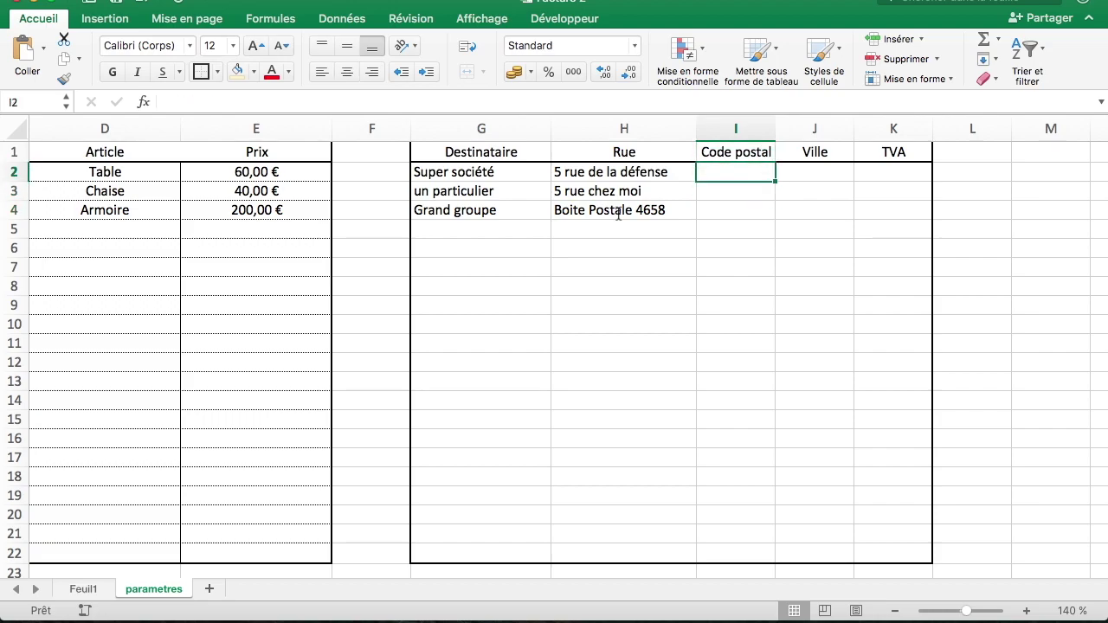
type("75000")
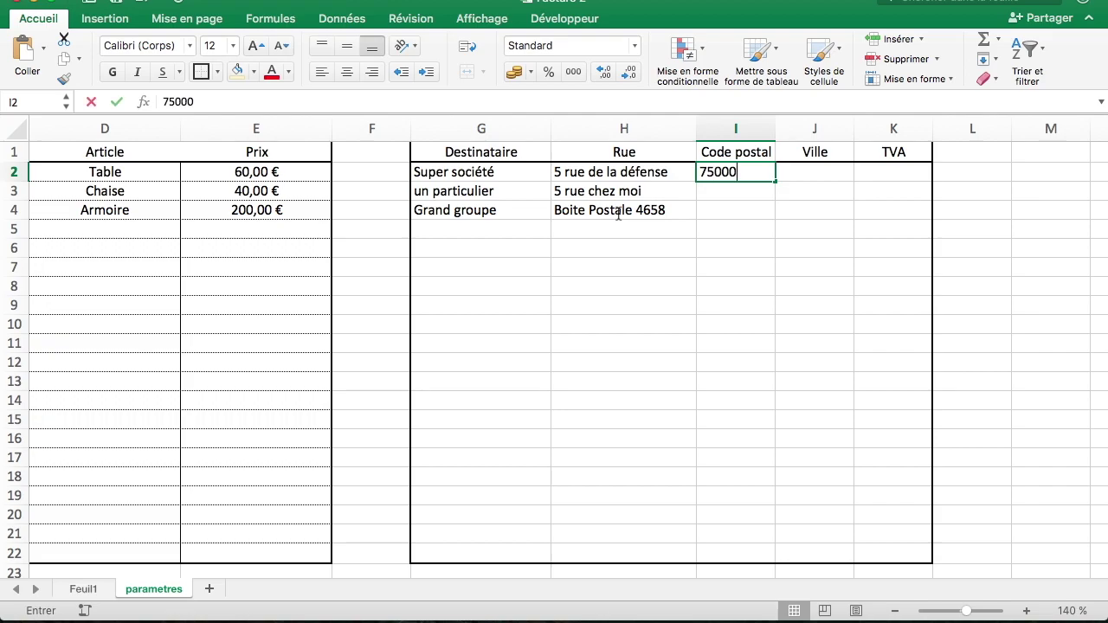
key("Return")
type("75016")
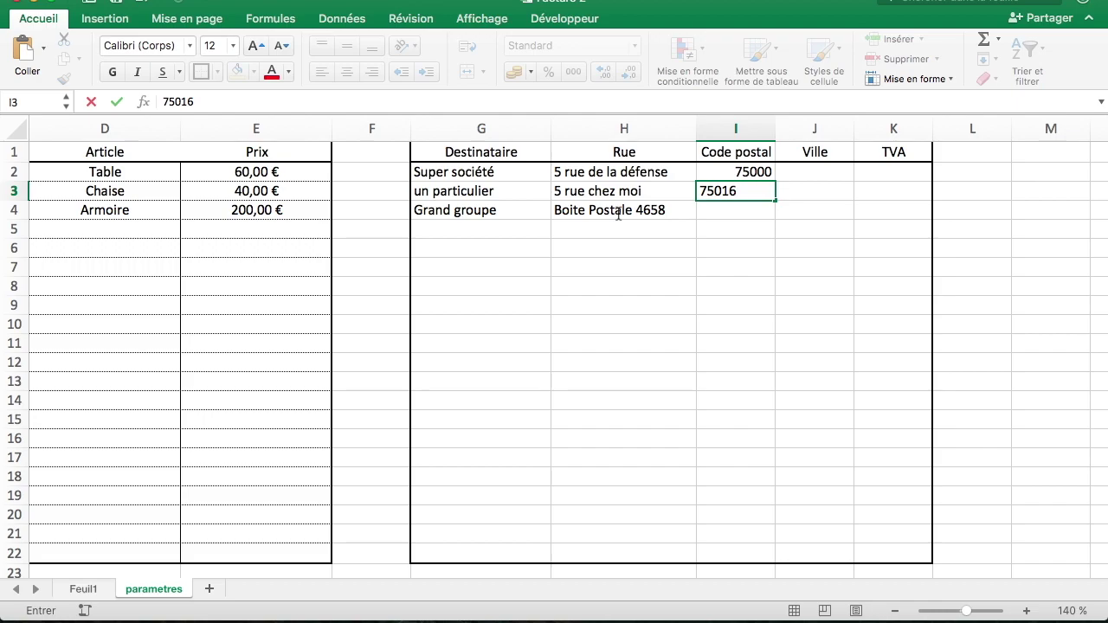
key("Return")
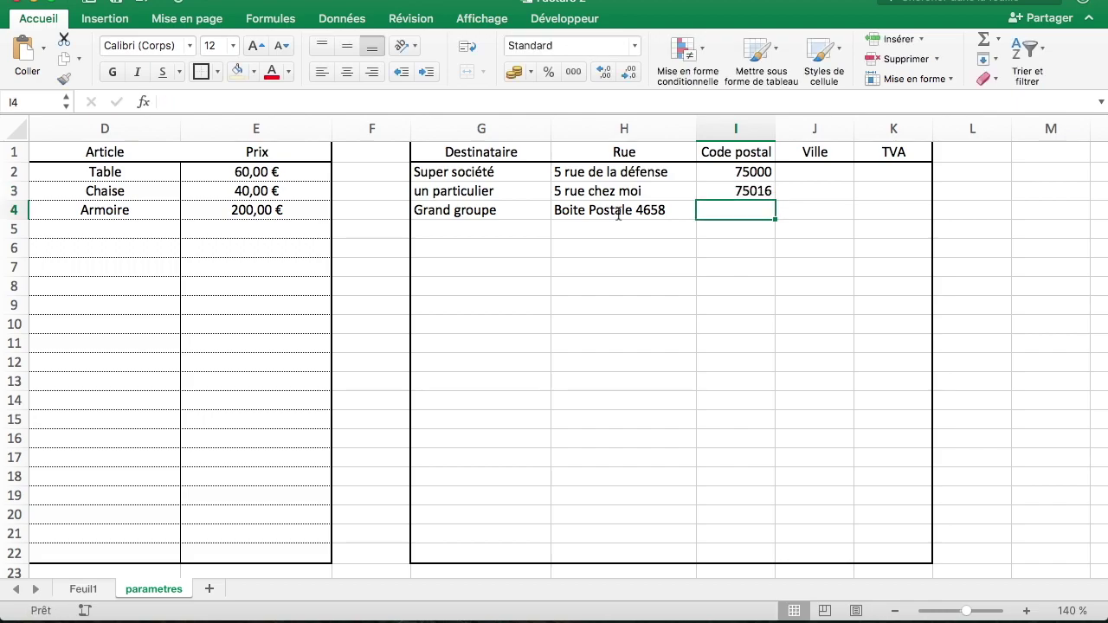
type("7503")
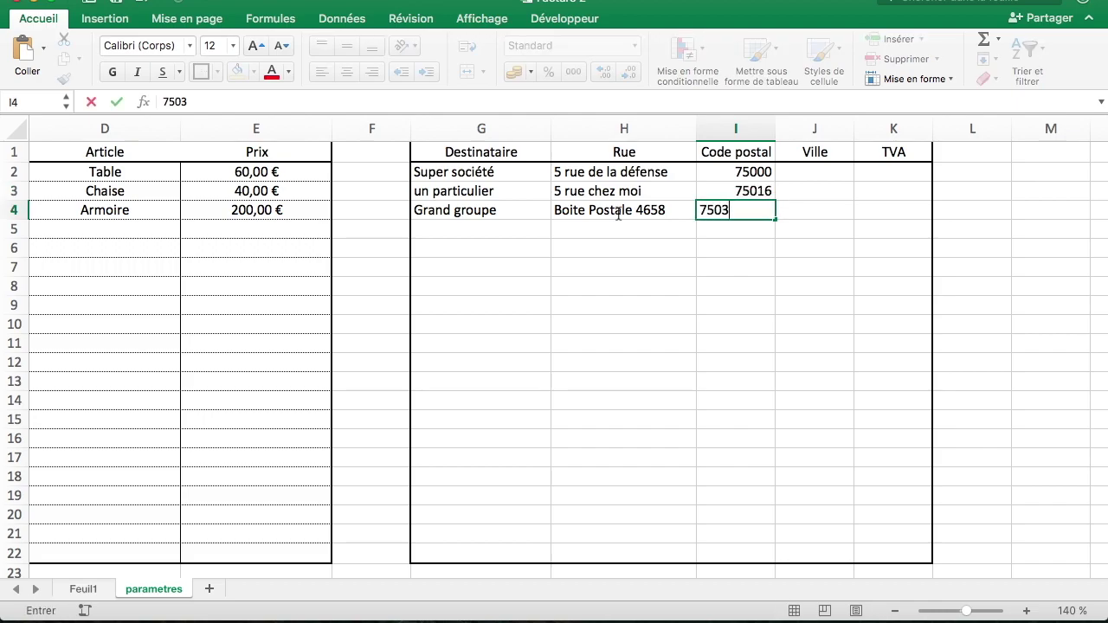
key("BackSpace")
key("BackSpace")
key("BackSpace")
type("000")
key("Return")
Enter the cities "Paris", "Paris" and "UneVille" for the three recipients in J2:J4
key("Up")
key("Right")
key("Up")
key("Up")
key("Down")
key("Down")
key("Up")
key("Up")
type("PA")
key("Return")
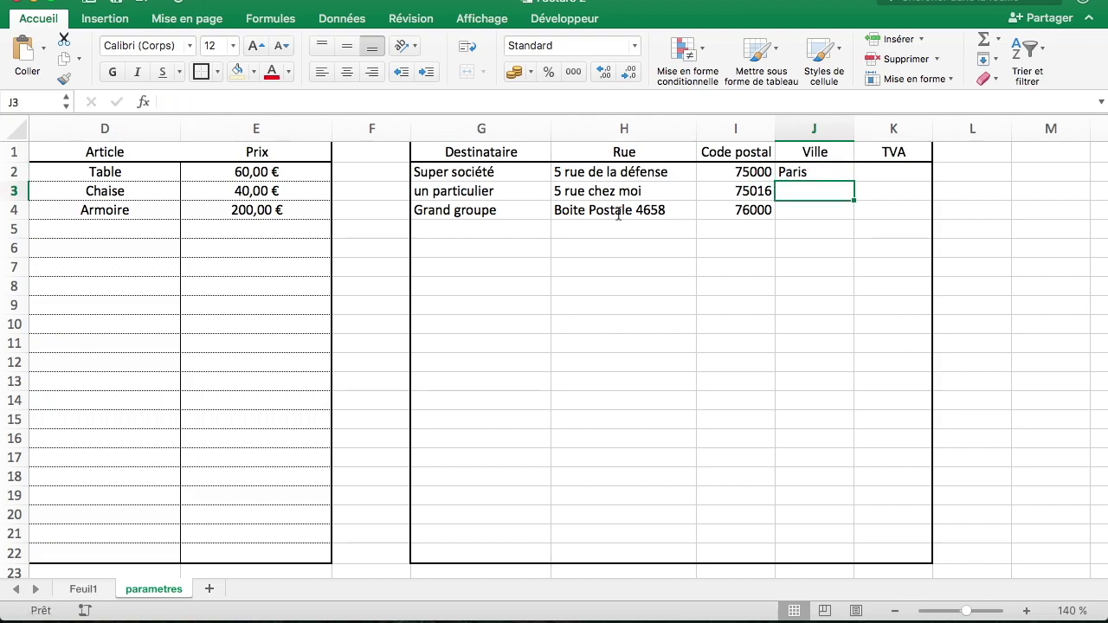
type("Paris")
key("Return")
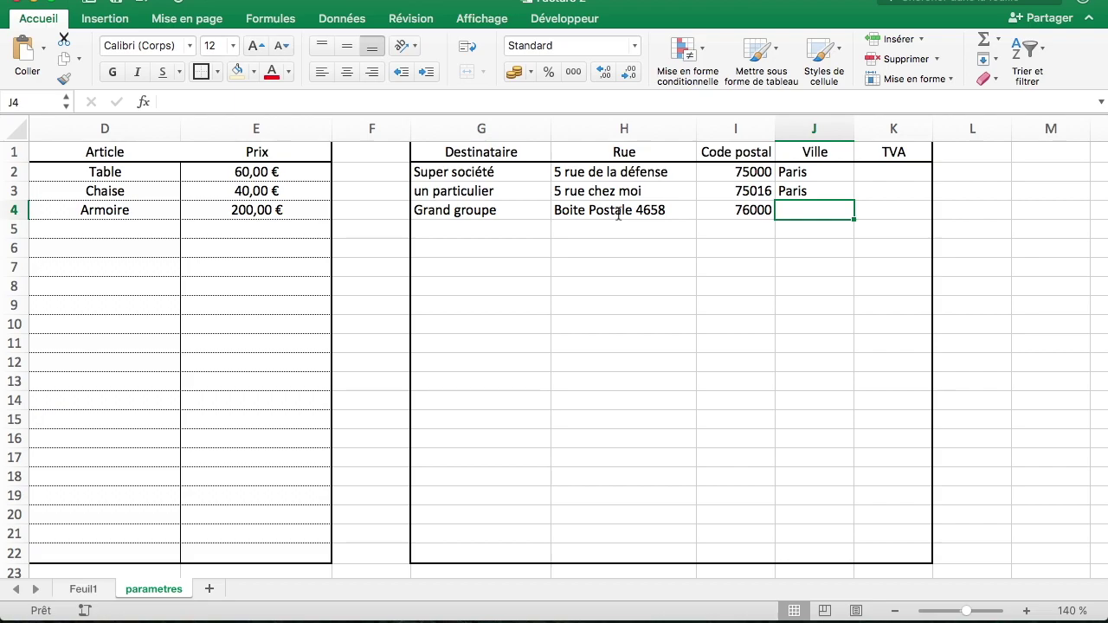
type("M")
key("BackSpace")
type("U")
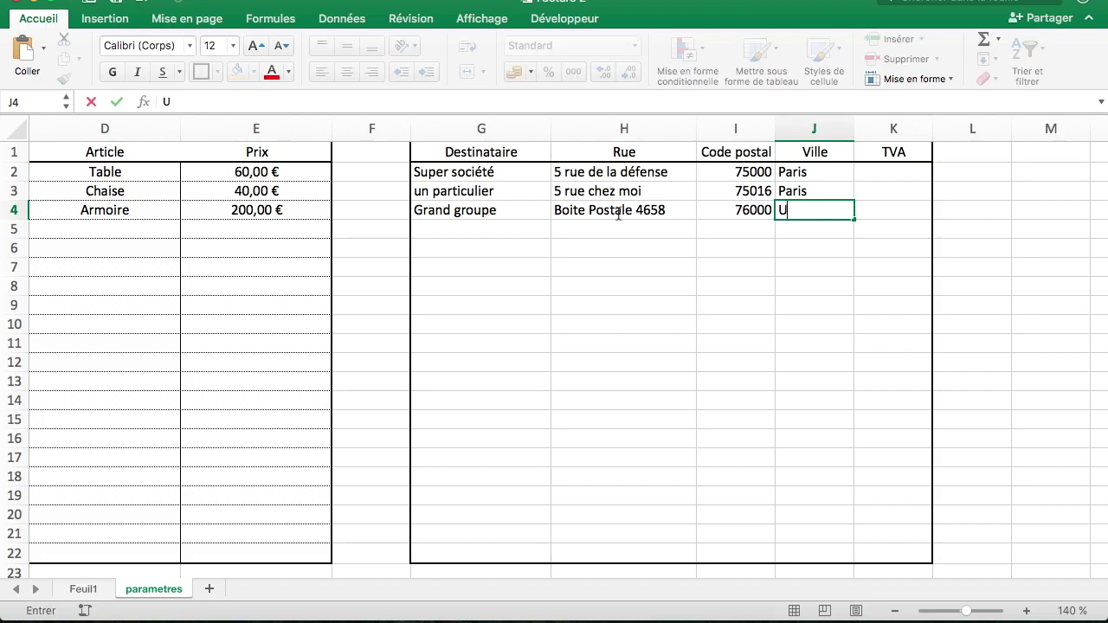
type("neVille")
key("Return")
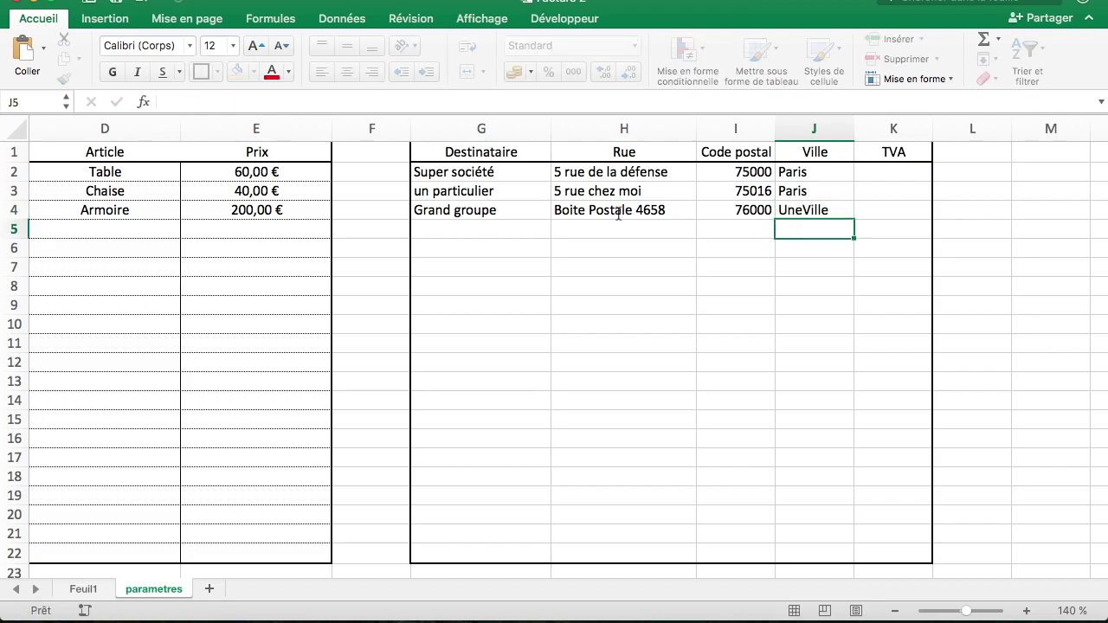
Fill in the TVA numbers of Super société in K2 and Grand groupe in K4, leaving K3 empty
key("Up")
key("Right")
key("Up")
key("Up")
key("Down")
key("Down")
key("Down")
key("Up")
key("Up")
key("Up")
key("Up")
type("35542")
key("Down")
key("Down")
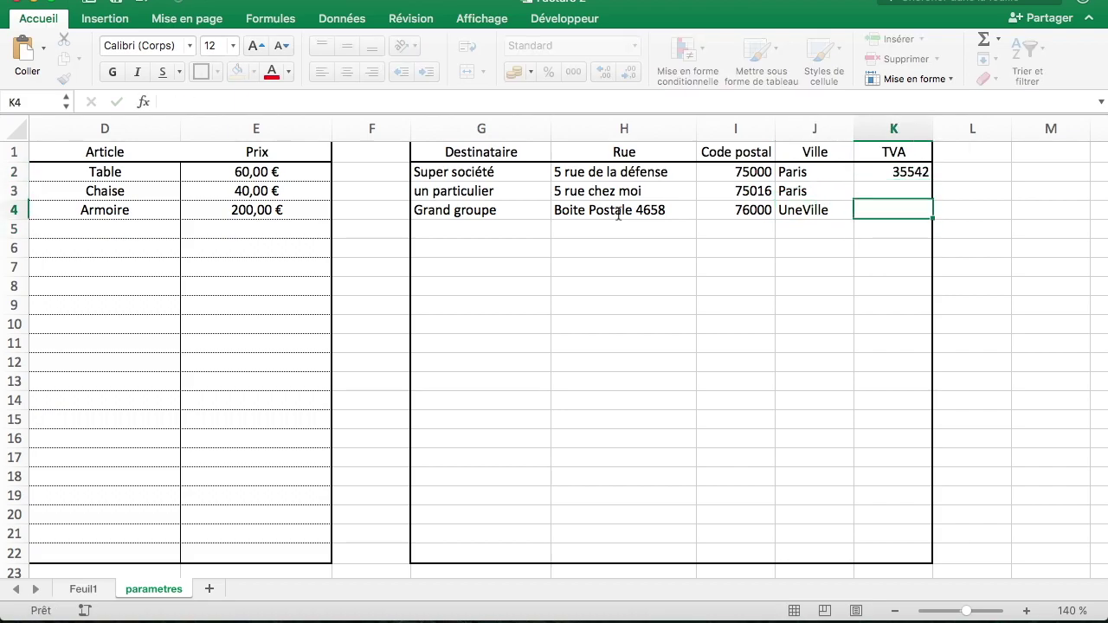
type("34343")
key("Return")
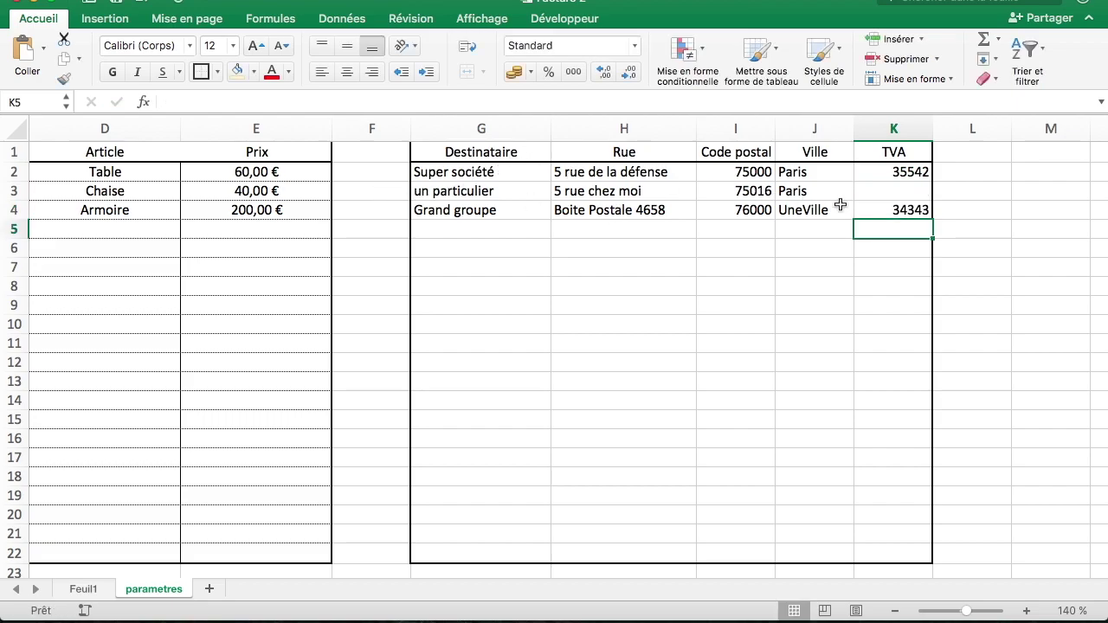
Centre the contents of columns G to K horizontally
left_click_drag(517, 128, 893, 128)
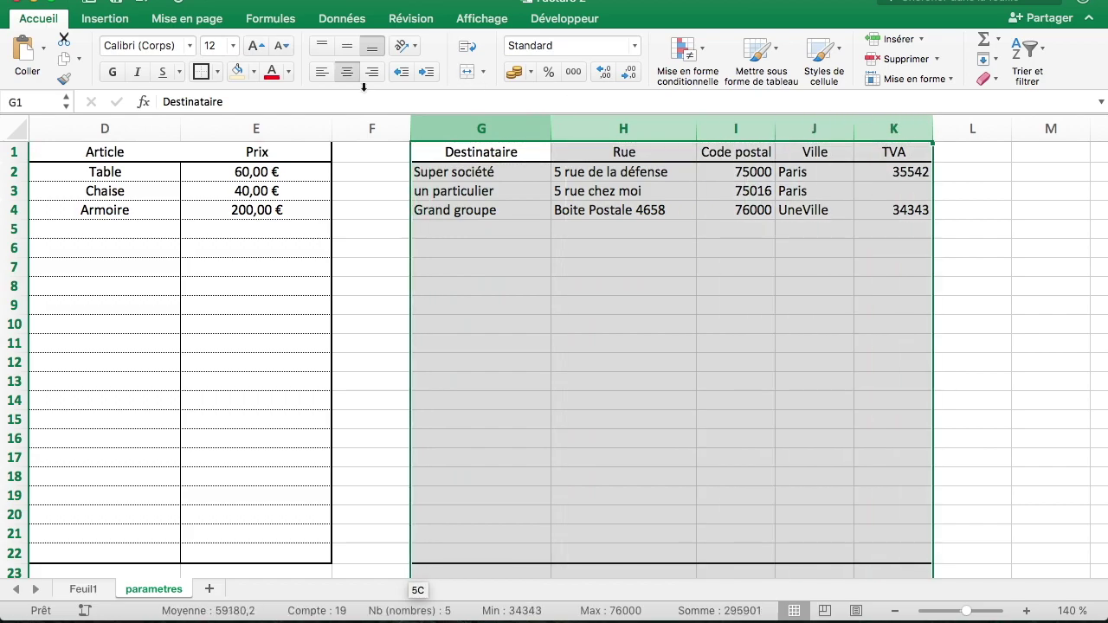
left_click(347, 72)
left_click(346, 72)
left_click(555, 257)
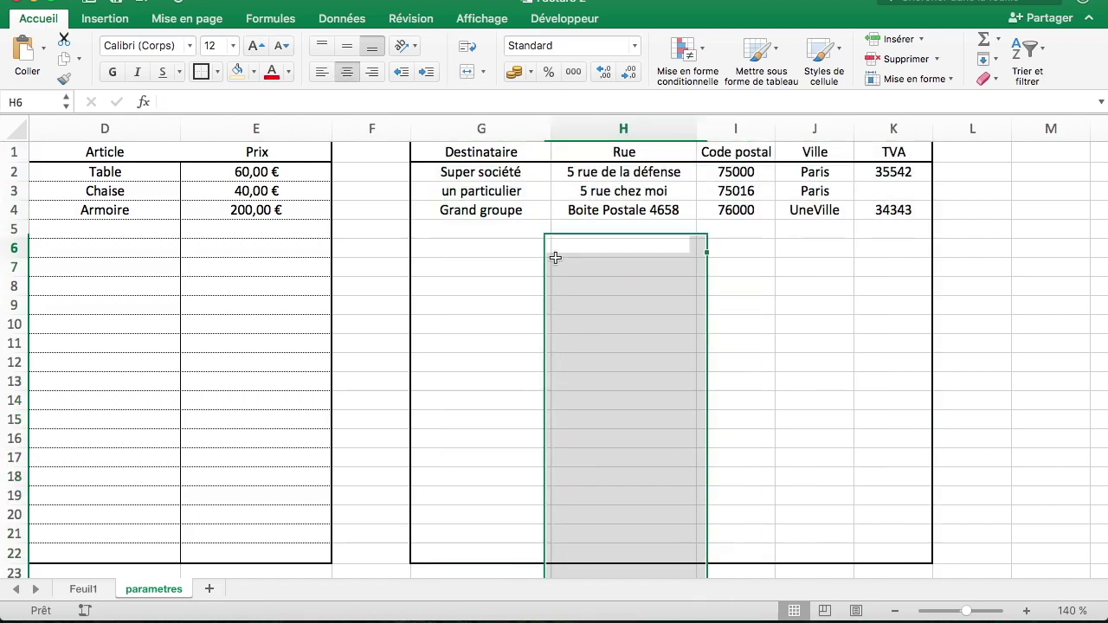
Check the recipient block on Feuil1 and name column G of the parametres sheet "Destinataires_factures"
left_click(102, 590)
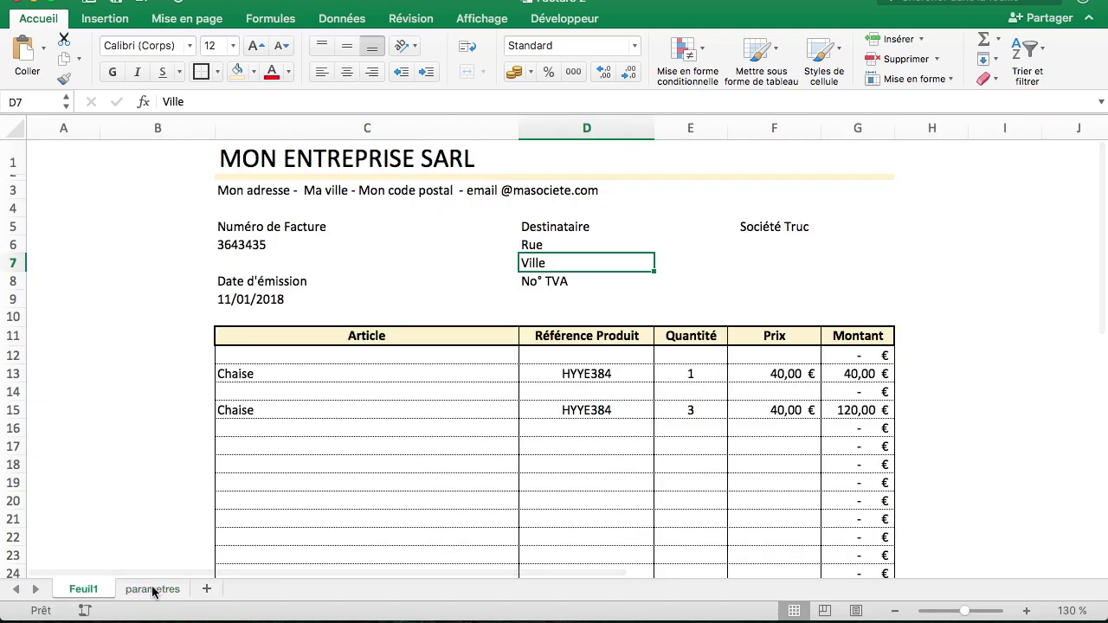
left_click(152, 590)
left_click(503, 128)
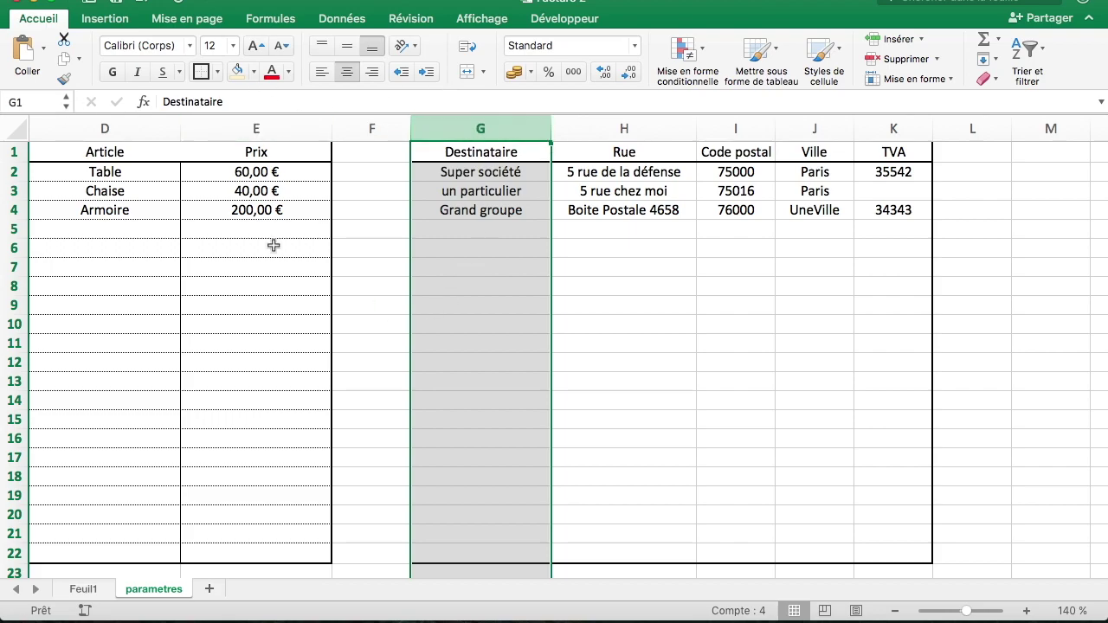
left_click(39, 103)
type("Destinatie")
key("BackSpace")
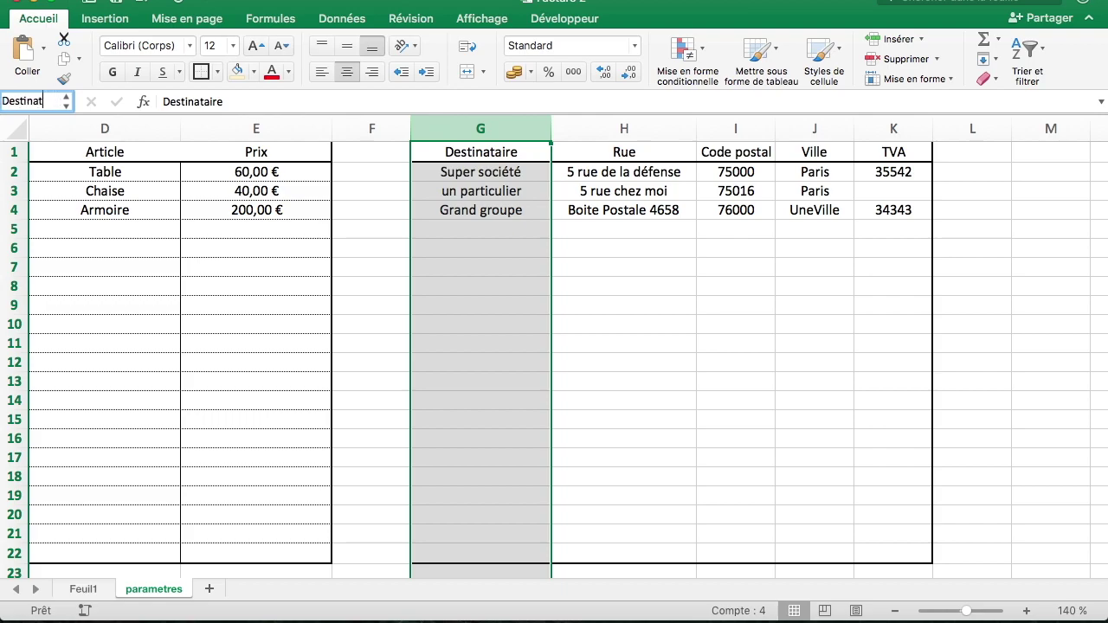
type("aires_factures")
key("Return")
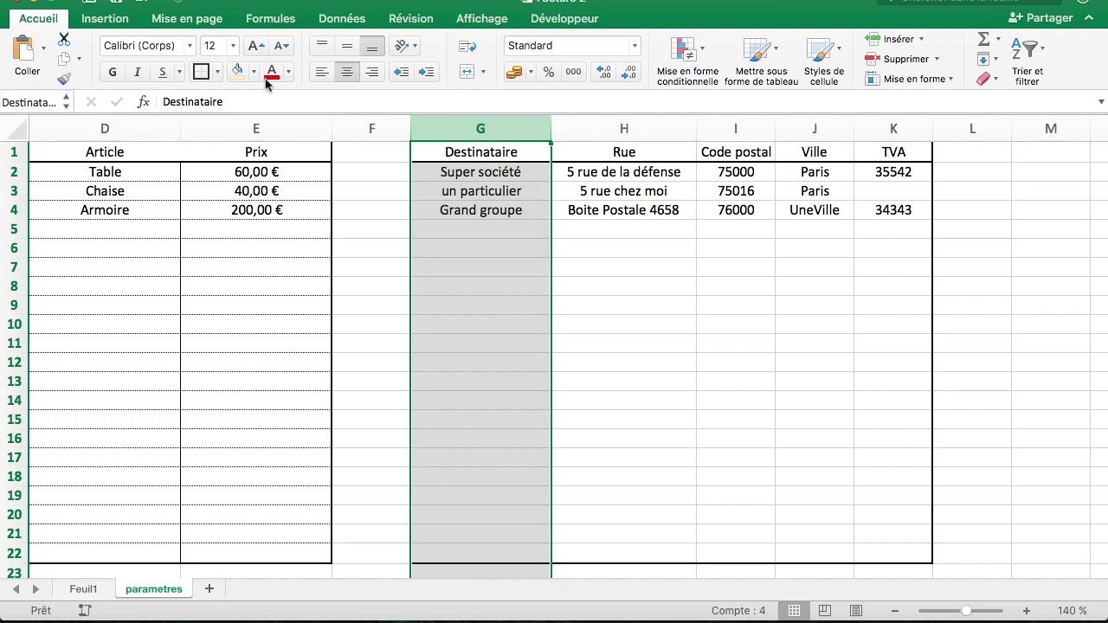
Check which cell range the defined name Destinataires_factures refers to, and return to Feuil1
left_click(361, 24)
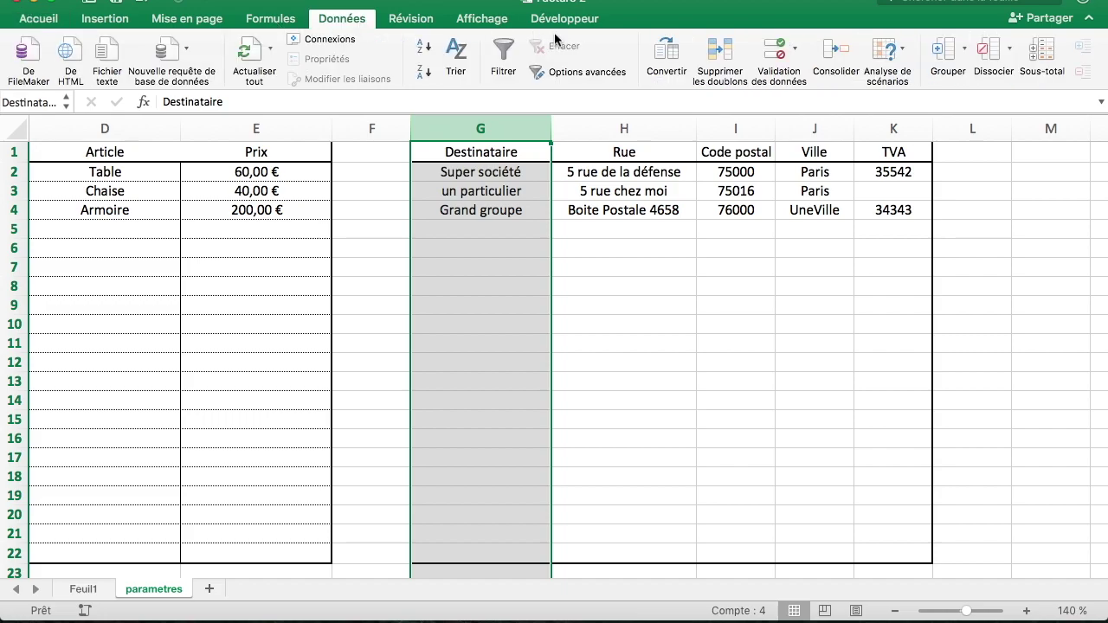
left_click(277, 21)
left_click(599, 48)
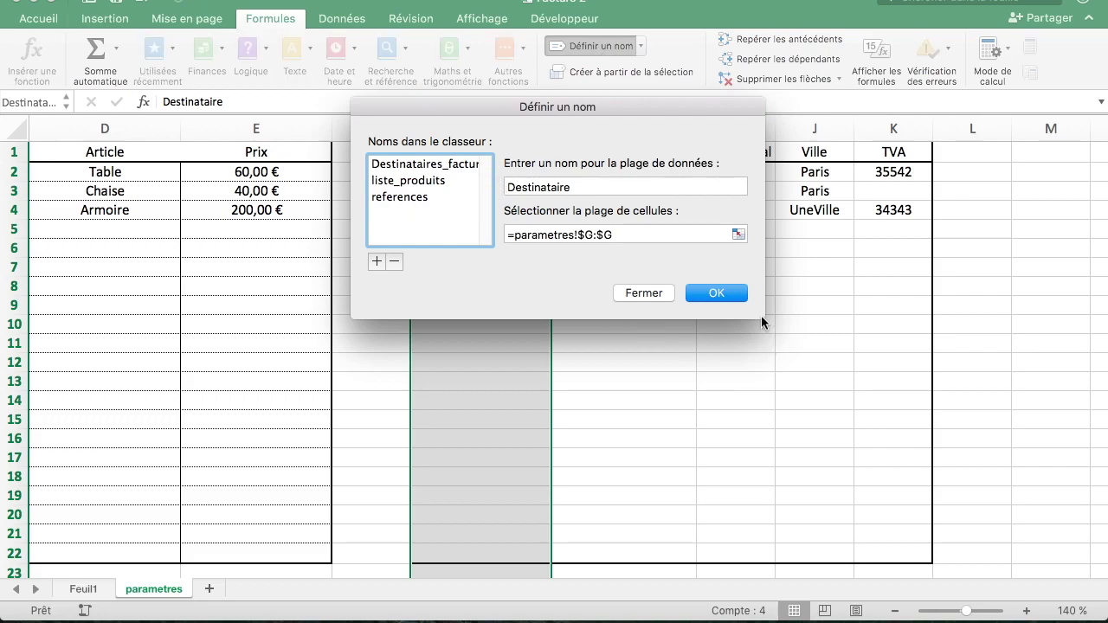
left_click(597, 188)
left_click(425, 163)
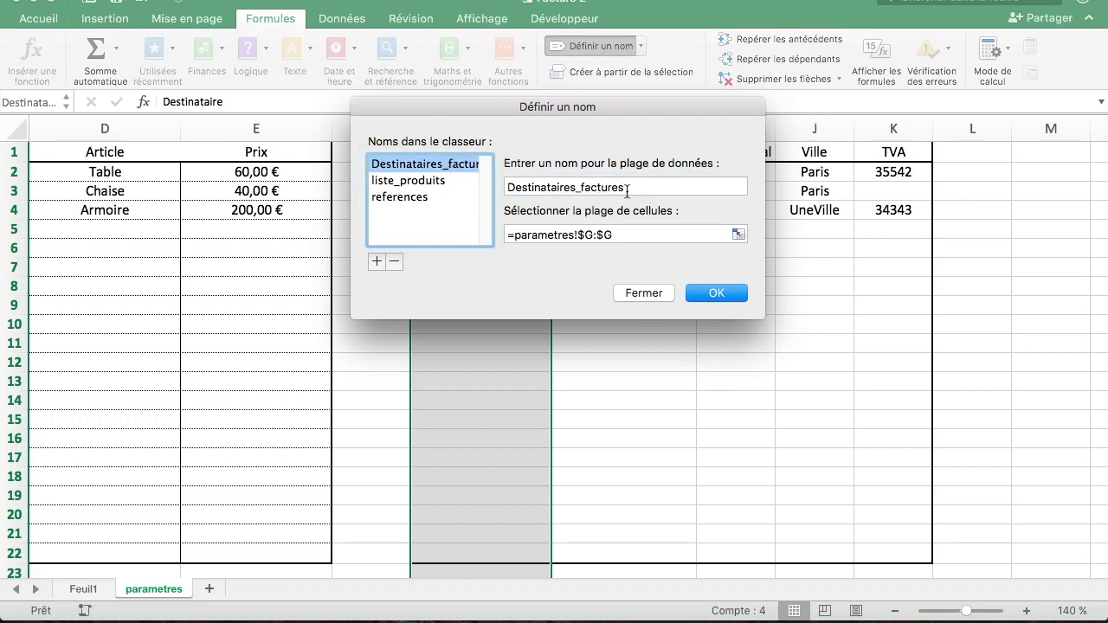
left_click(622, 234)
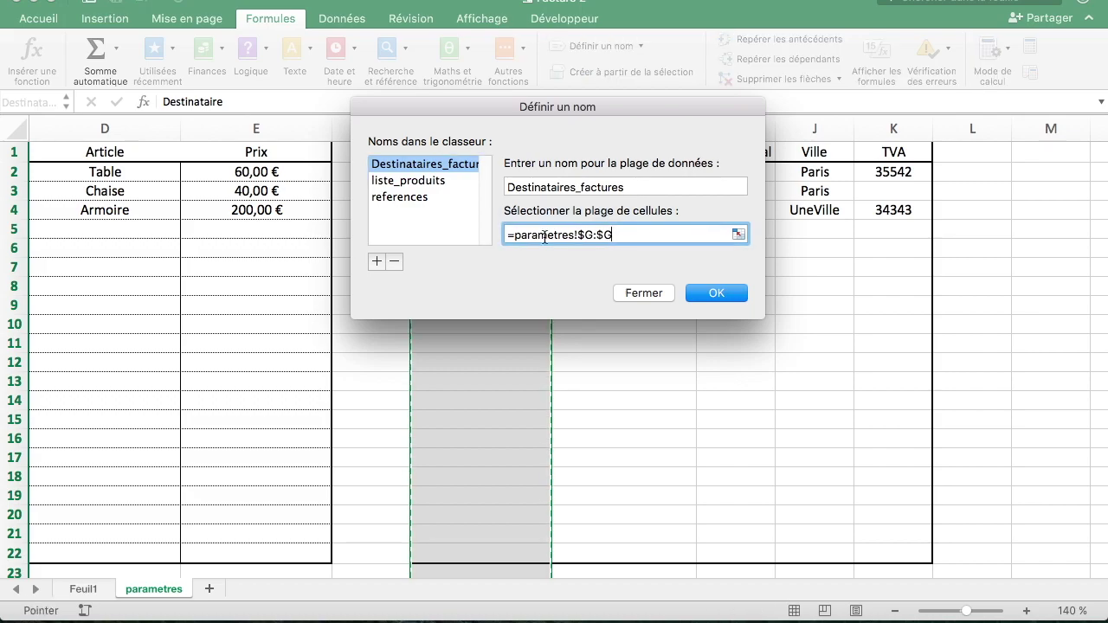
left_click_drag(645, 112, 716, 280)
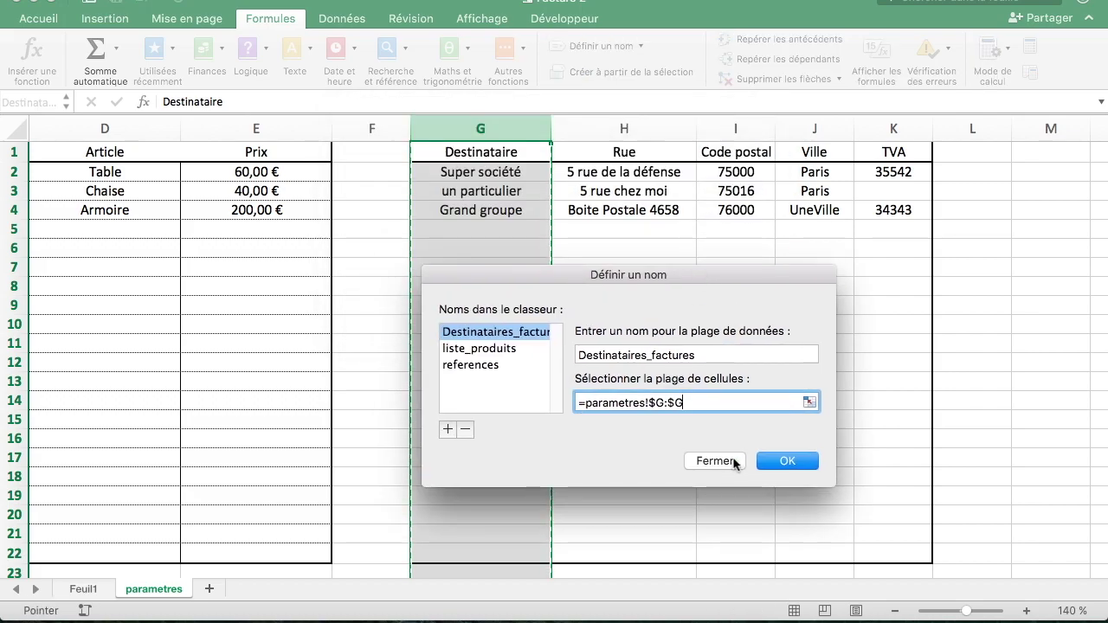
left_click(788, 461)
left_click(109, 589)
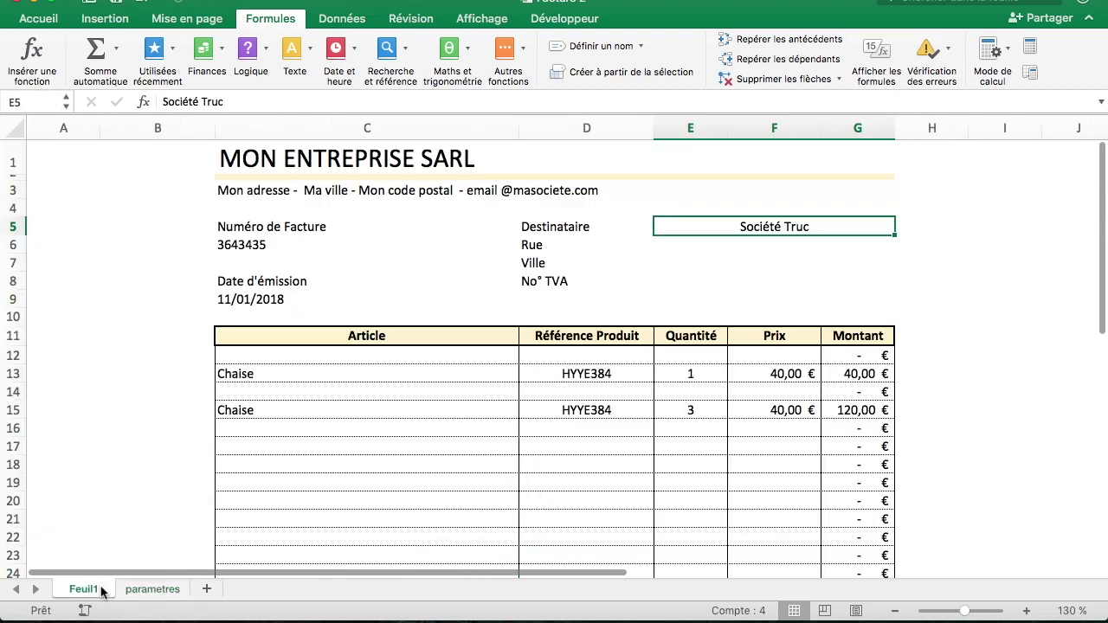
Add list data validation to the recipient cell E5 on Feuil1 with the source =destinataires_factures
left_click(718, 279)
left_click(695, 228)
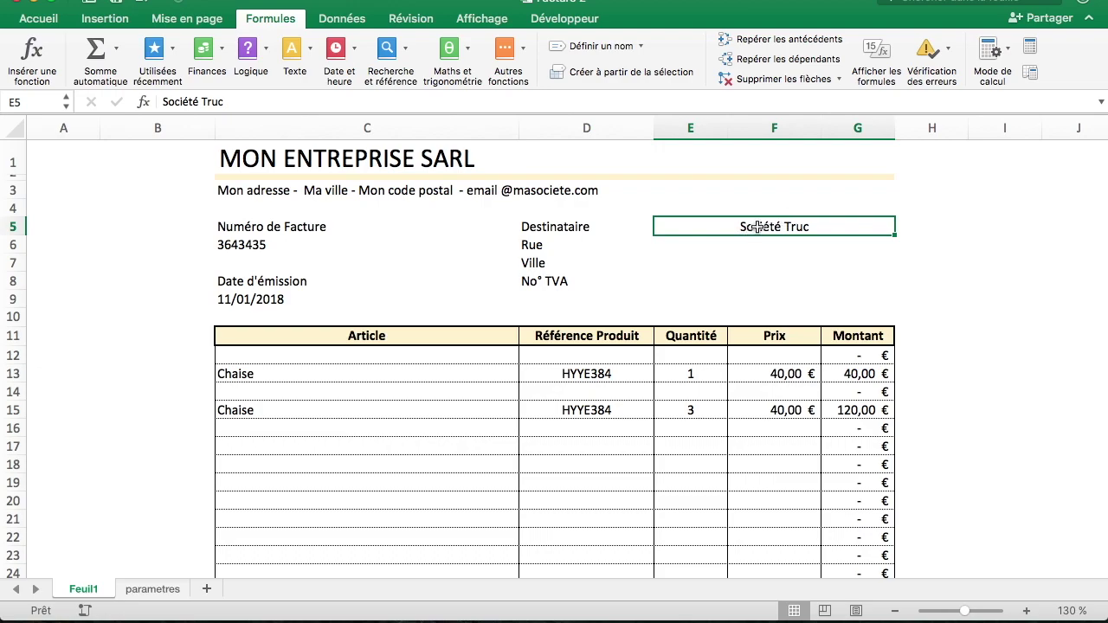
left_click(40, 19)
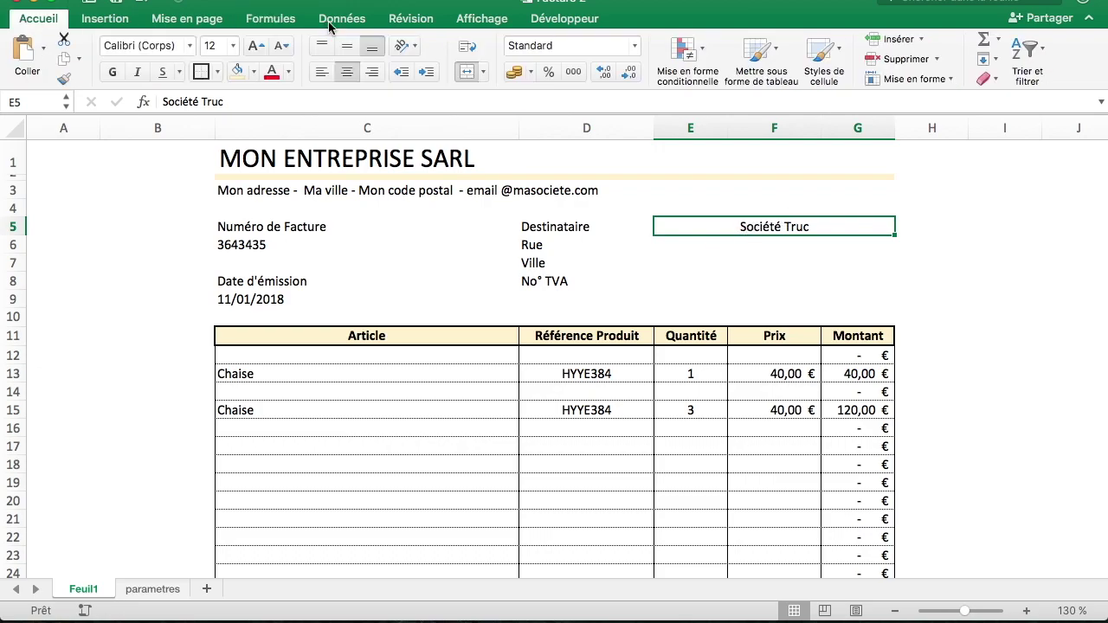
left_click(336, 19)
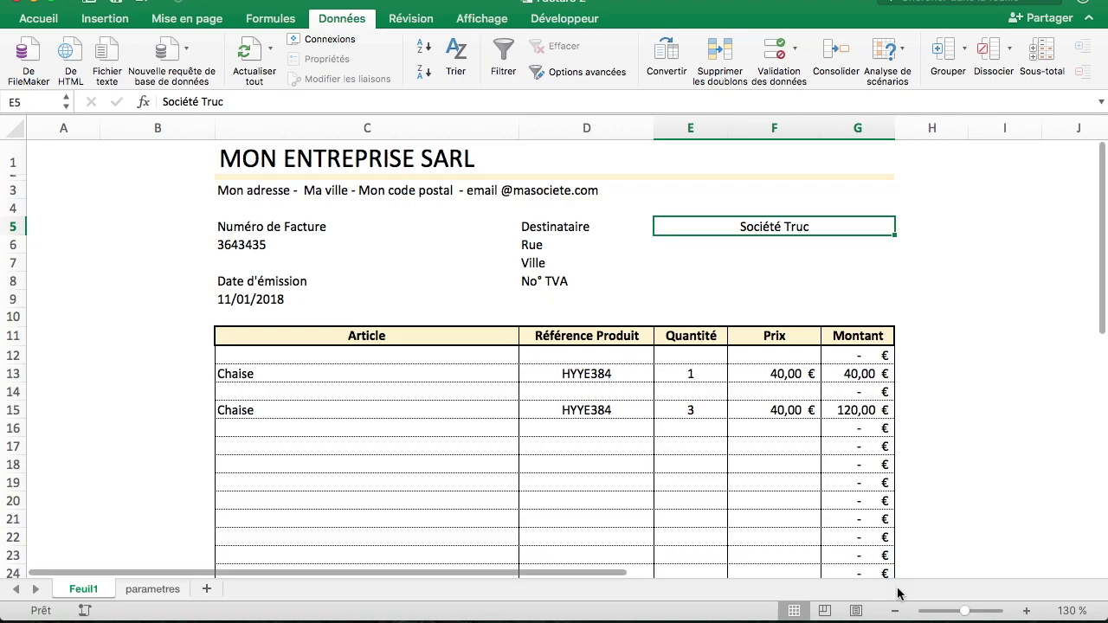
left_click(796, 49)
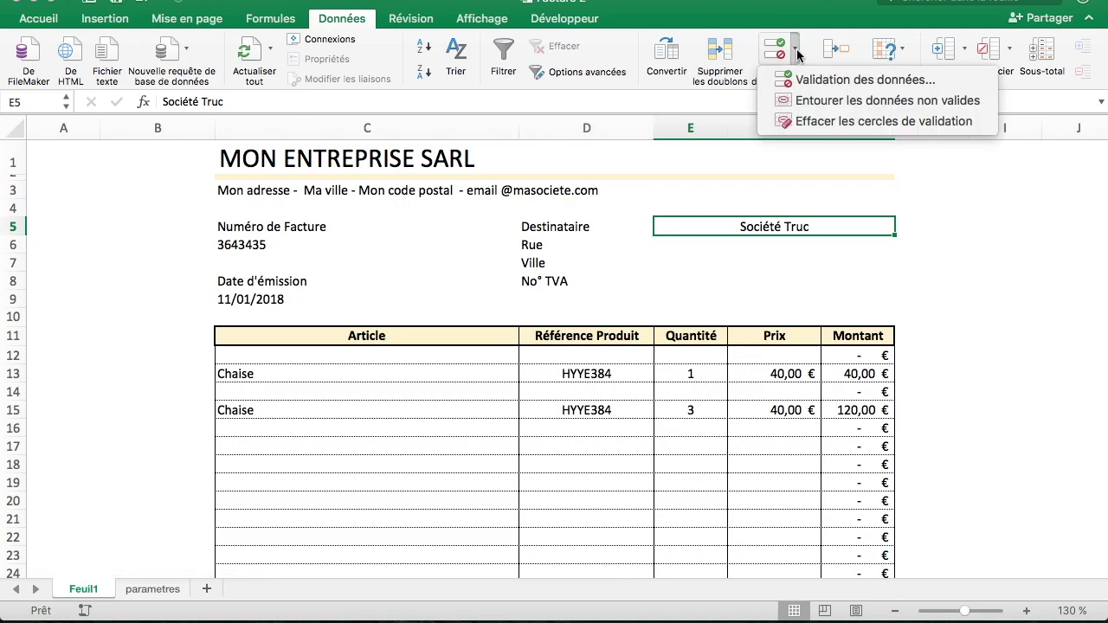
left_click(869, 82)
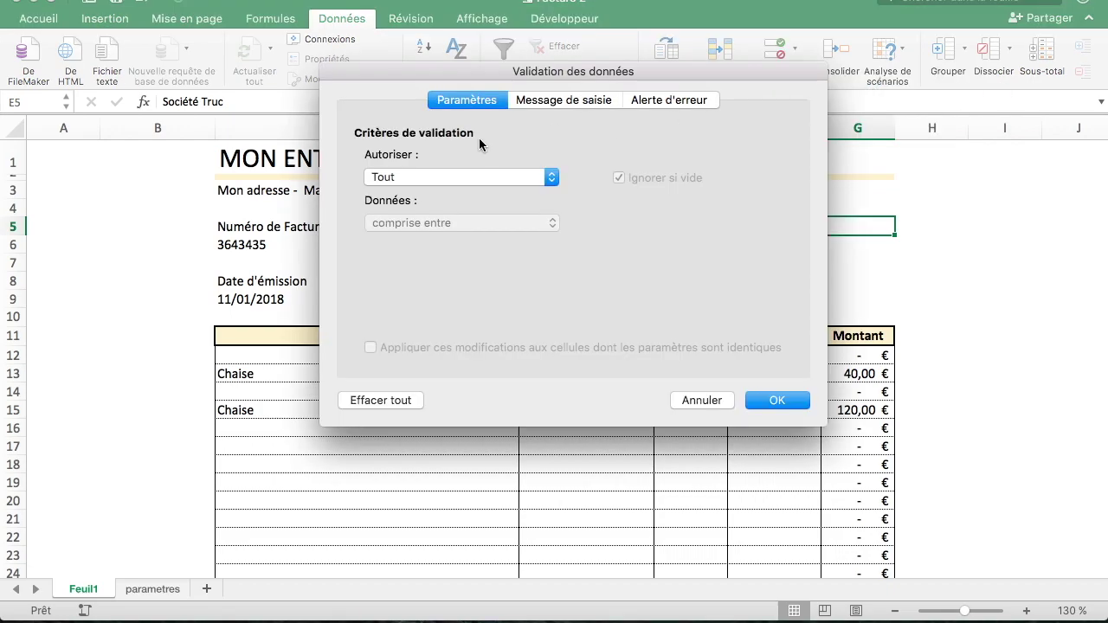
left_click(464, 177)
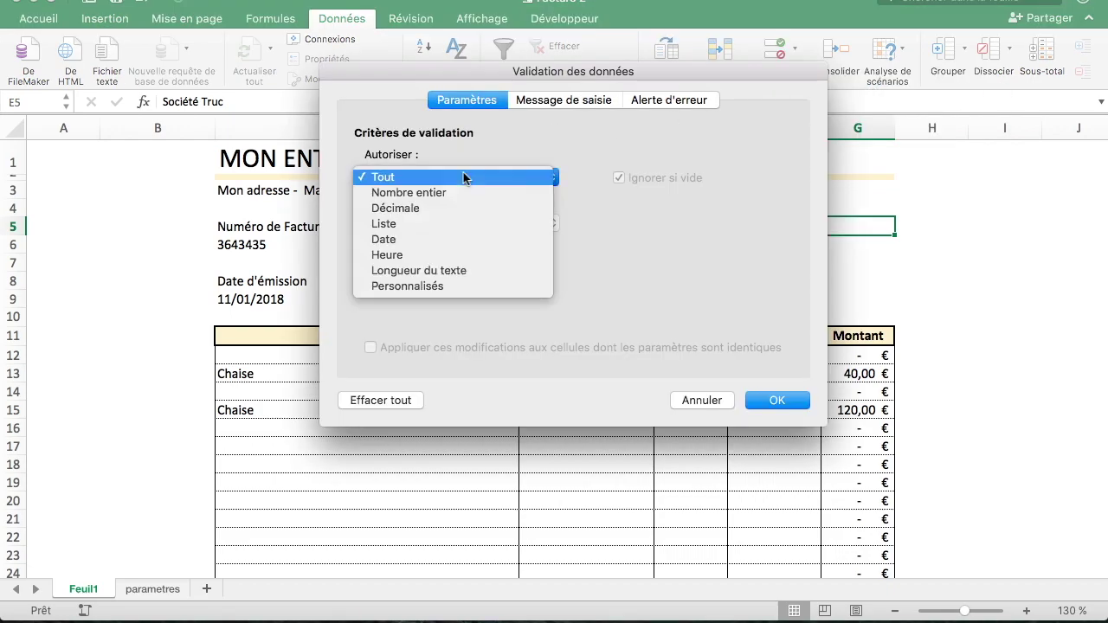
left_click(458, 225)
left_click(462, 269)
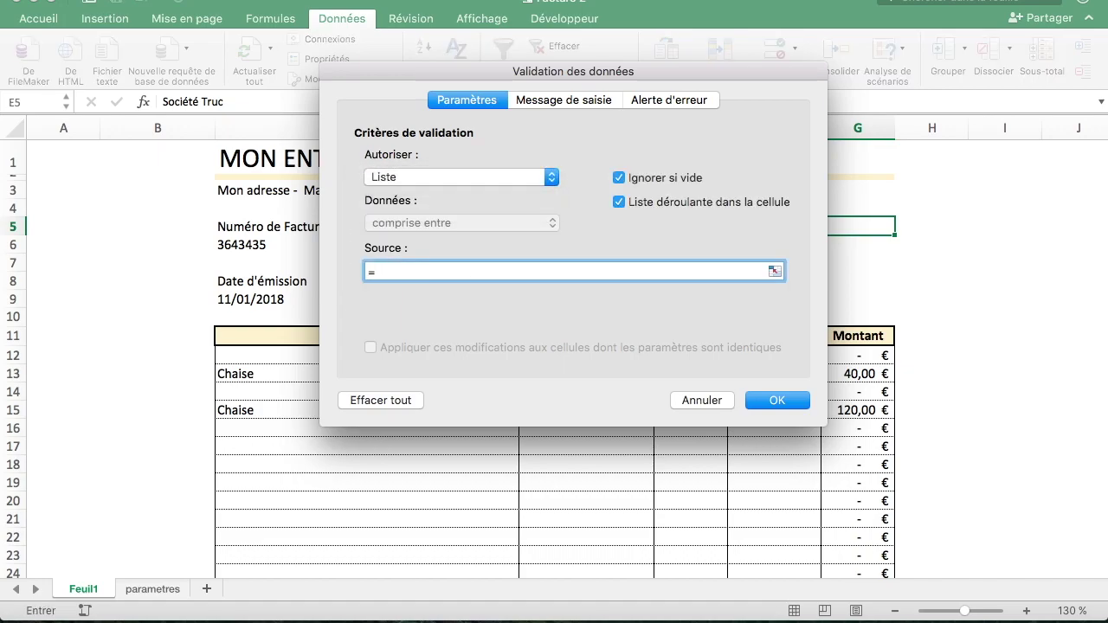
type("=destinataires_factures")
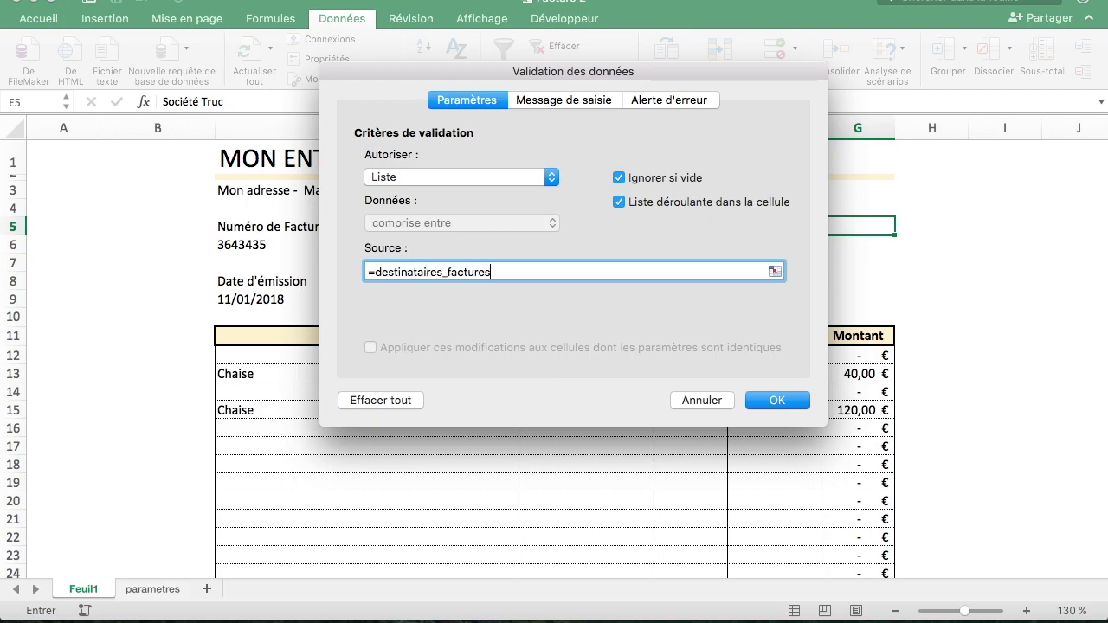
key("Return")
Choose Super société as the invoice recipient from the list in E5
left_click(903, 228)
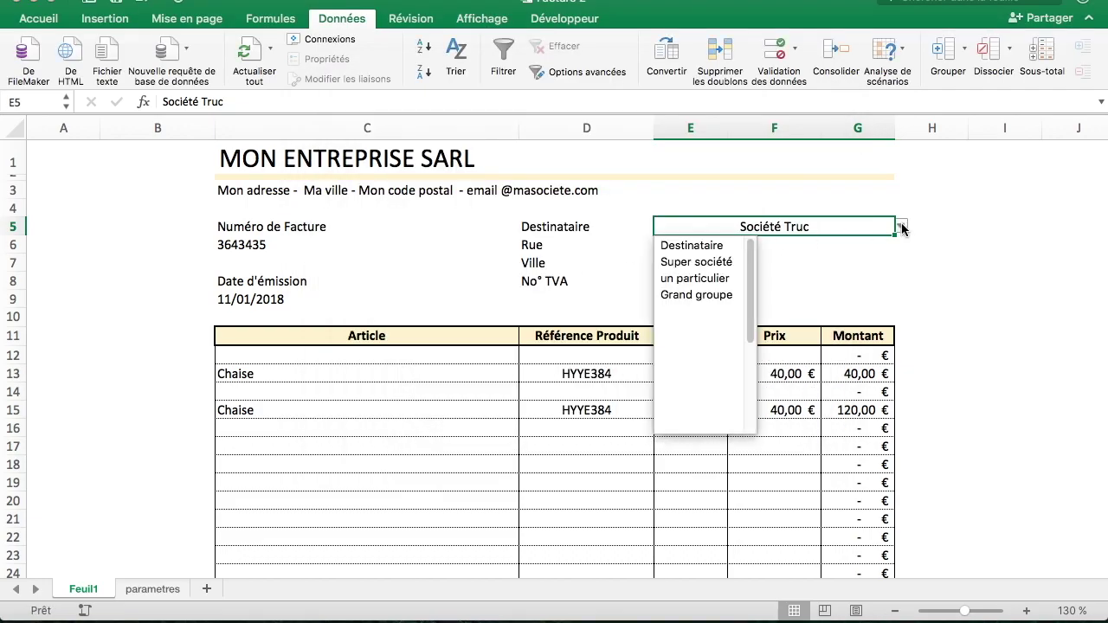
mouse_move(752, 257)
left_mouse_down()
mouse_move(736, 362)
mouse_move(759, 240)
left_mouse_up()
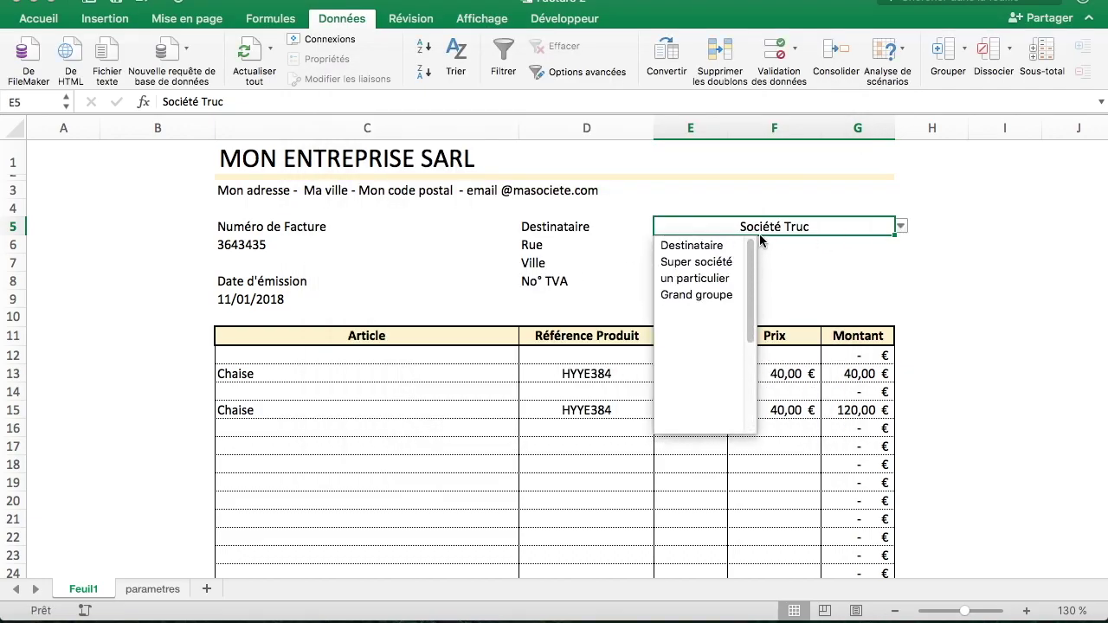
left_click(719, 262)
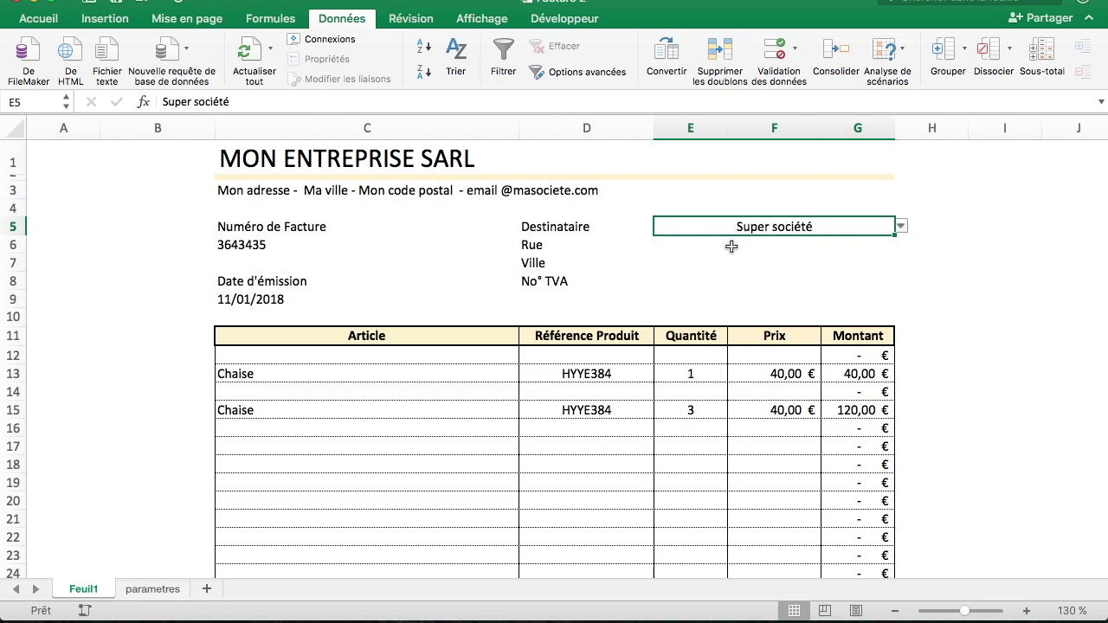
left_click(732, 247)
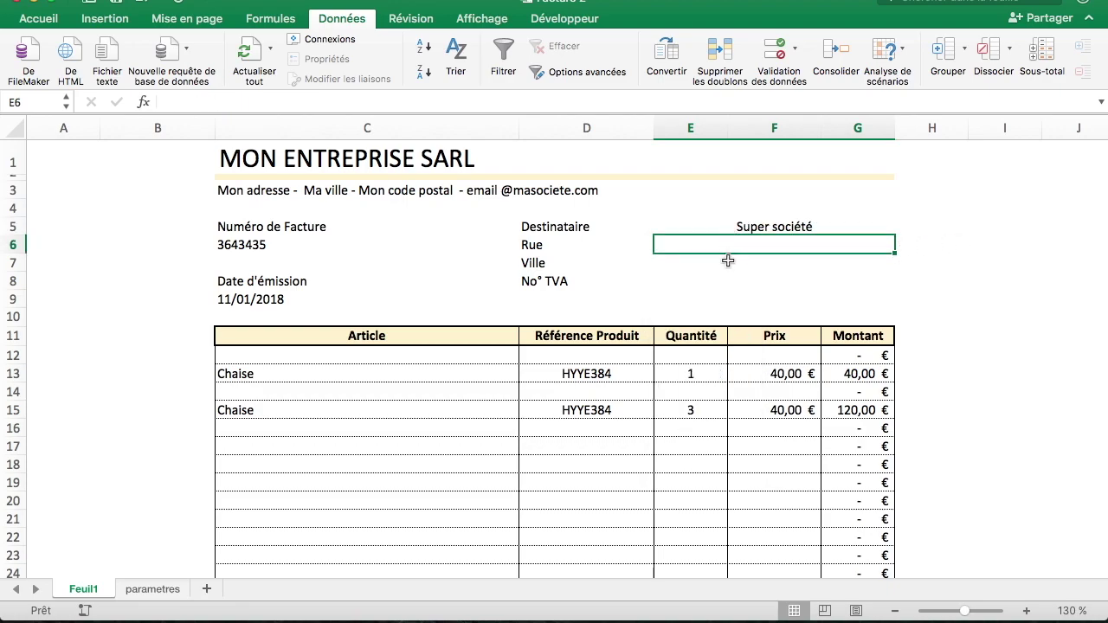
left_click_drag(698, 286, 698, 251)
left_click(702, 248)
left_click(755, 230)
left_click(139, 591)
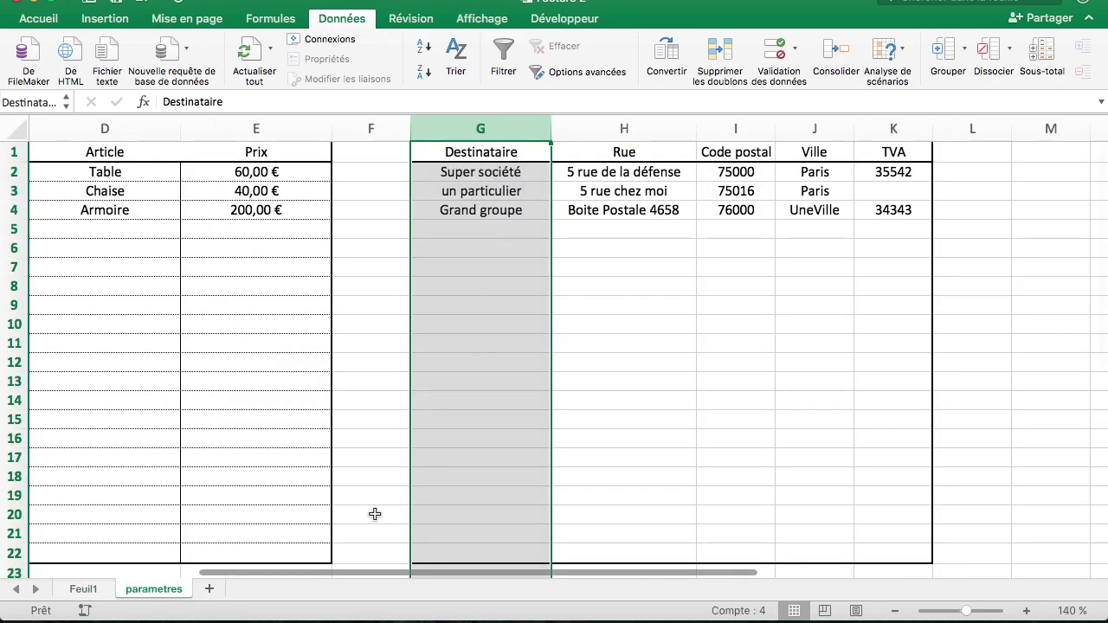
left_click(83, 592)
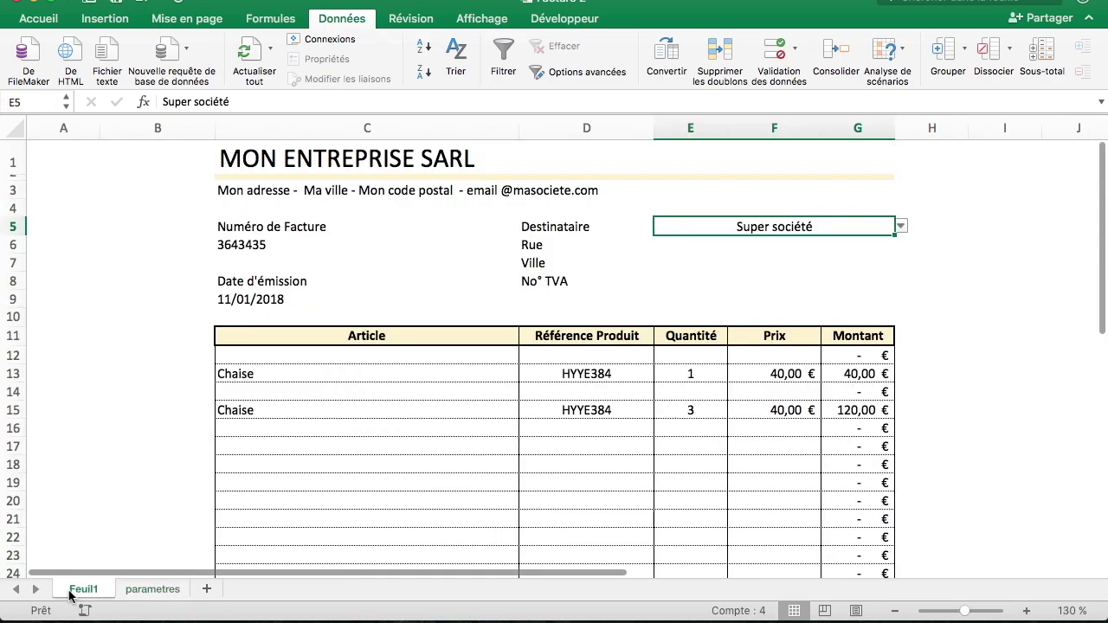
left_click(707, 250)
type("=rech")
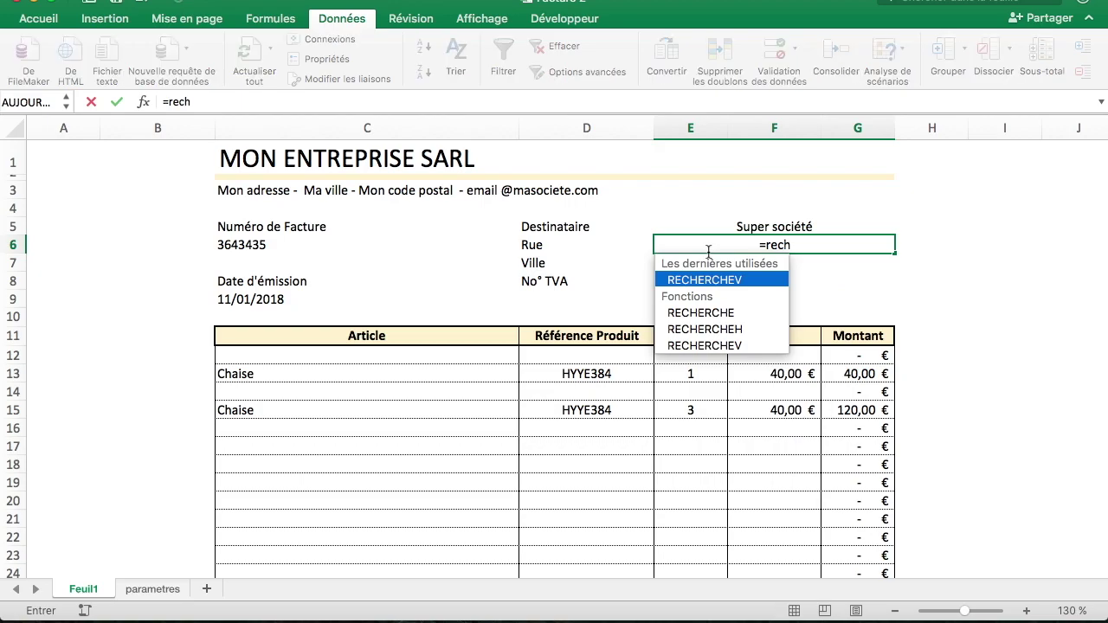
key("Tab")
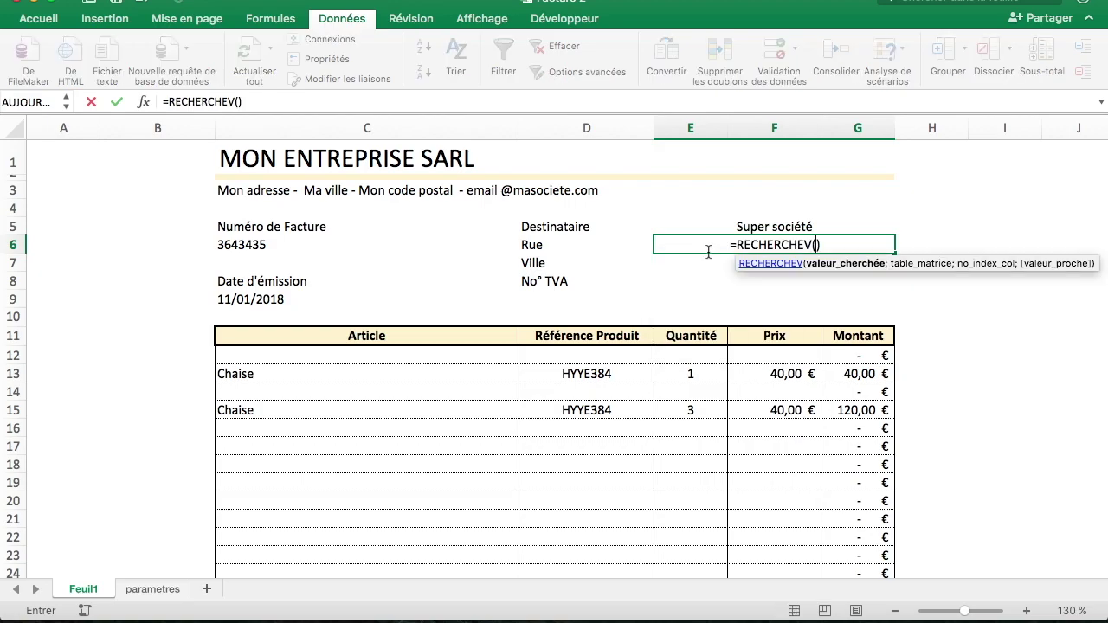
key("Escape")
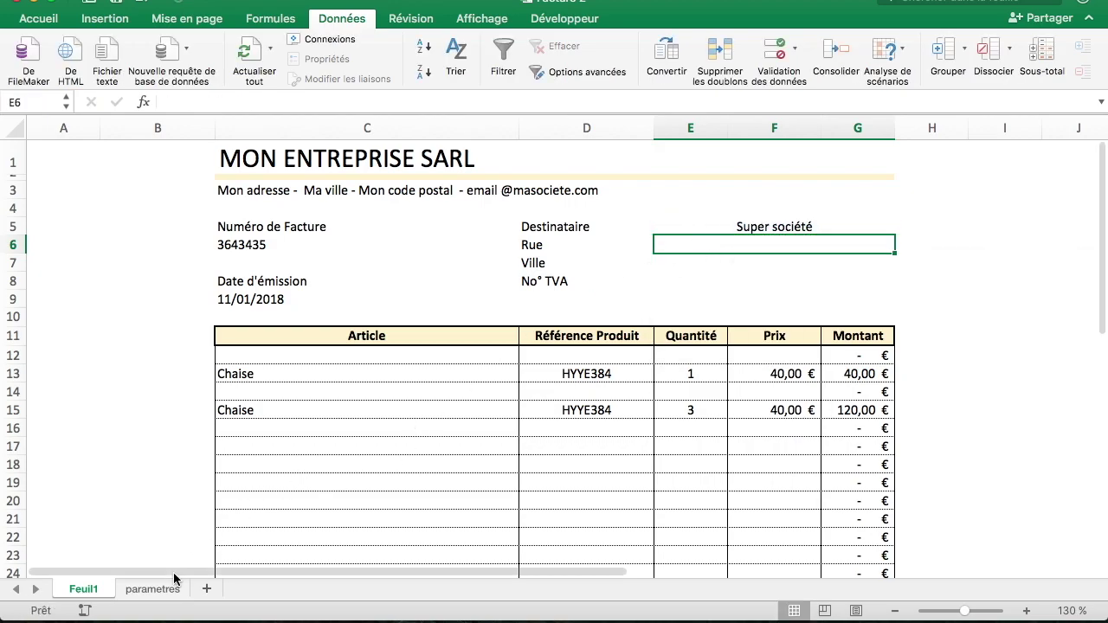
Name columns G to K of the parametres sheet "tableau_clients"
left_click(164, 589)
left_click_drag(485, 119, 892, 121)
left_click(23, 105)
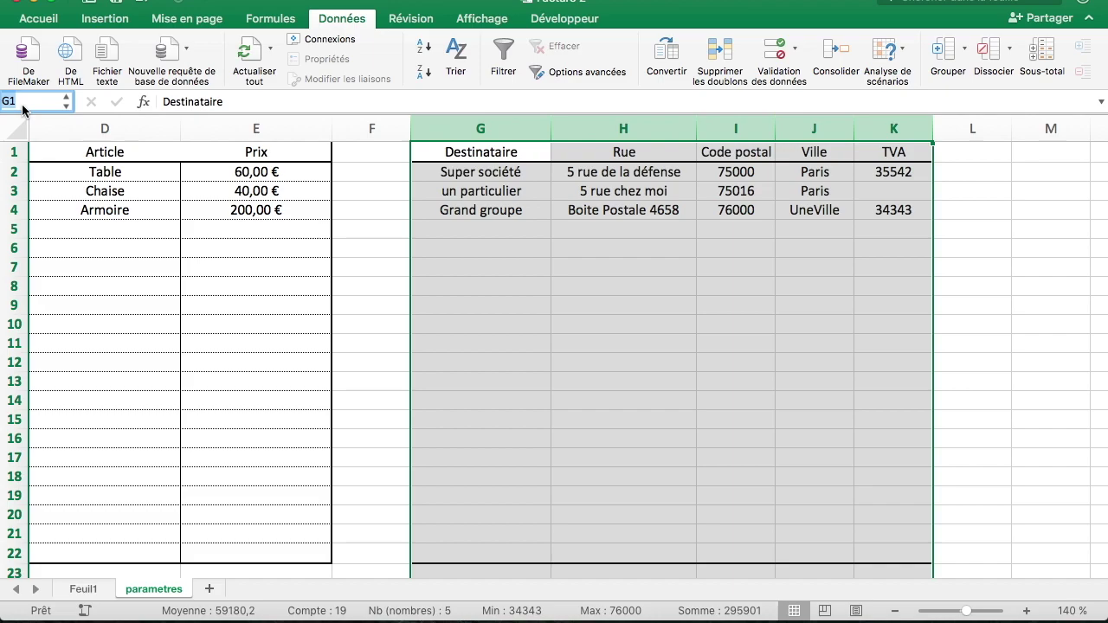
type("ta")
type("bleau_clients")
key("Return")
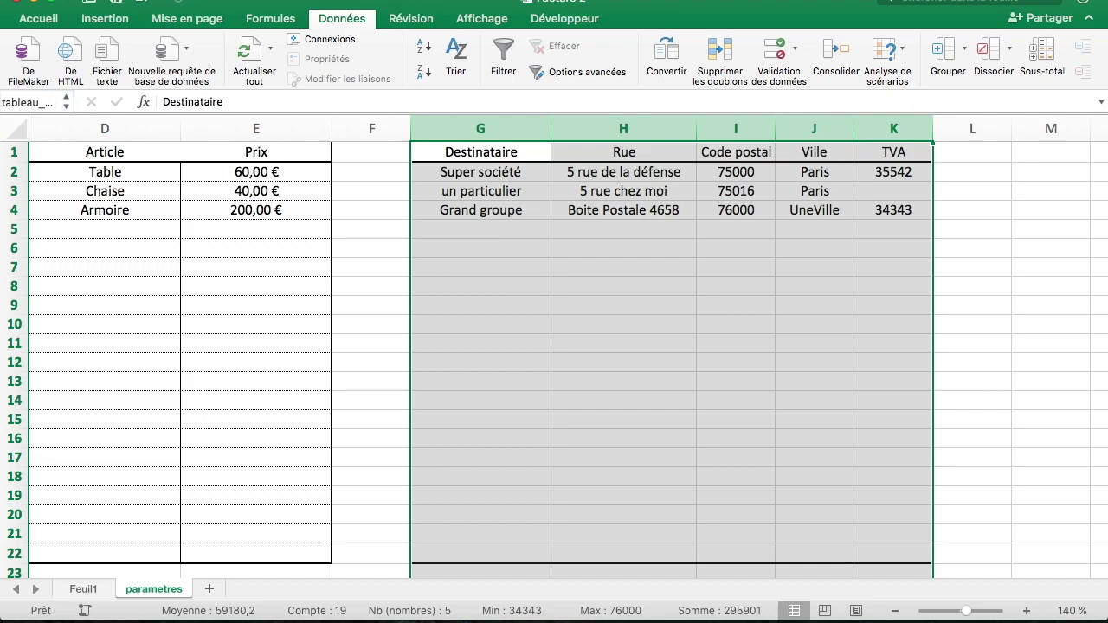
left_click(489, 347)
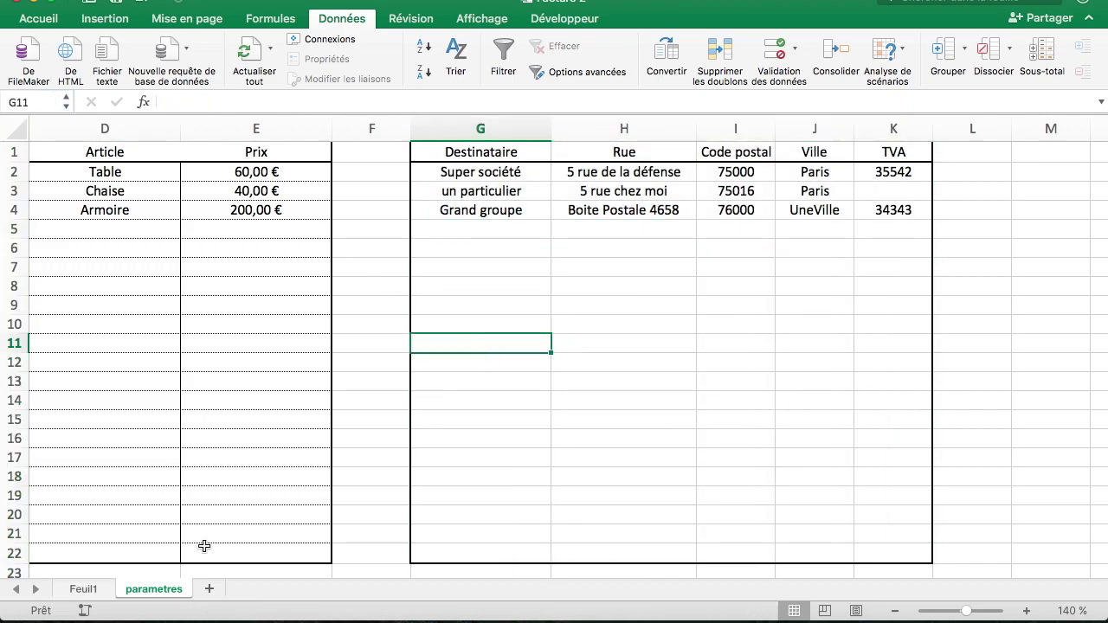
In Feuil1 cell E6, start a RECHERCHEV formula with E5 as the lookup value and tableau_clients as the table
left_click(87, 589)
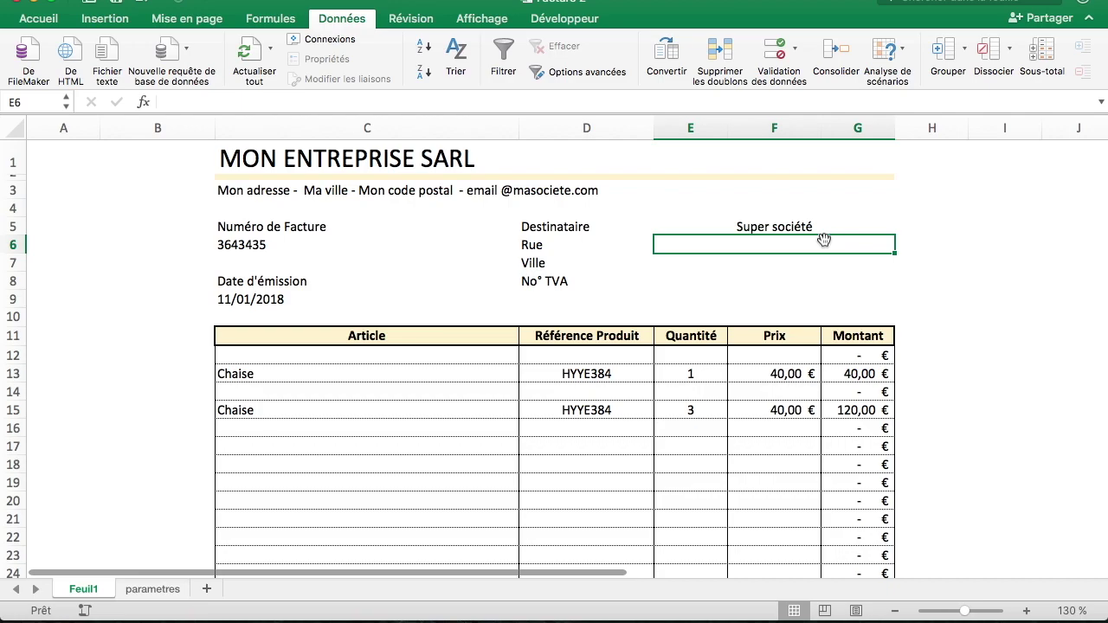
type("=reche")
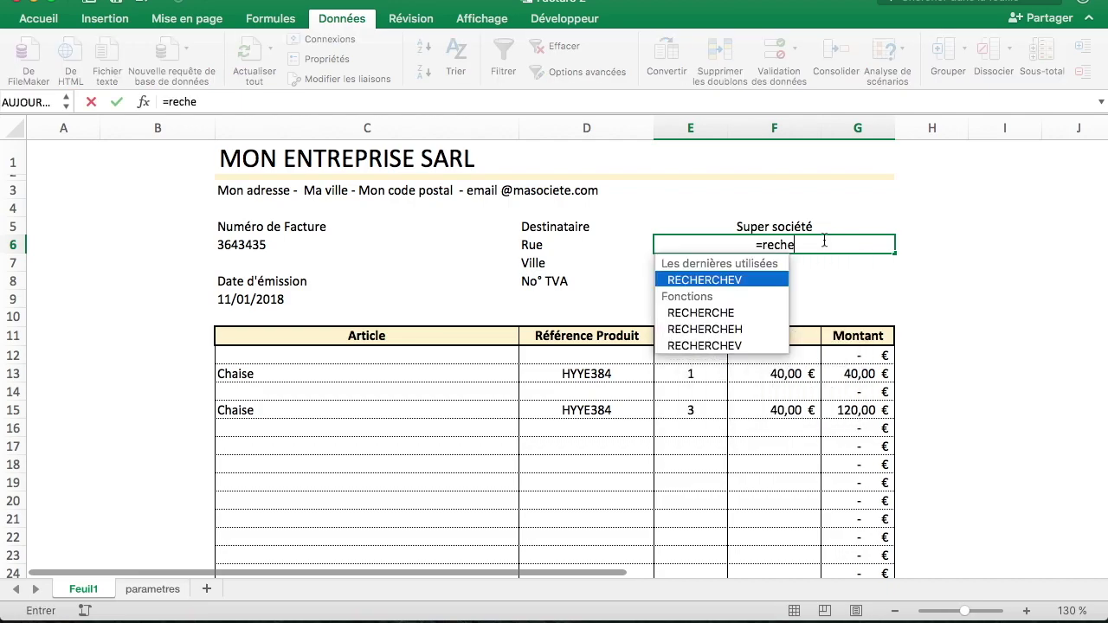
key("Tab")
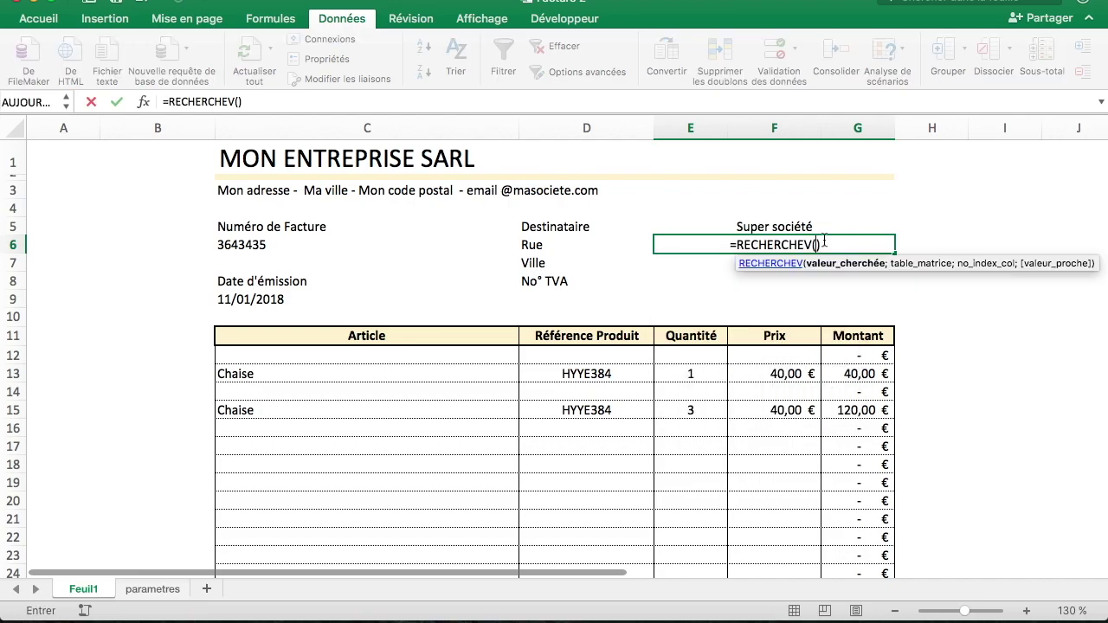
key("Up")
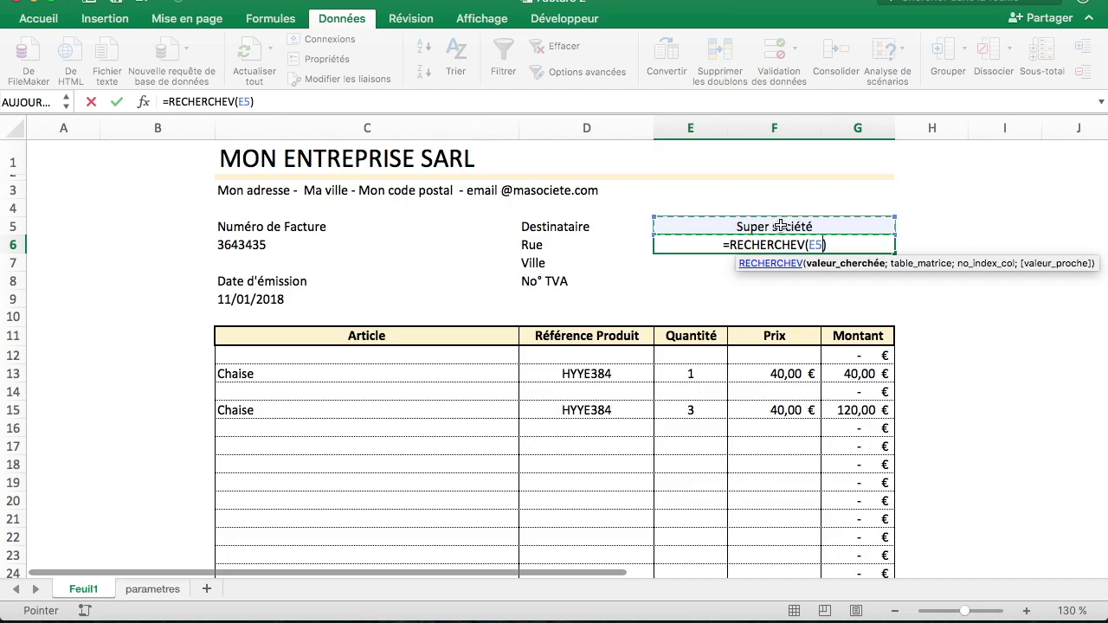
type(";")
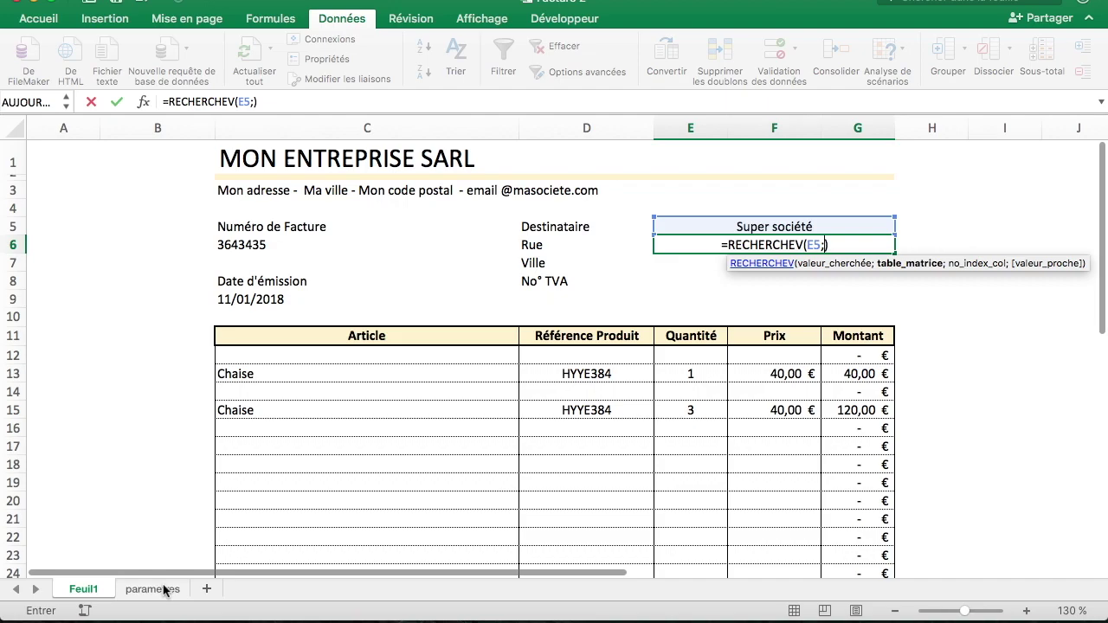
type("tableau_c")
type("lients;")
key("ctrl+Page_Down")
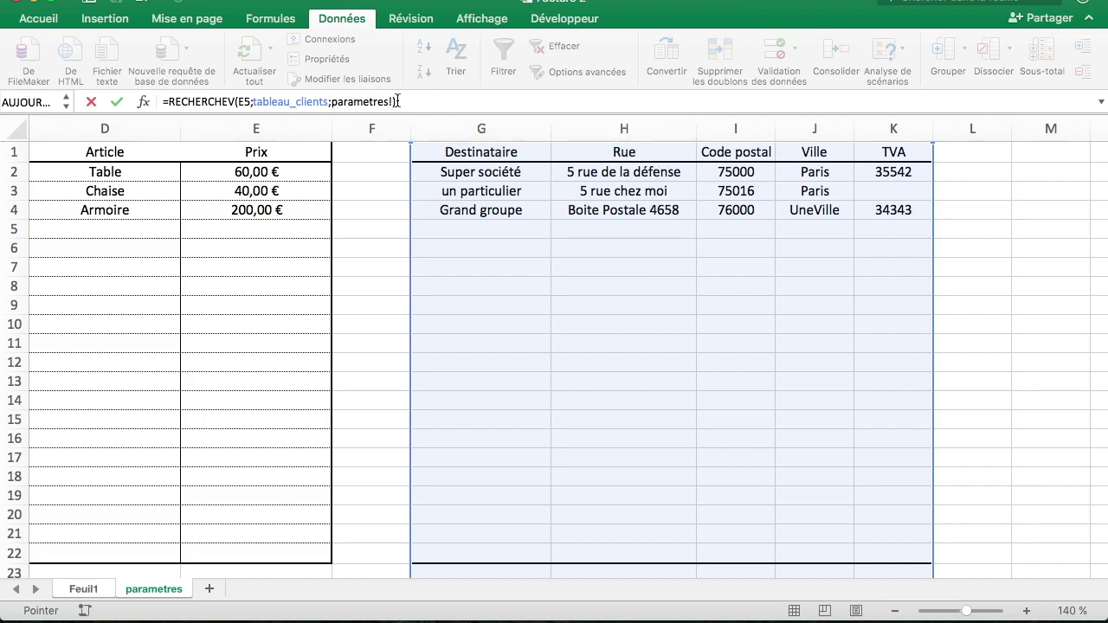
key("BackSpace")
key("BackSpace")
key("BackSpace")
key("BackSpace")
key("BackSpace")
key("BackSpace")
key("BackSpace")
key("BackSpace")
key("BackSpace")
key("BackSpace")
key("BackSpace")
Complete the RECHERCHEV formula in E6 with column index 2 and 0 for an exact match
type("2;")
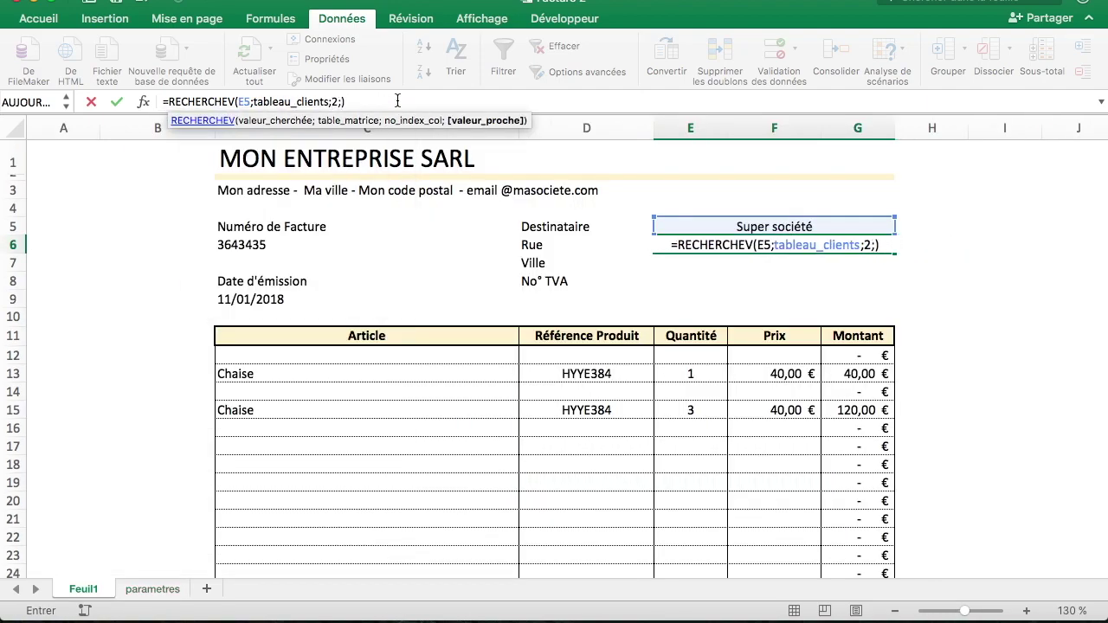
type("0")
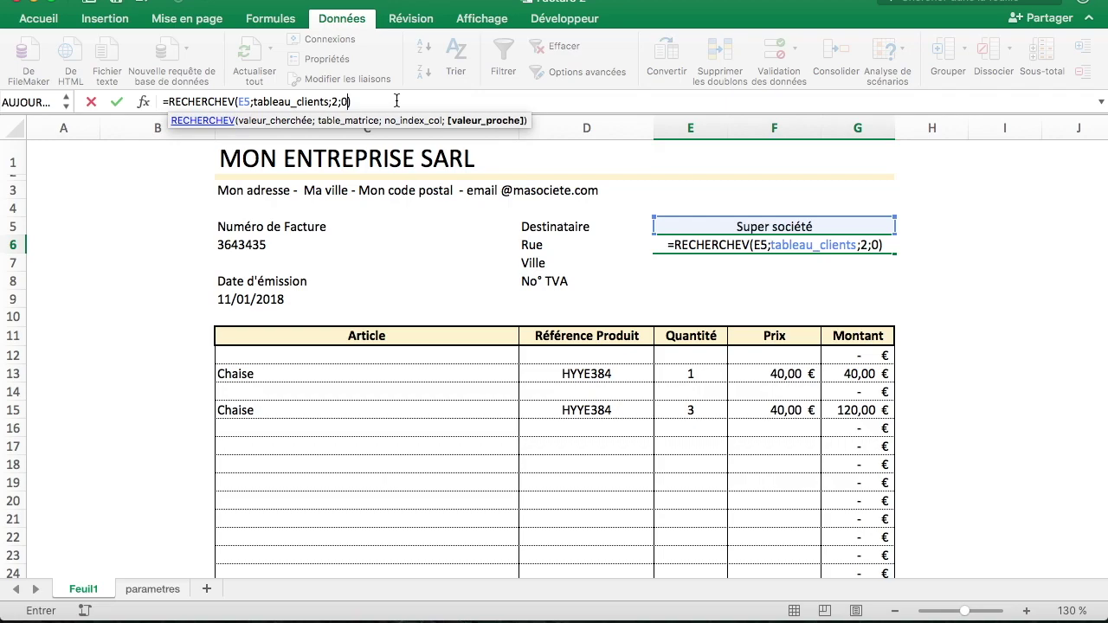
key("Return")
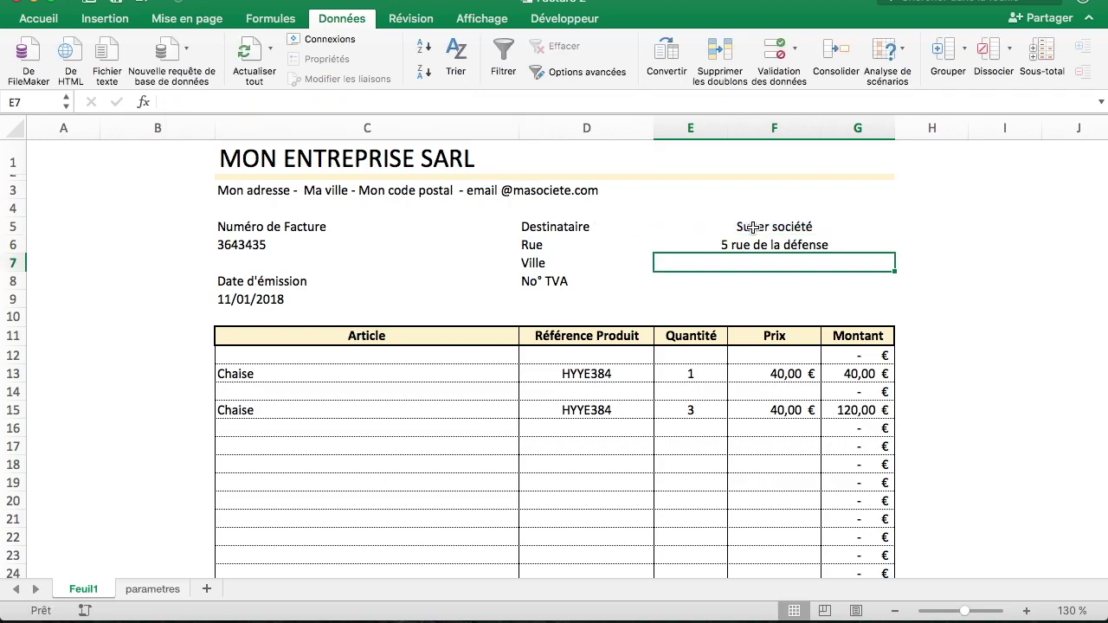
Copy the E6 formula text into the Ville cell E7 and change its column index to return the Code postal column
left_click(770, 244)
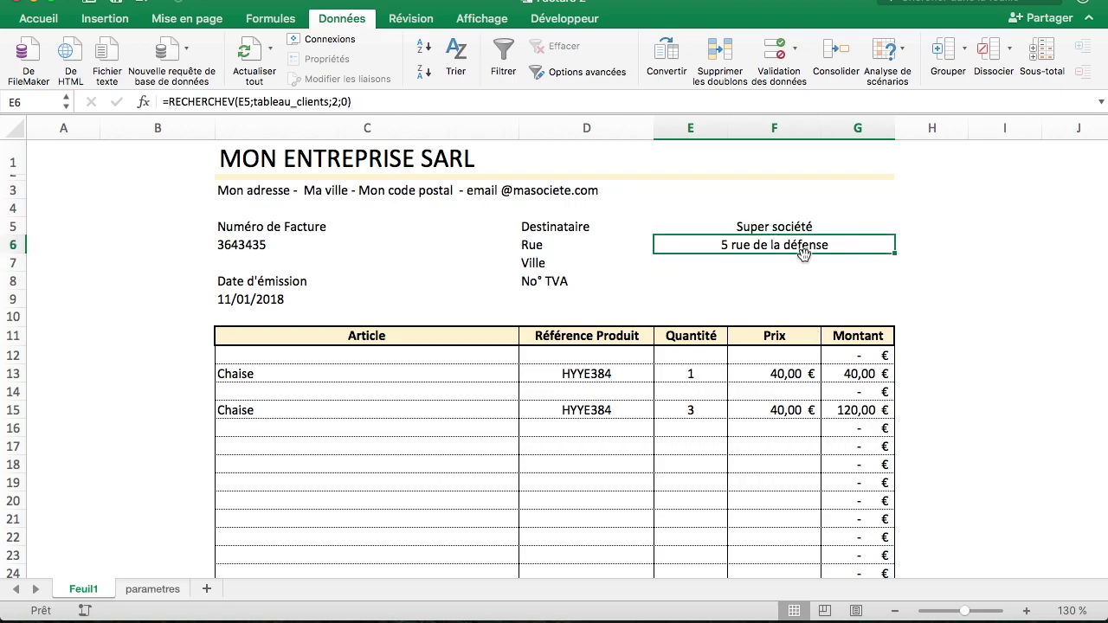
left_click_drag(367, 102, 110, 92)
key("super+c")
key("Escape")
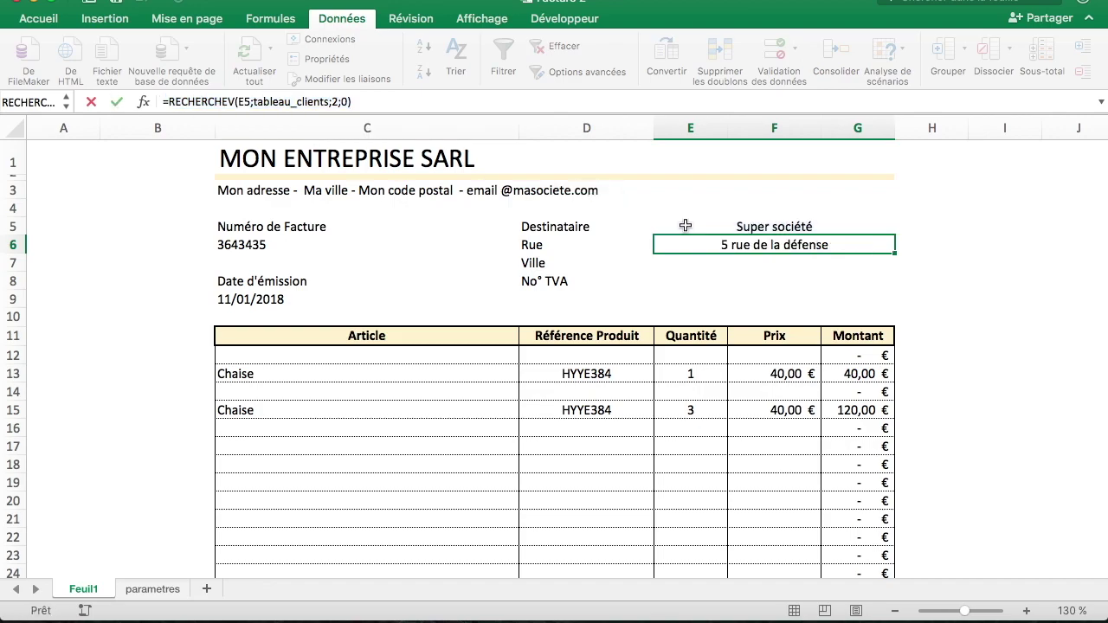
left_click(698, 263)
left_click(277, 101)
key("super+v")
key("Return")
key("Up")
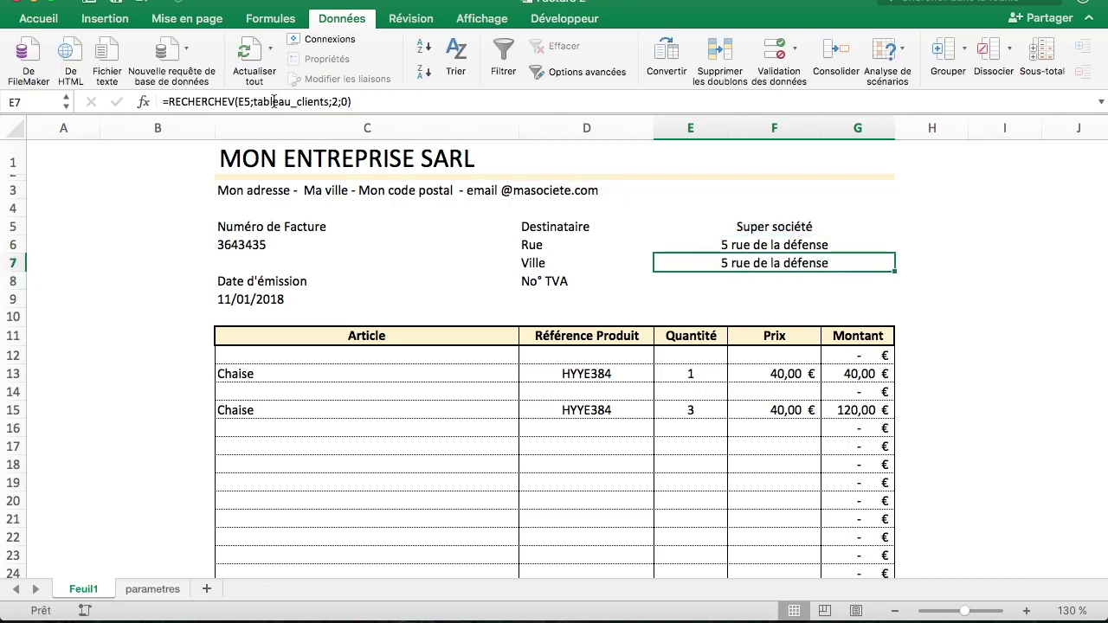
left_click(339, 101)
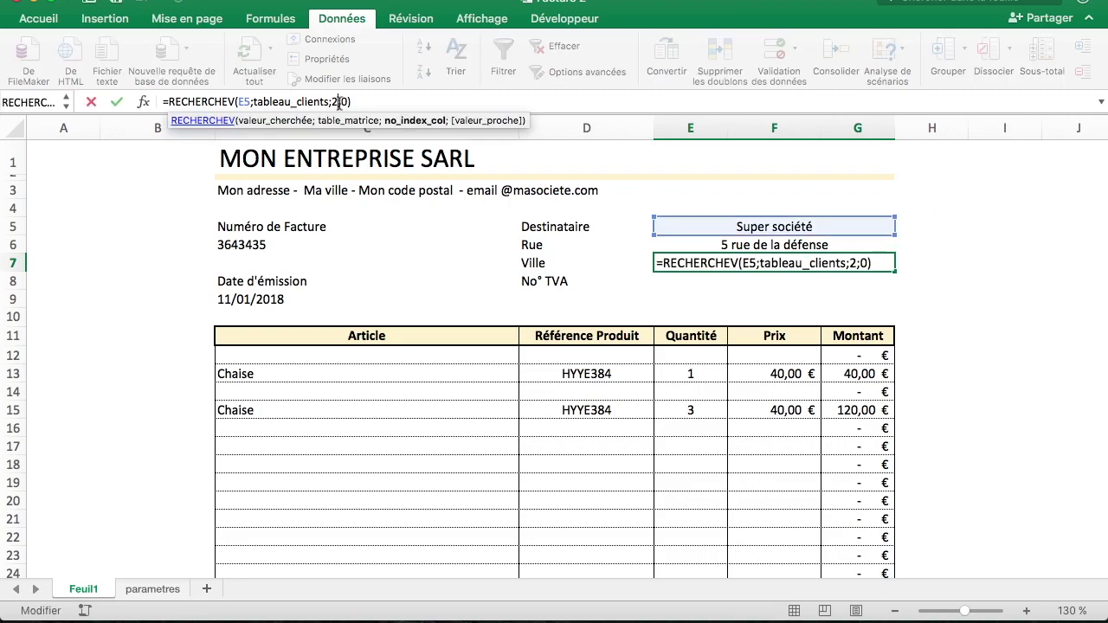
key("Return")
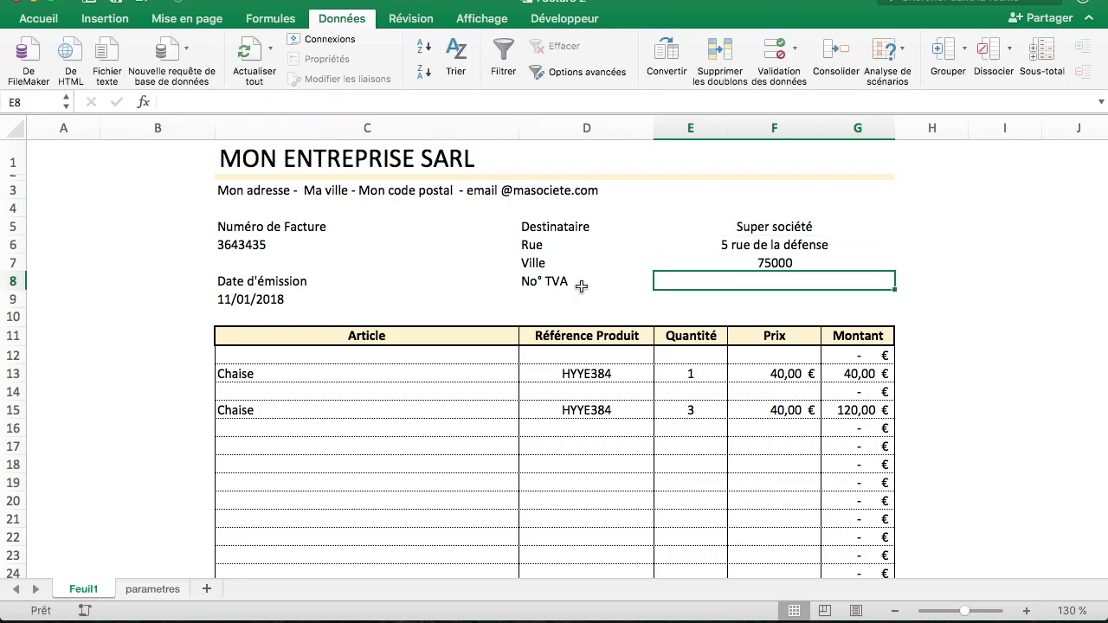
Change the Ville label in D7 to "Code Postal - Ville"
left_click(586, 247)
double_click(563, 264)
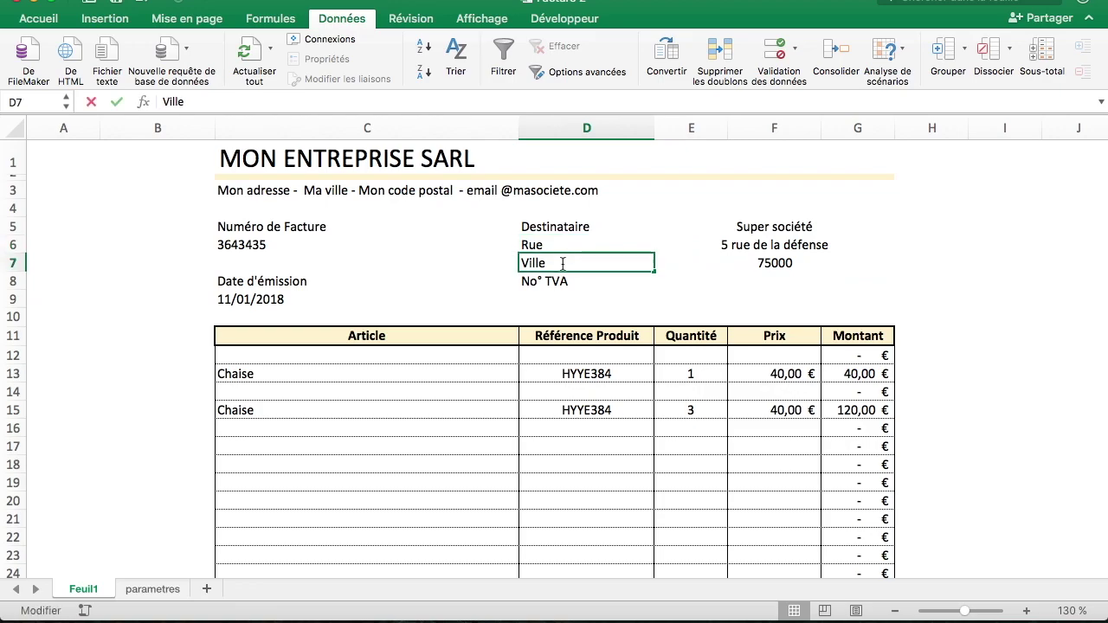
left_click(522, 263)
type("Code Postal")
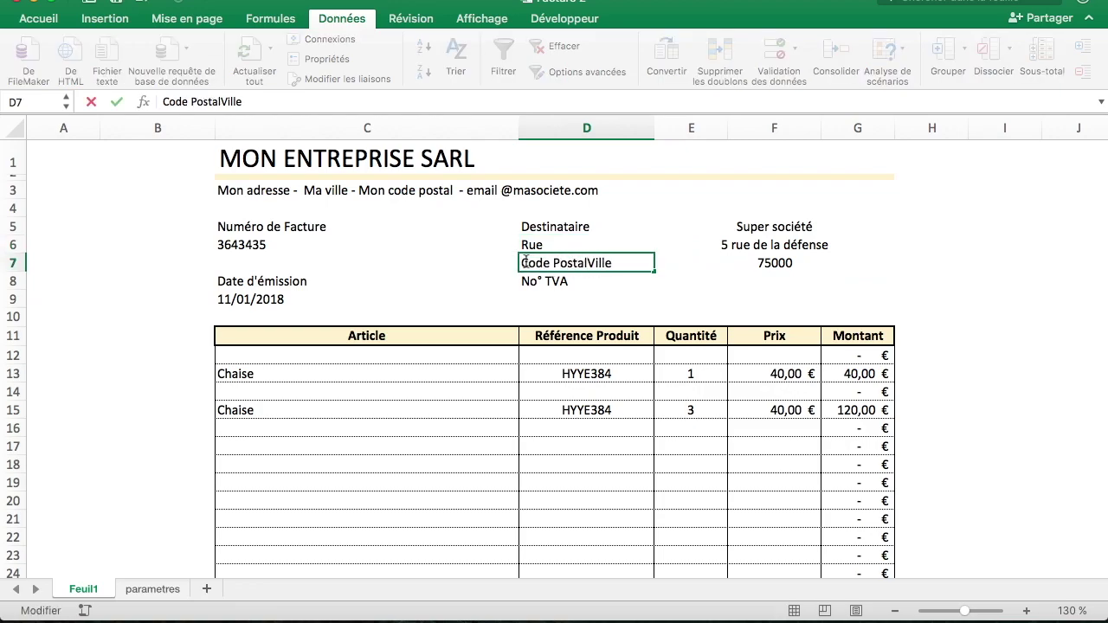
type(" -")
key("Return")
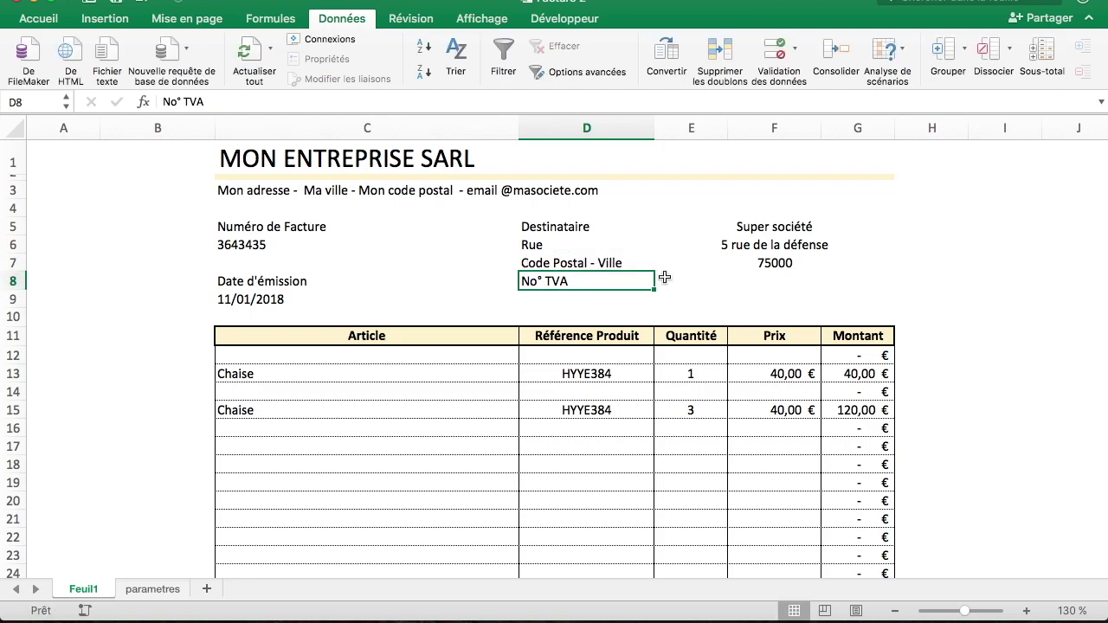
Append &" - " to the end of the RECHERCHEV formula in E7
left_click(786, 261)
left_click(382, 93)
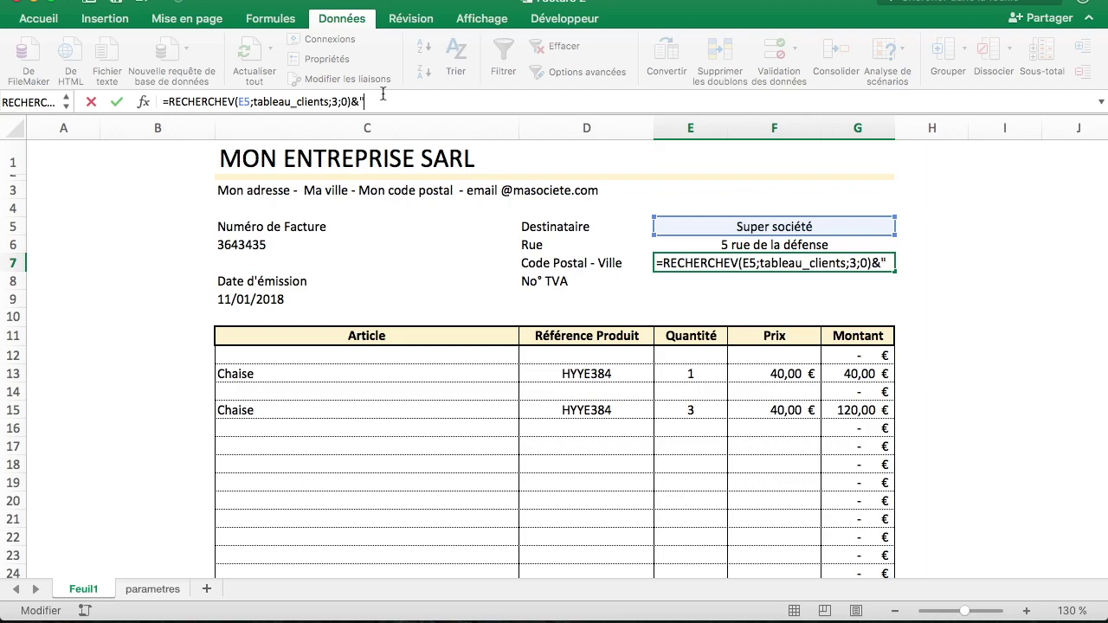
type("- \"")
key("Return")
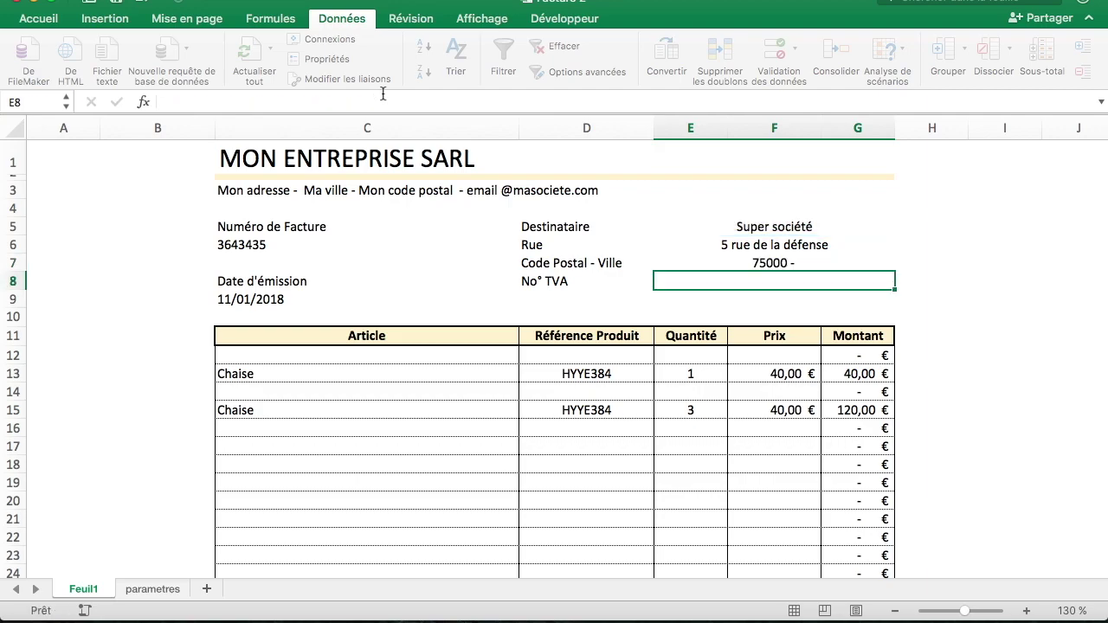
Extend the E7 formula with another & followed by a copy of its own RECHERCHEV(E5;tableau_clients;3;0) expression
left_click(771, 263)
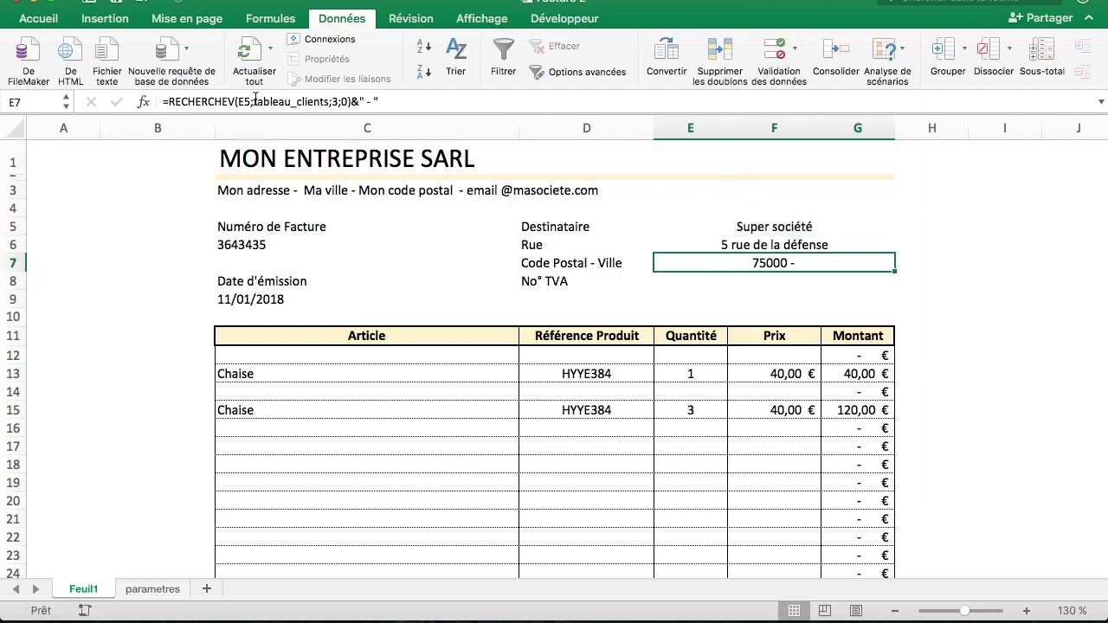
left_click(352, 101)
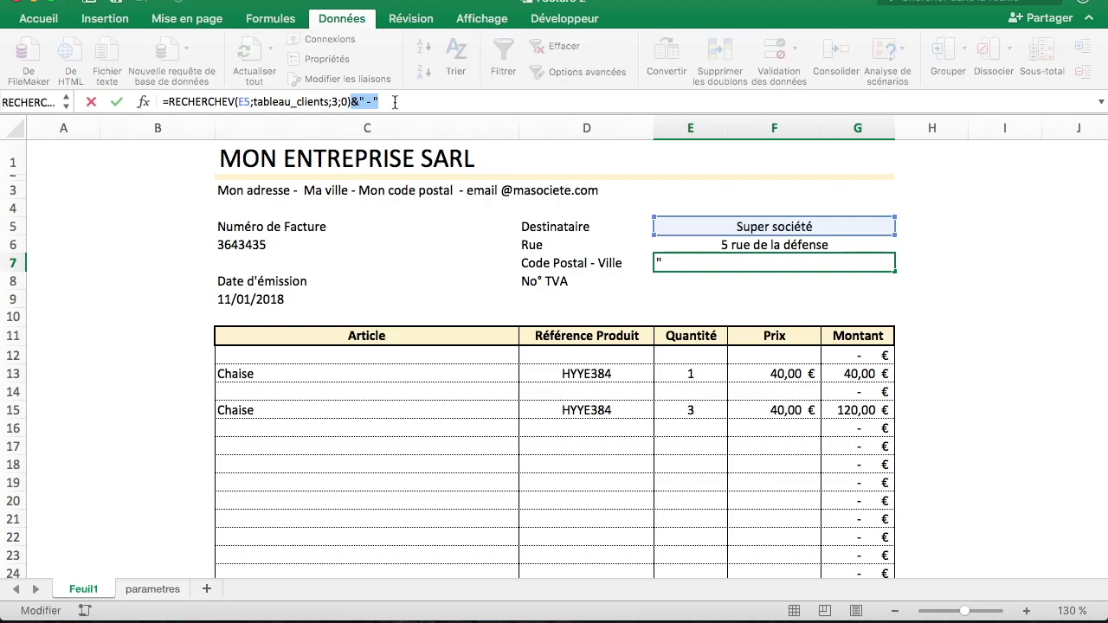
type("&")
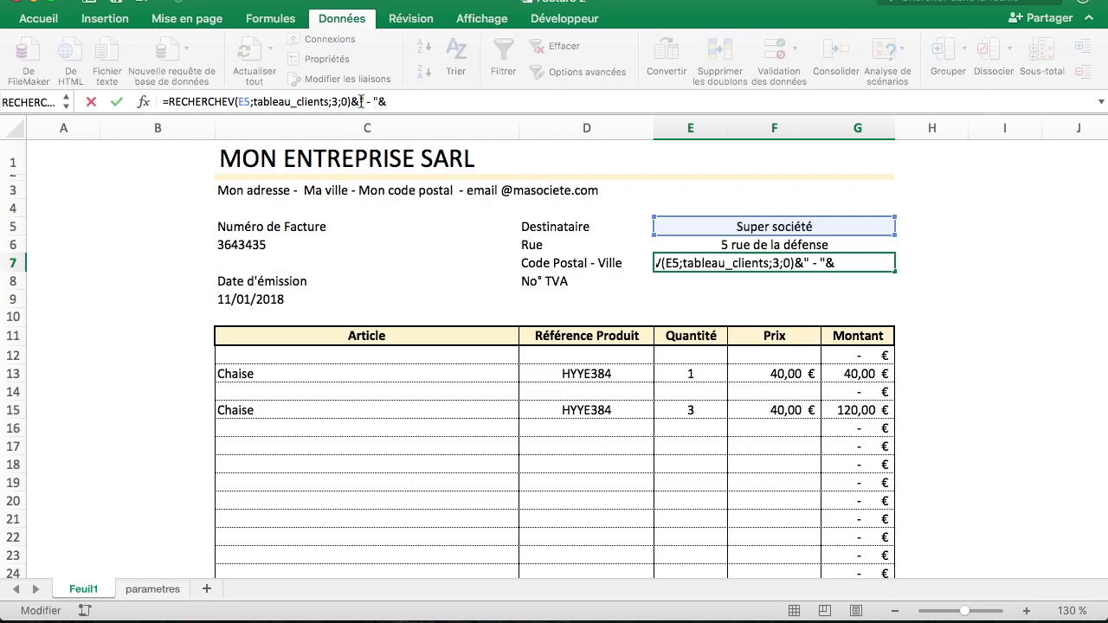
left_click_drag(352, 101, 171, 101)
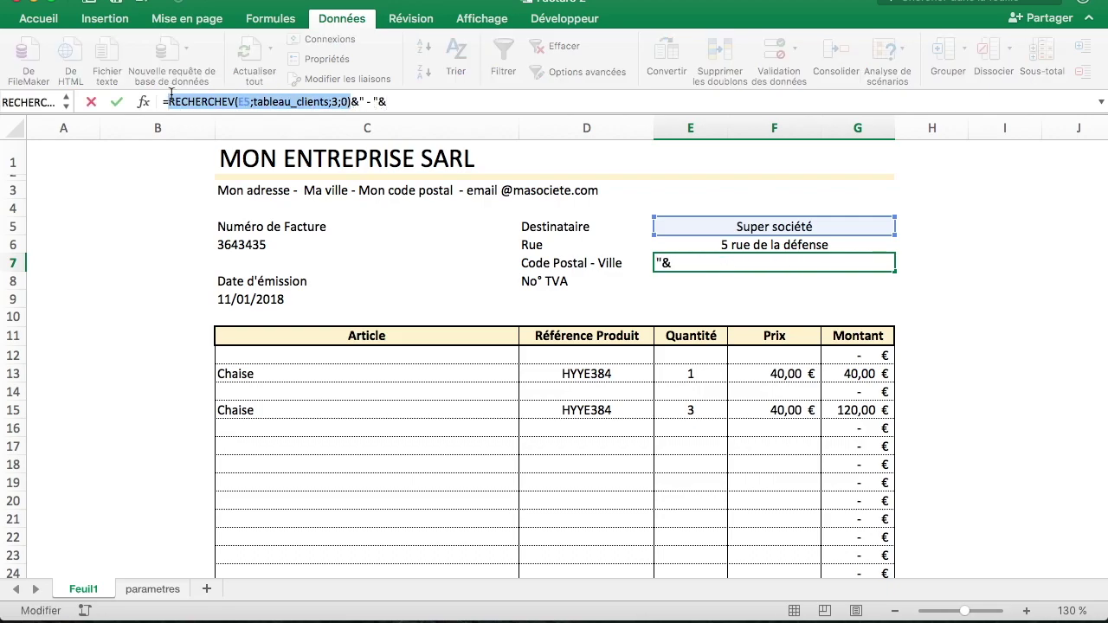
key("super+c")
left_click(401, 102)
key("super+v")
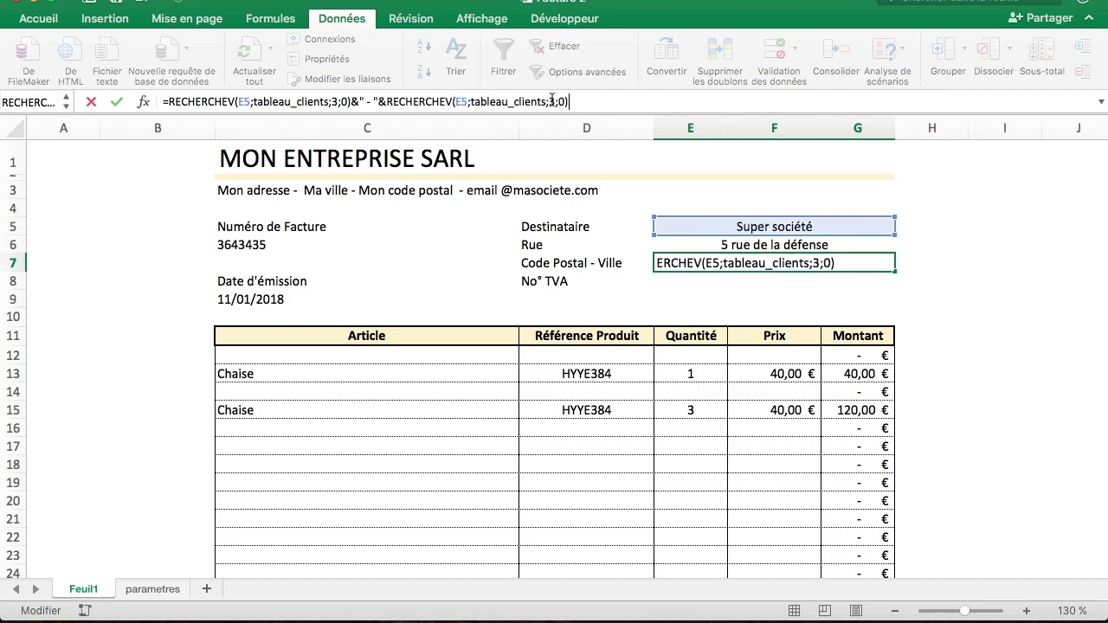
Set the column index of the second RECHERCHEV in E7 to 4 so it returns the Ville column
left_click(555, 101)
key("BackSpace")
type("4")
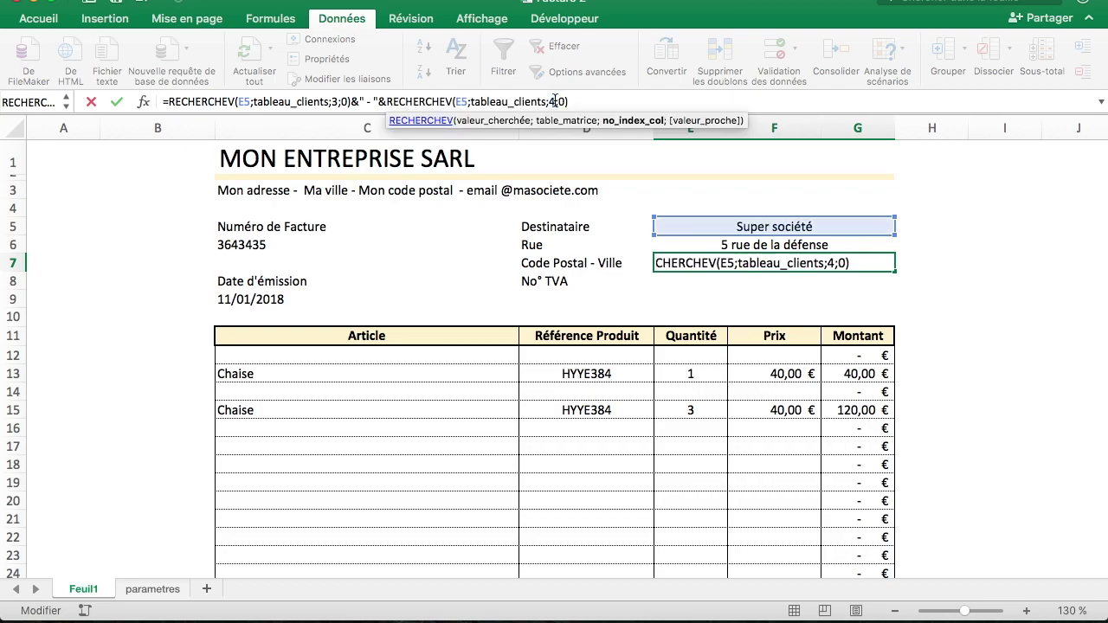
left_click(625, 102)
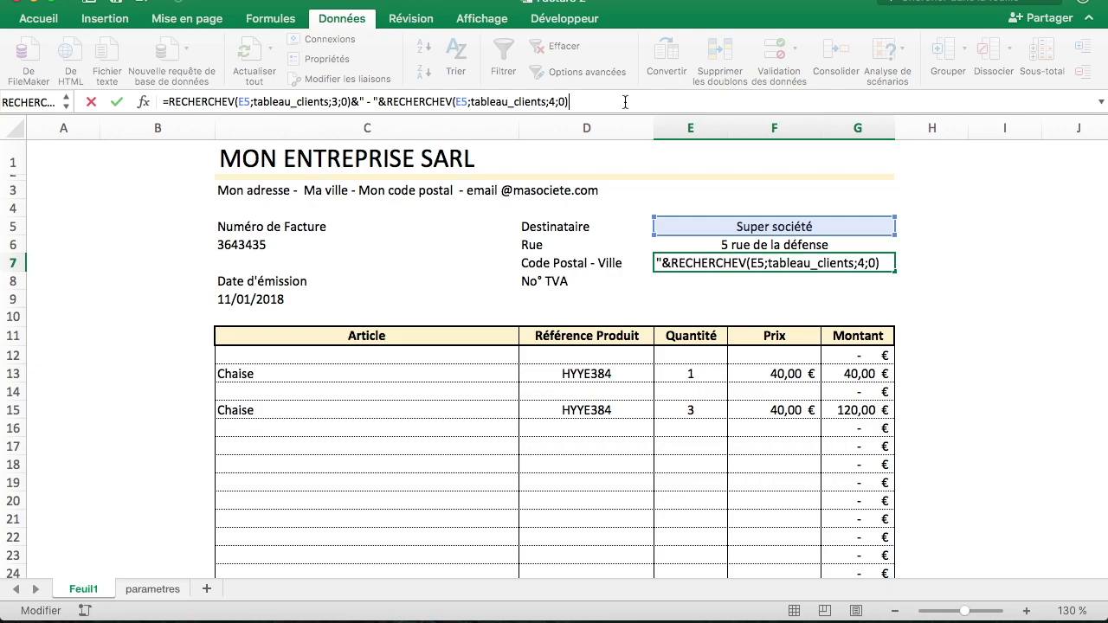
key("Return")
left_click(801, 265)
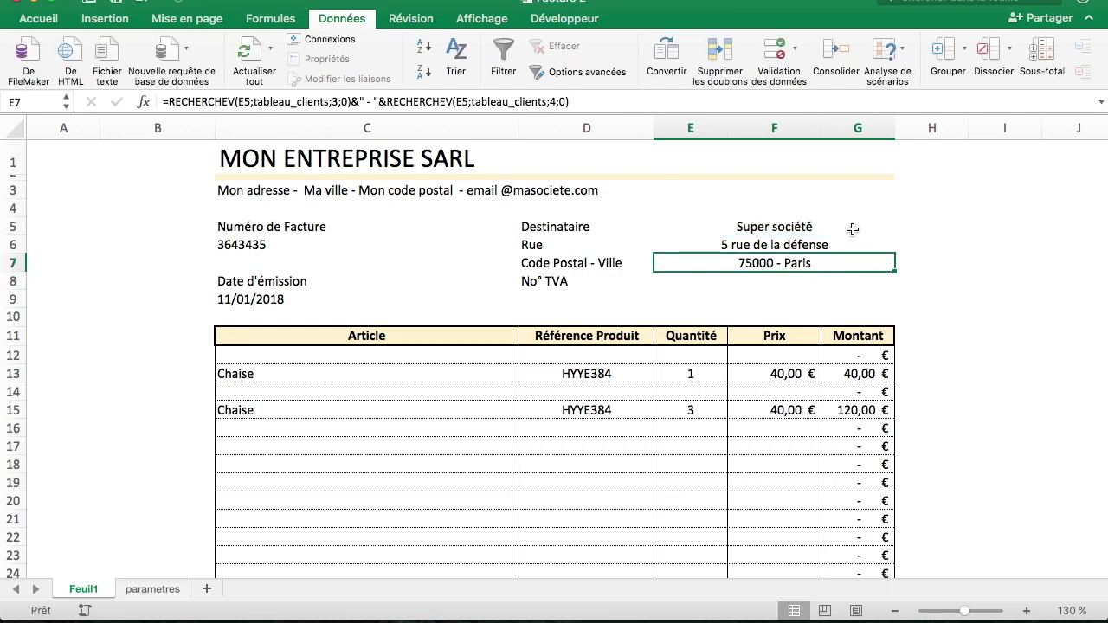
Test the recipient dropdown in E5 by choosing "un particulier" and then "Grand groupe"
left_click(853, 230)
left_click(901, 225)
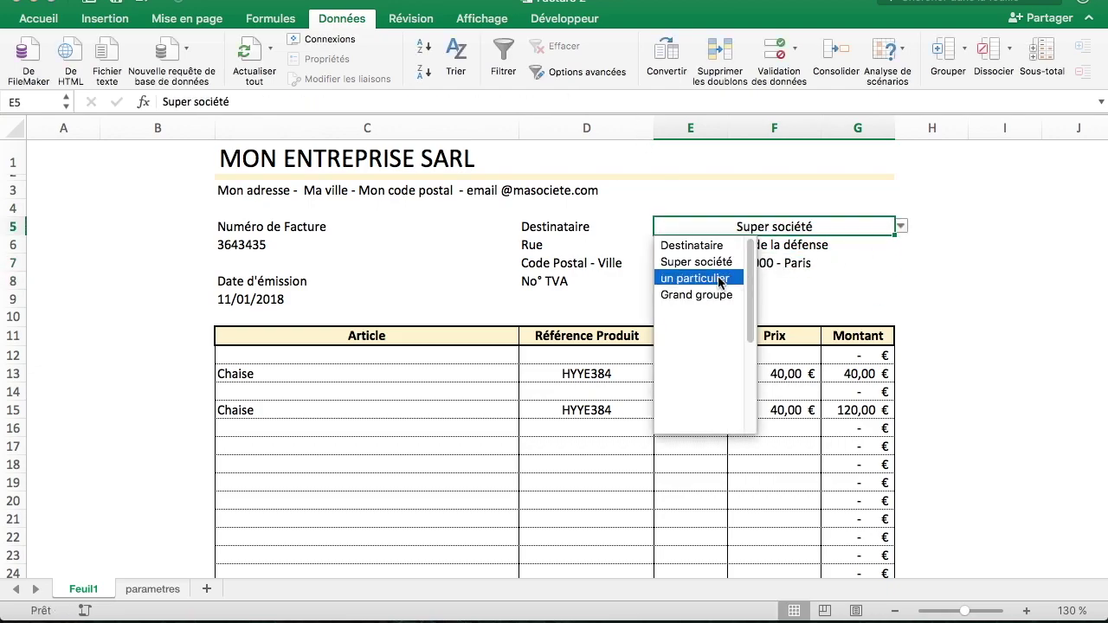
left_click(719, 279)
left_click(902, 225)
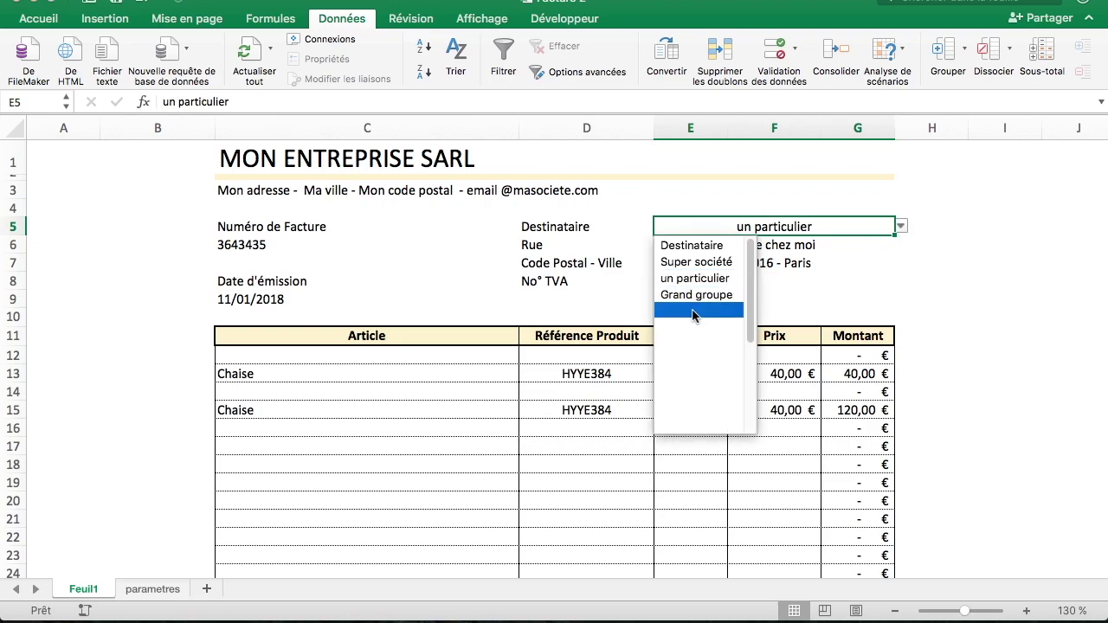
left_click(695, 297)
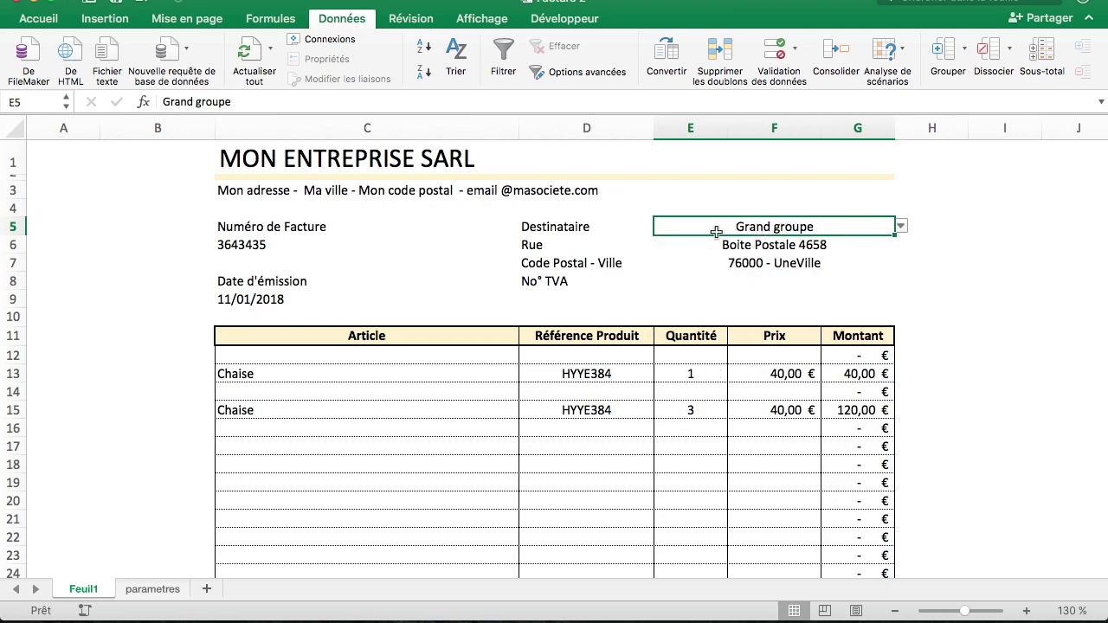
Paste the copied RECHERCHEV expression into the No° TVA cell E8 and prefix it with = to make it a formula
left_click(740, 283)
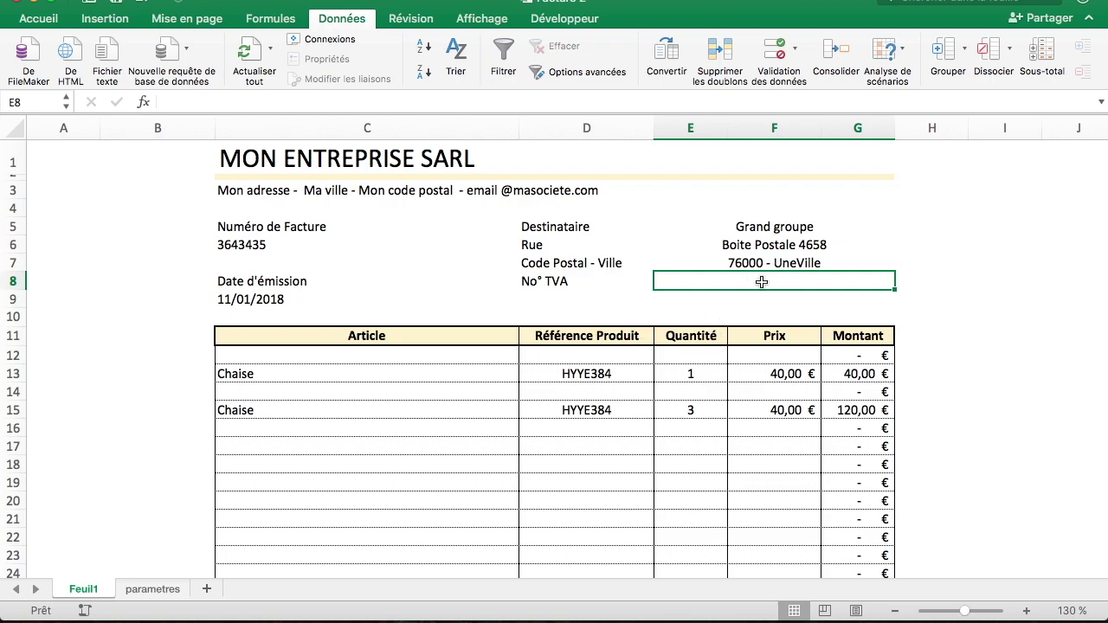
left_click(272, 102)
key("super+v")
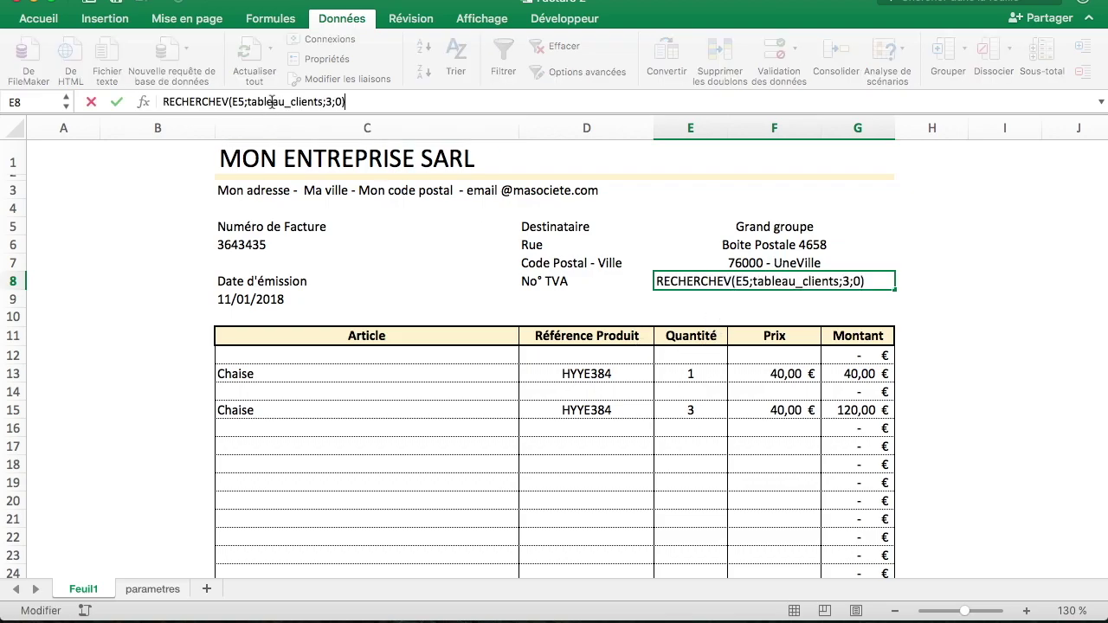
left_click(162, 101)
type("=")
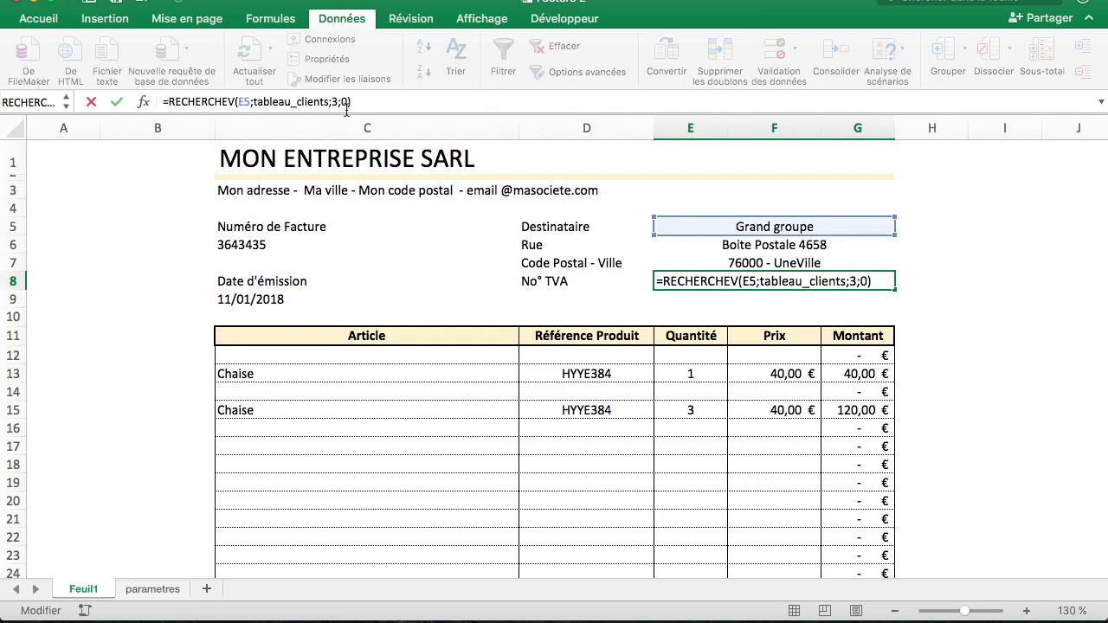
key("Return")
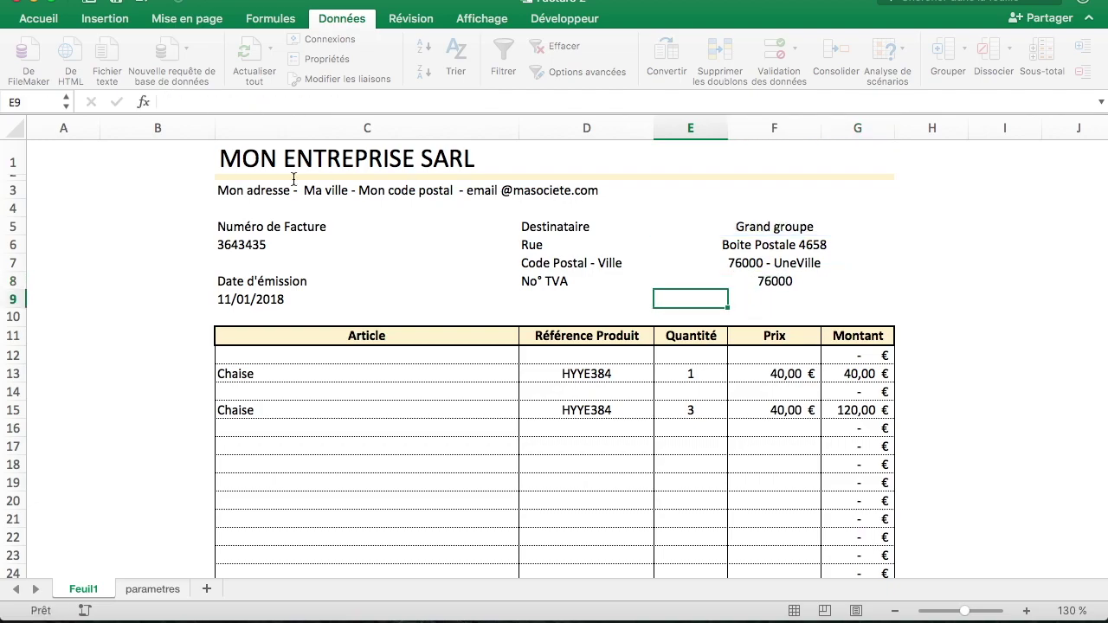
Check the TVA column's position in the parametres sheet and set the column index of the E8 formula to 5
left_click(132, 592)
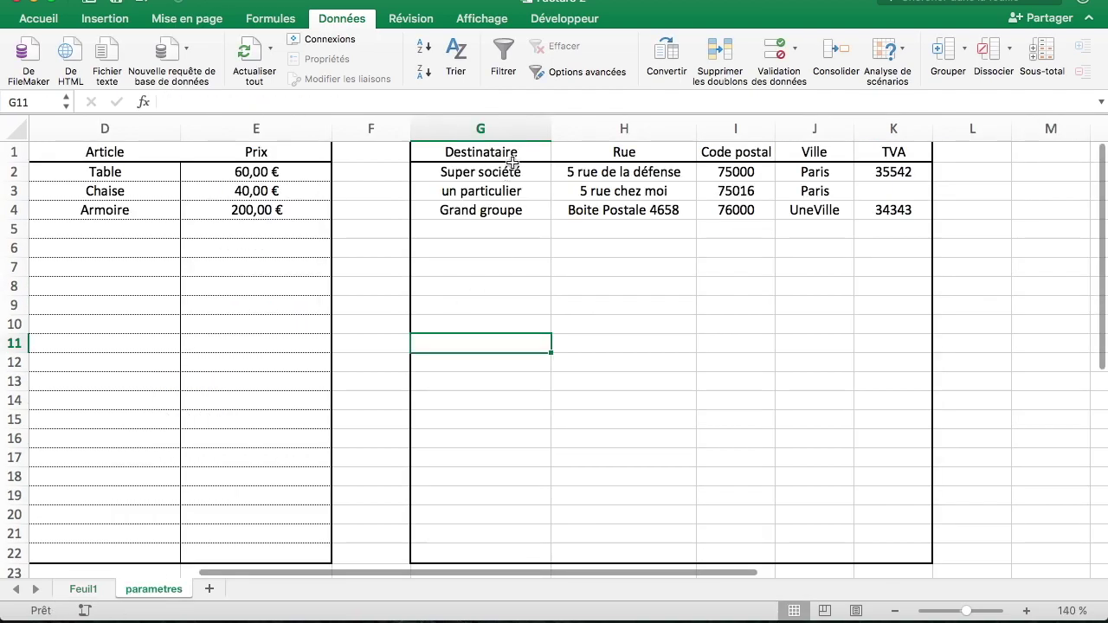
left_click(83, 589)
left_click(766, 286)
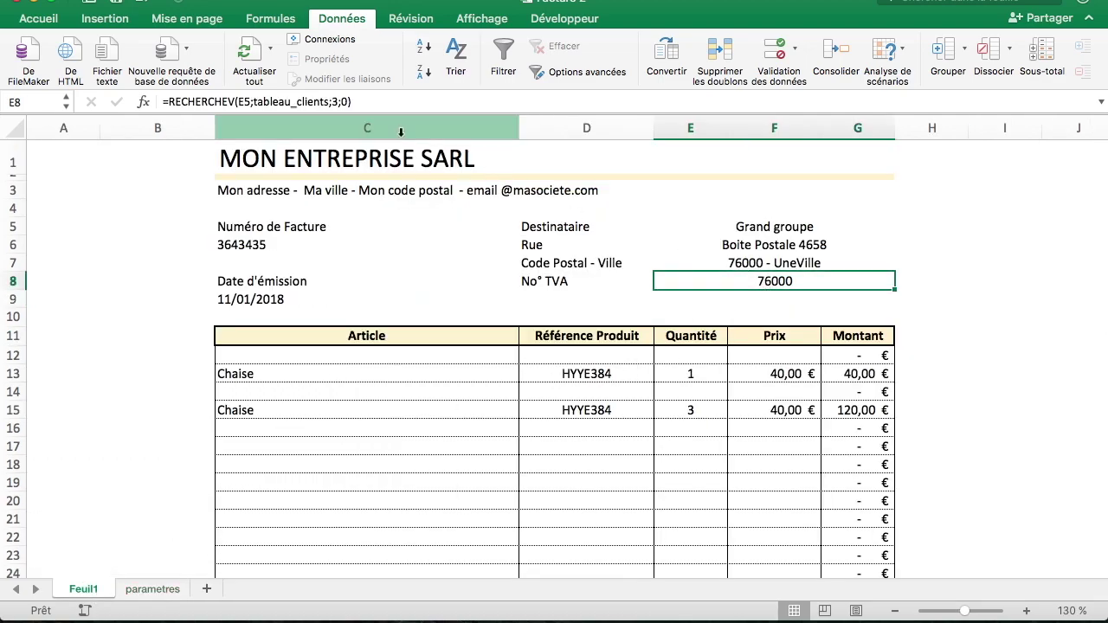
left_click(236, 102)
type("E5;")
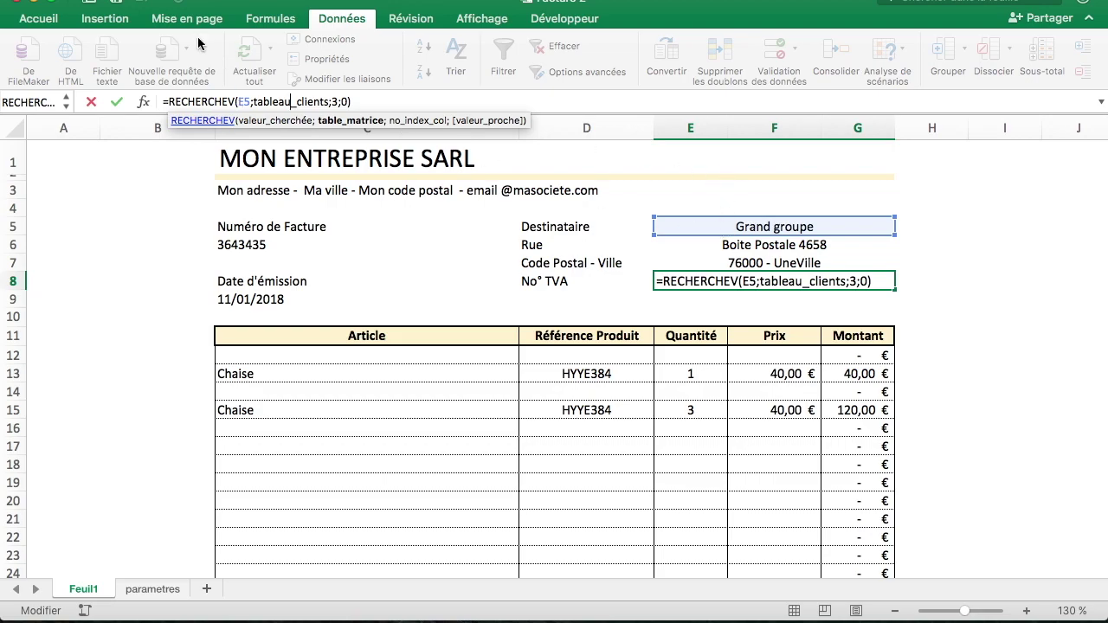
left_click(337, 101)
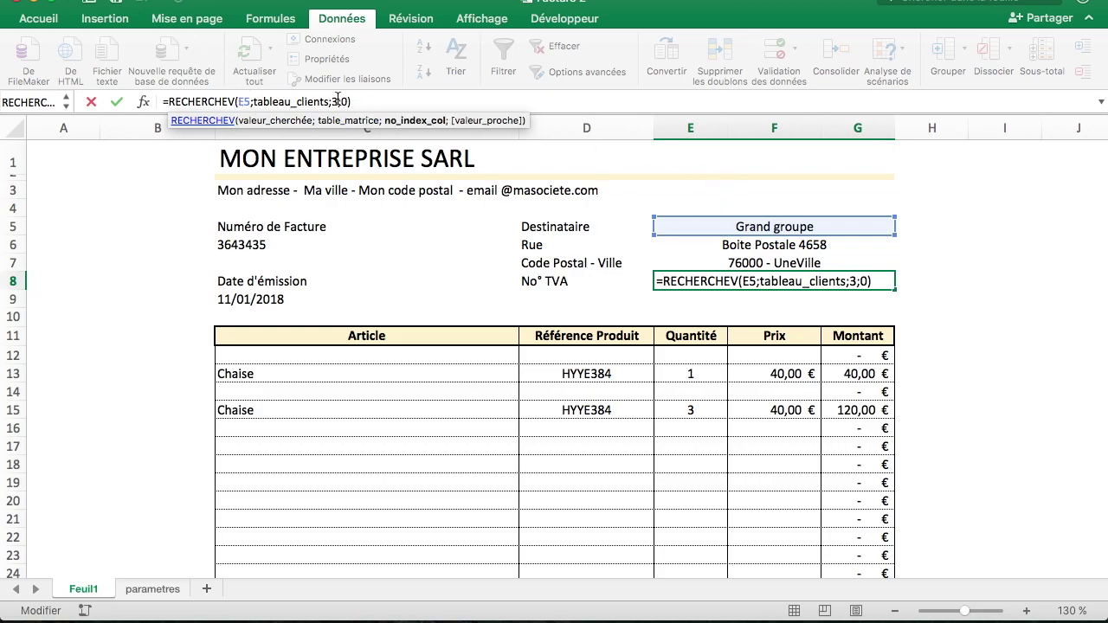
key("BackSpace")
type("5")
left_click(374, 104)
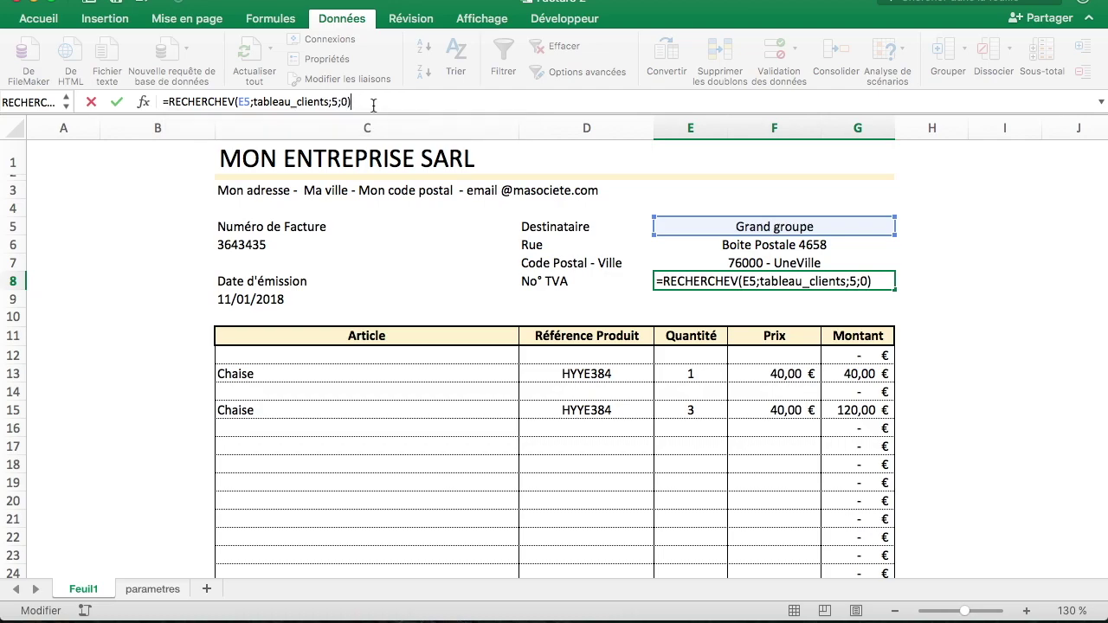
key("Return")
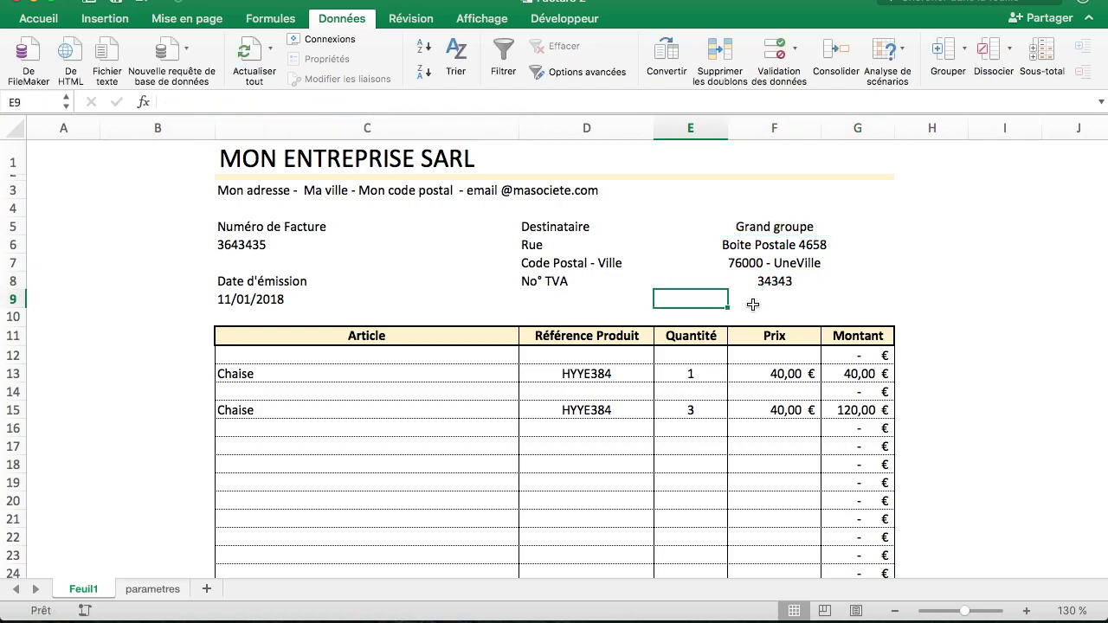
left_click(791, 280)
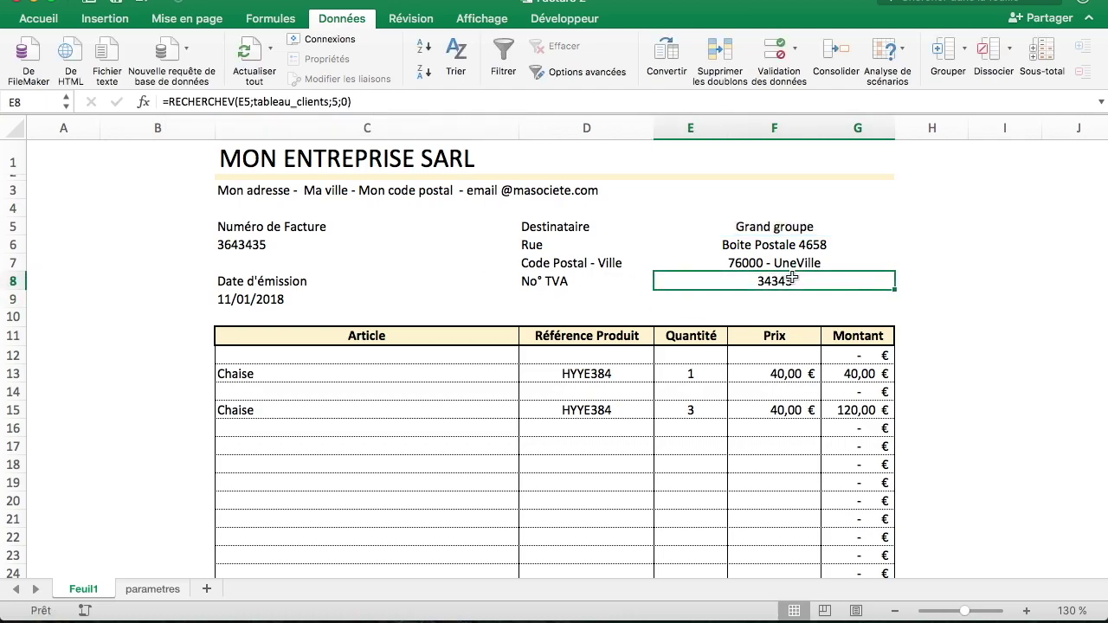
Look through the recipient dropdown in E5, keep "Grand groupe" once, and finish by choosing "Super société"
left_click(853, 222)
left_click(902, 226)
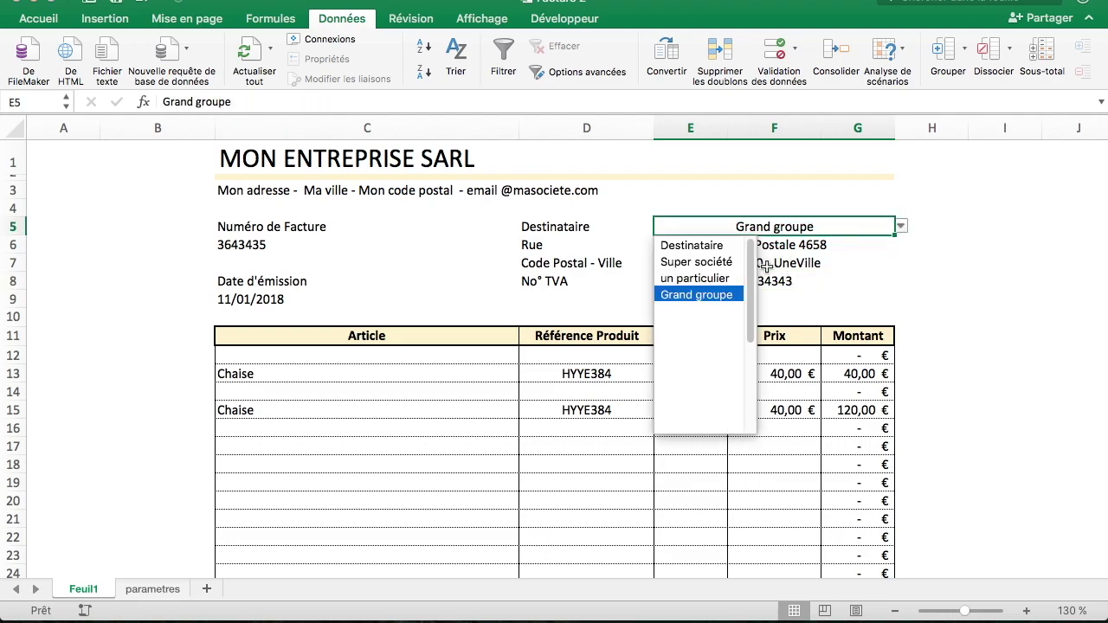
scroll(738, 347, "down", 3)
scroll(737, 347, "up", 2)
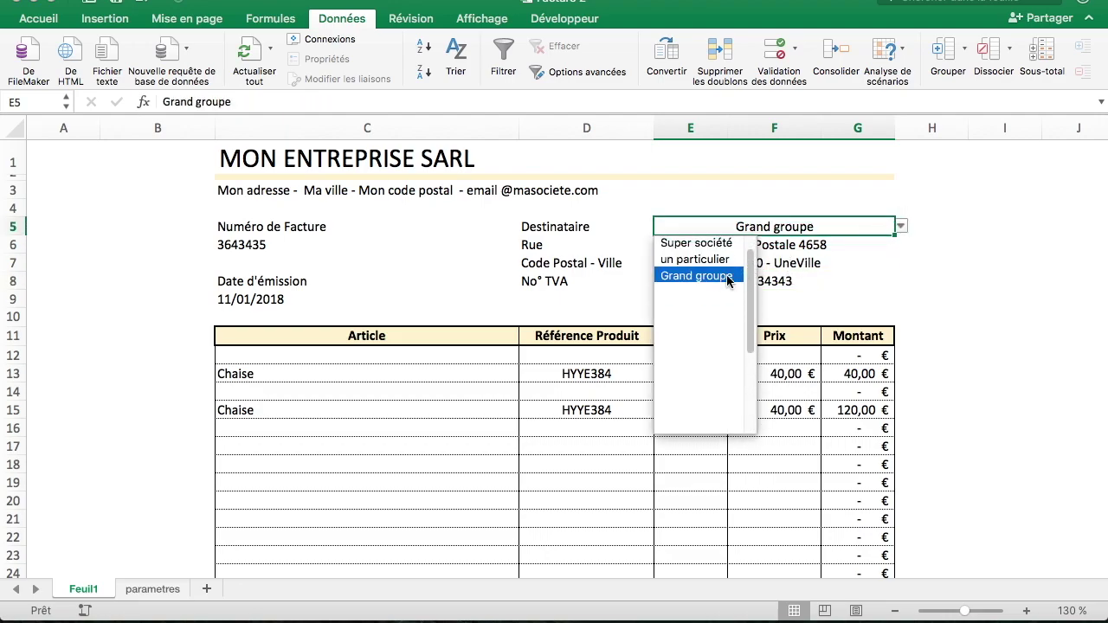
scroll(725, 286, "up", 1)
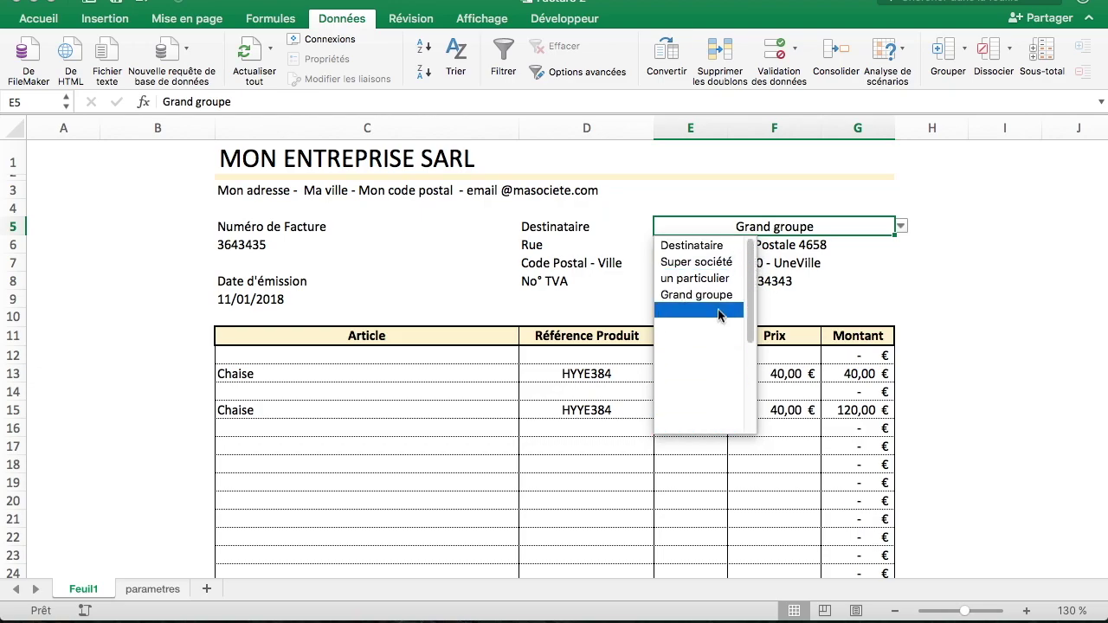
left_click(725, 296)
left_click(902, 228)
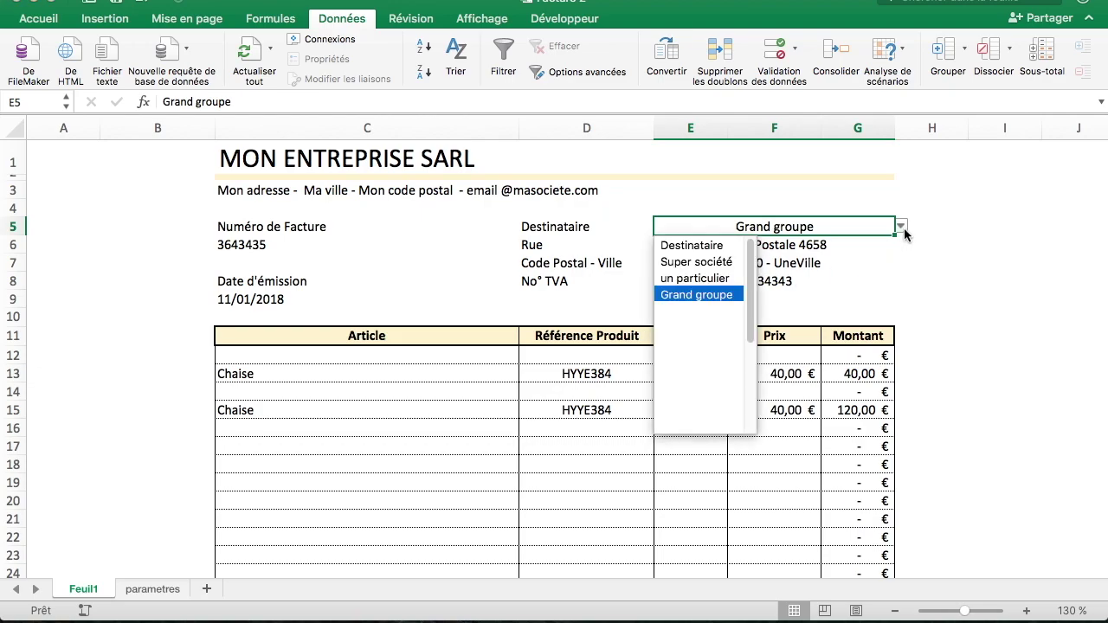
left_click(732, 262)
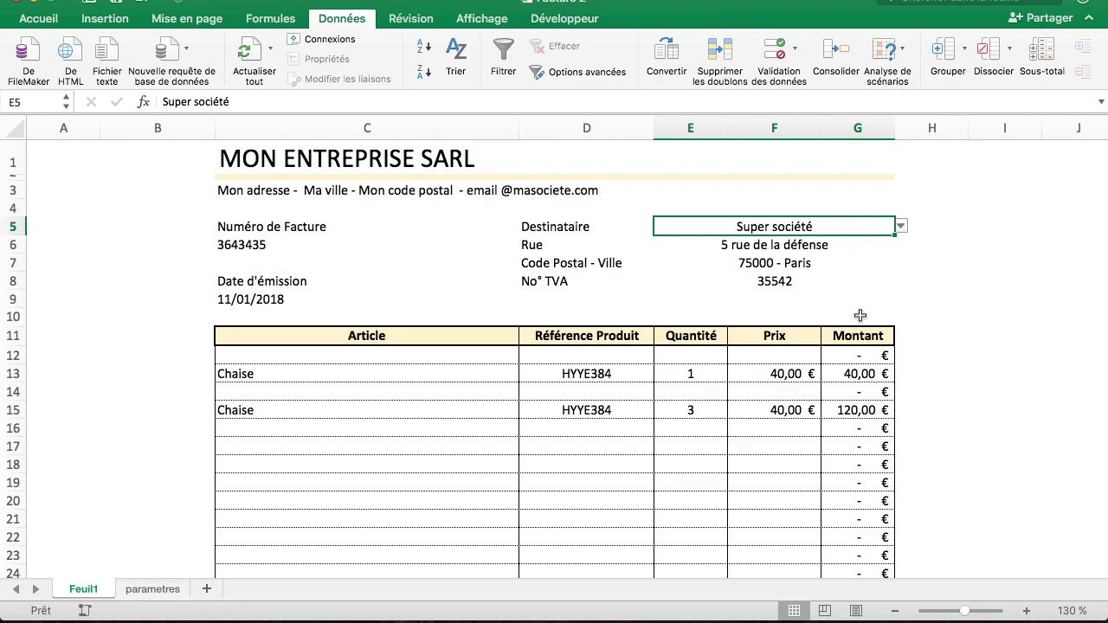
left_click_drag(802, 242, 805, 262)
left_click(935, 286)
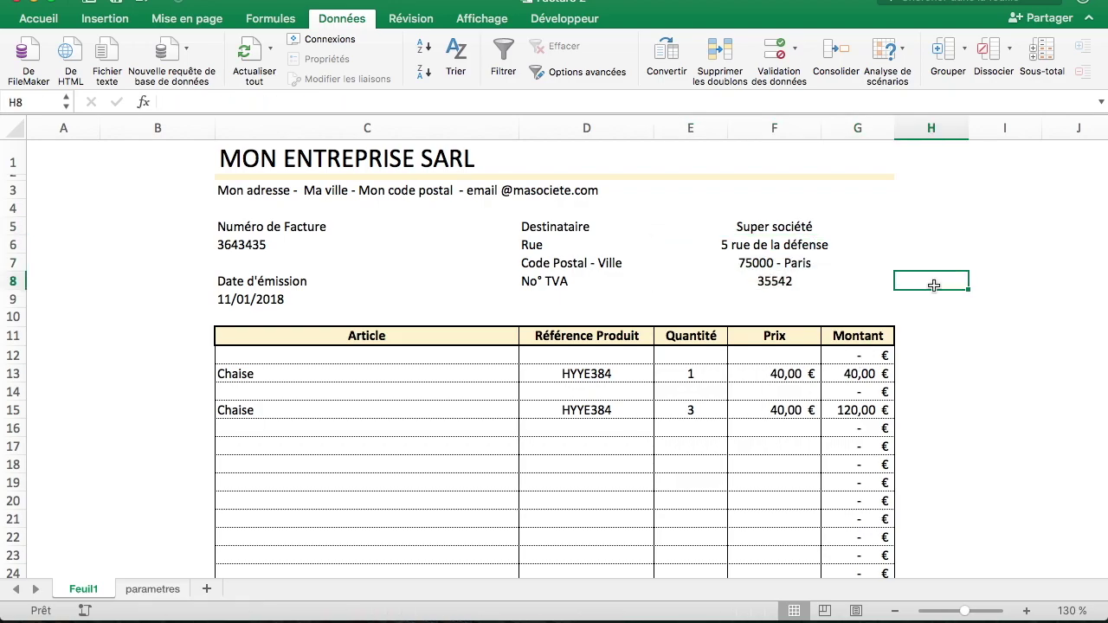
left_click(825, 232)
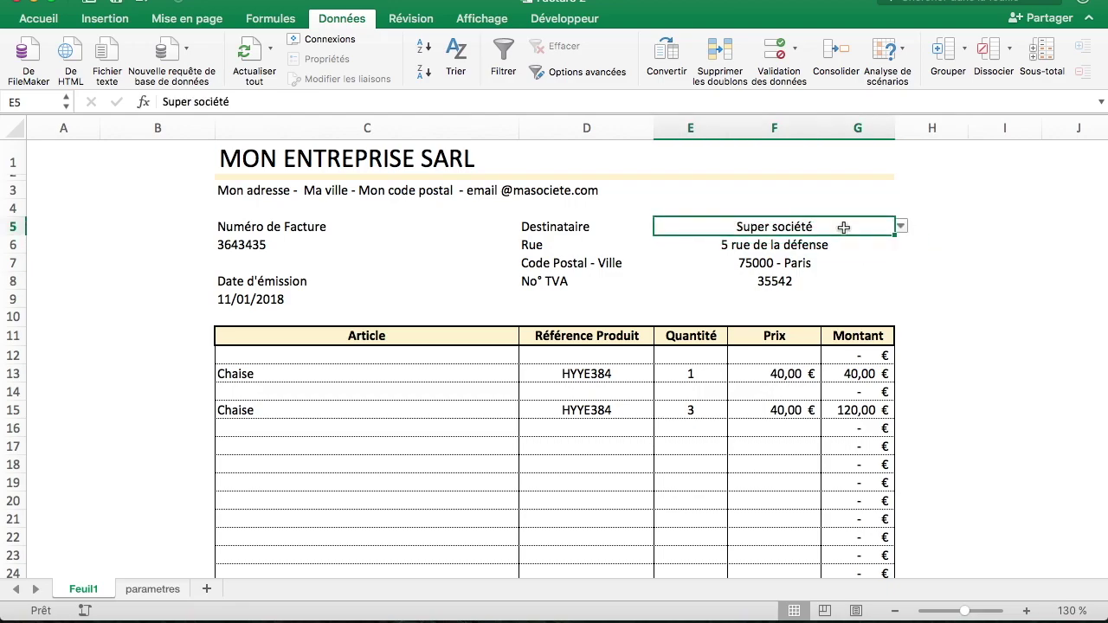
left_click(501, 278)
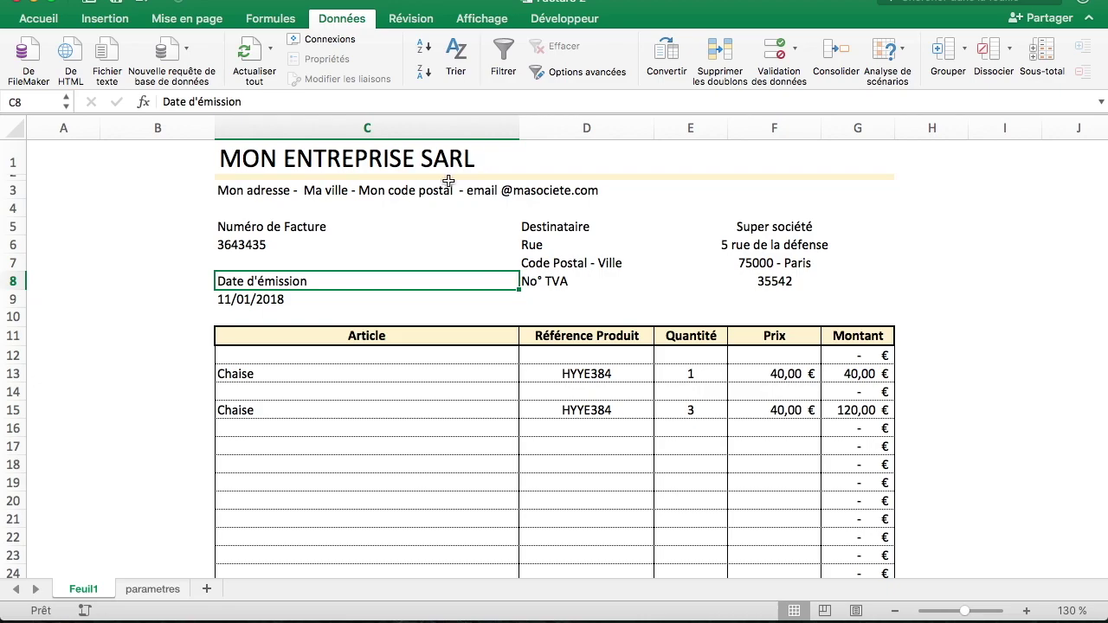
left_click_drag(428, 167, 580, 209)
left_click(641, 280)
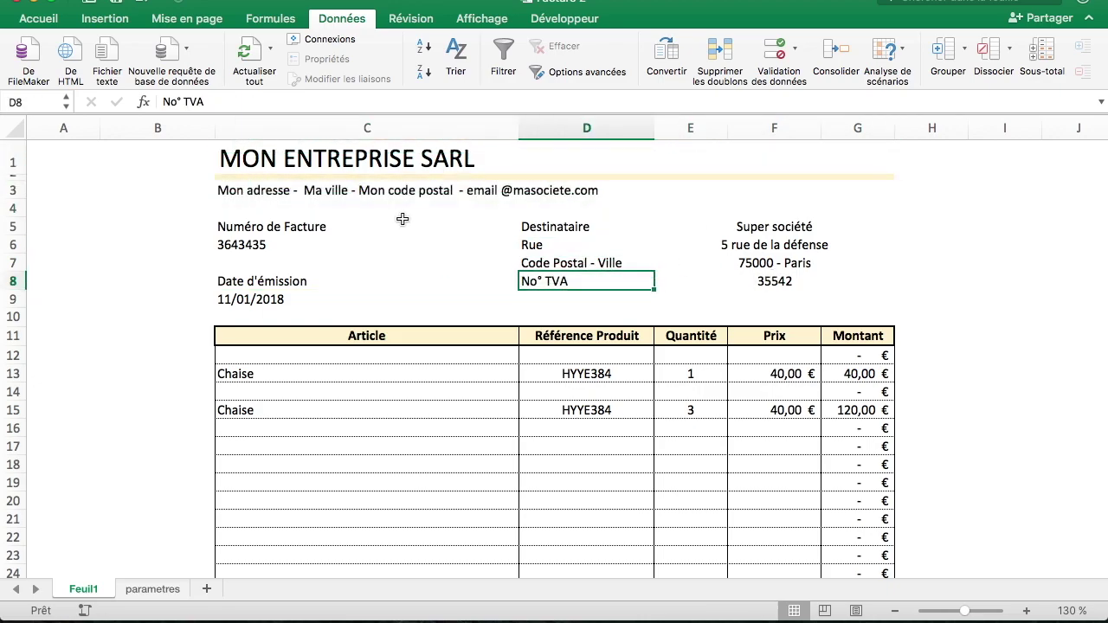
scroll(509, 280, "down", 5)
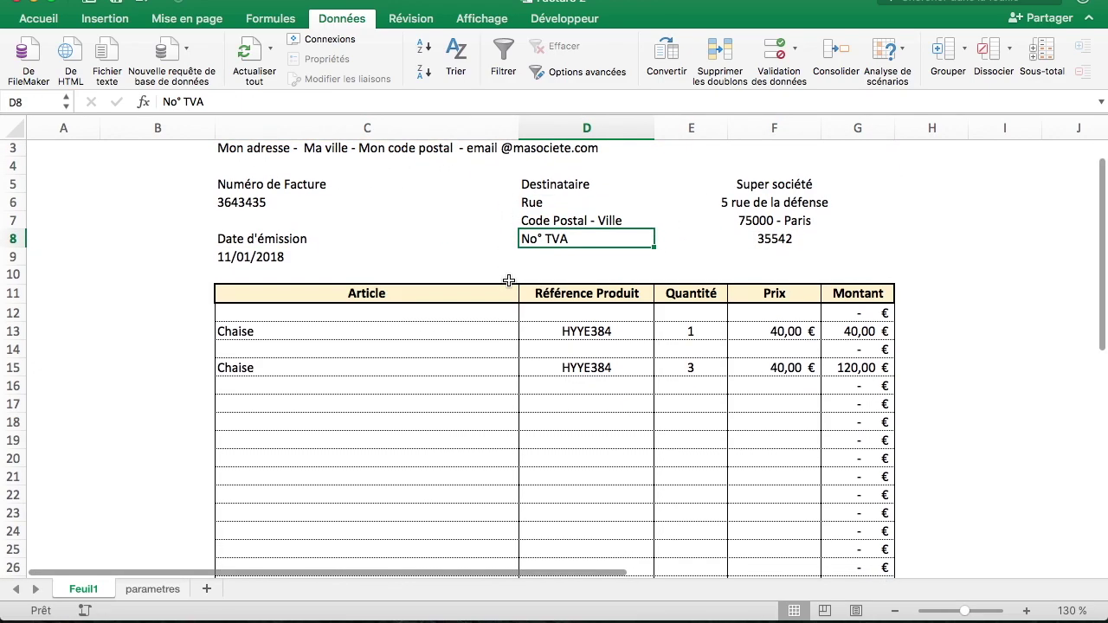
scroll(663, 266, "up", 5)
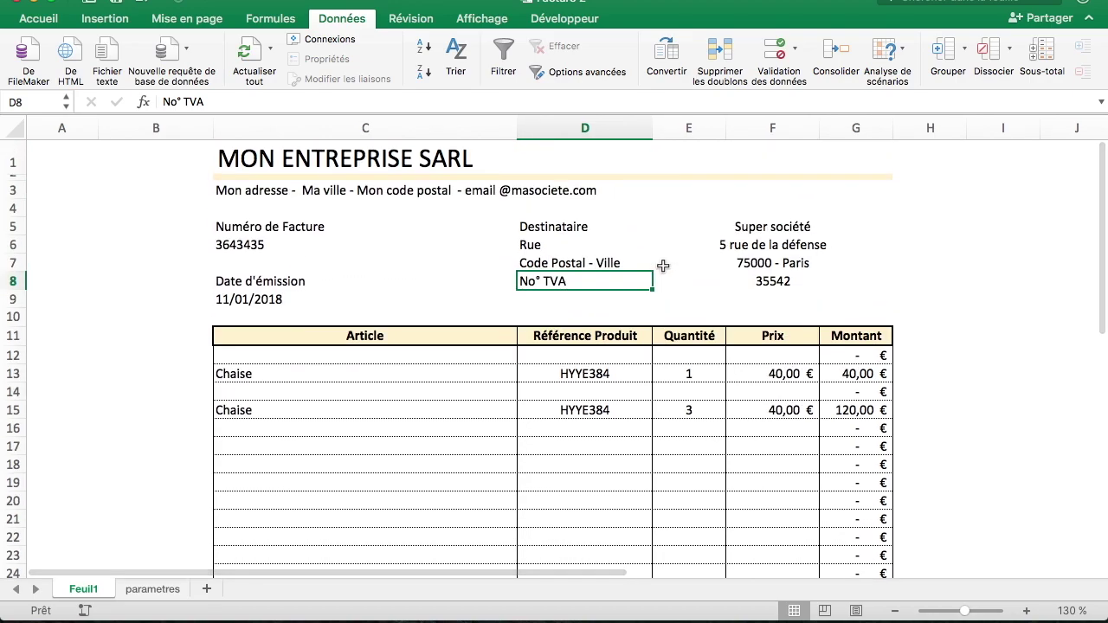